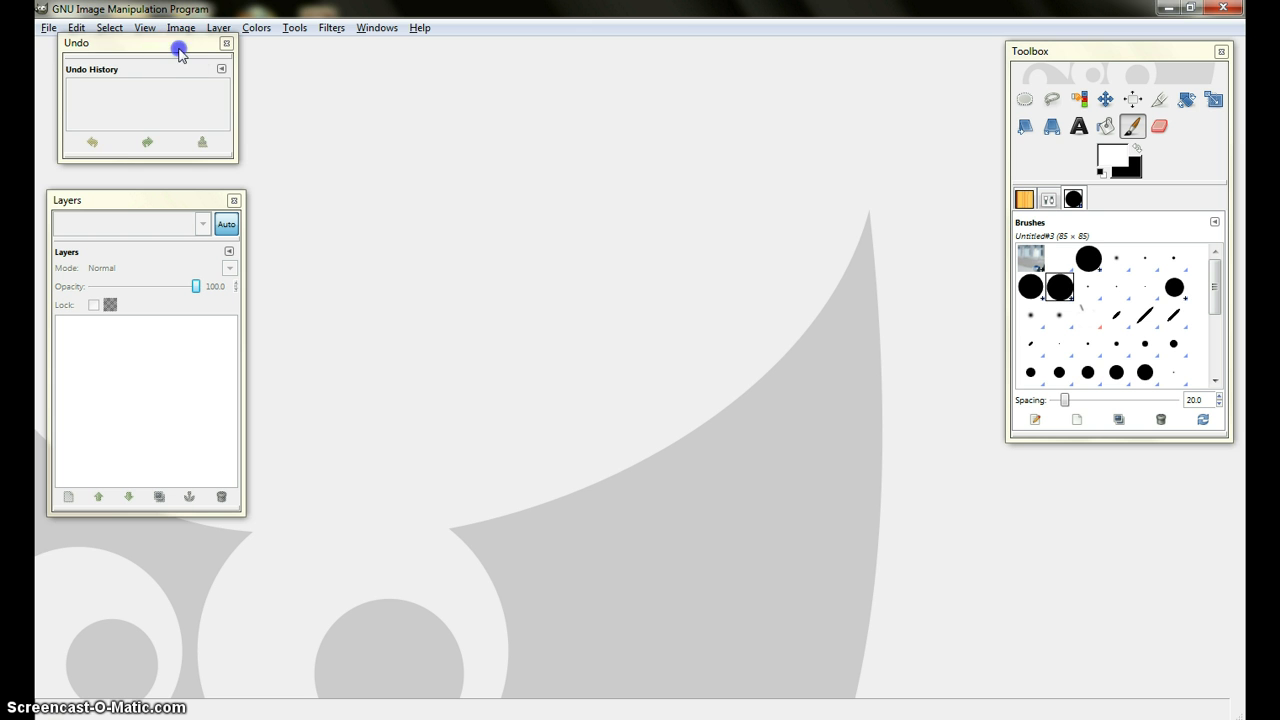
- Move the Undo panel above the Layers panel and open 2015 MINI COOPER.jpg from the Portrait Tutorial folder
{"action": "left_click_drag", "start_coordinate": [176, 45], "coordinate": [163, 67]}
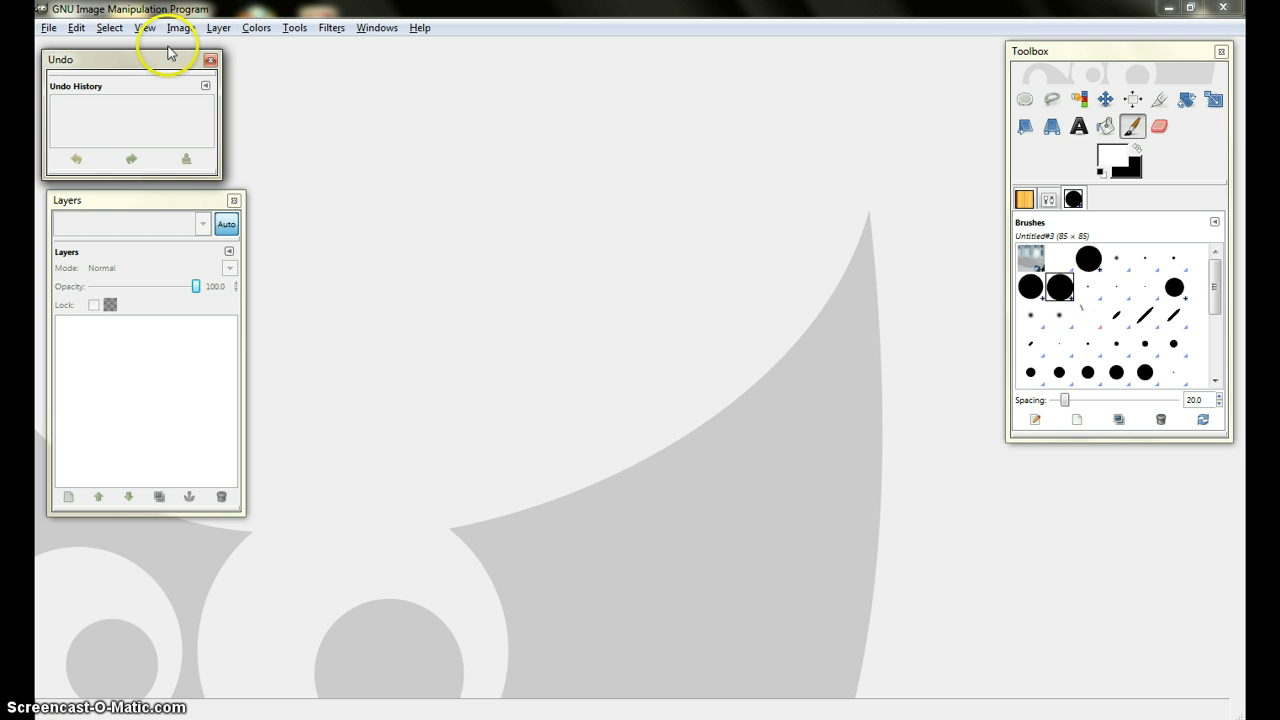
{"action": "left_click", "coordinate": [48, 28]}
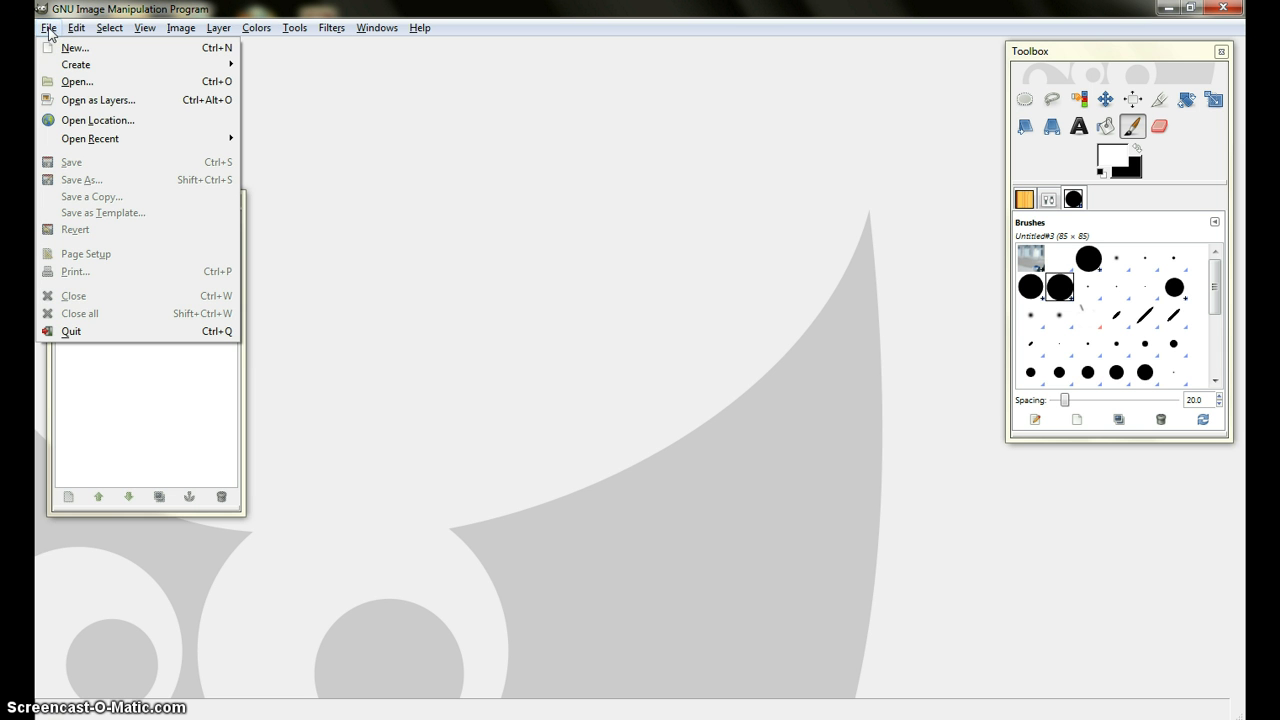
{"action": "left_click", "coordinate": [94, 83]}
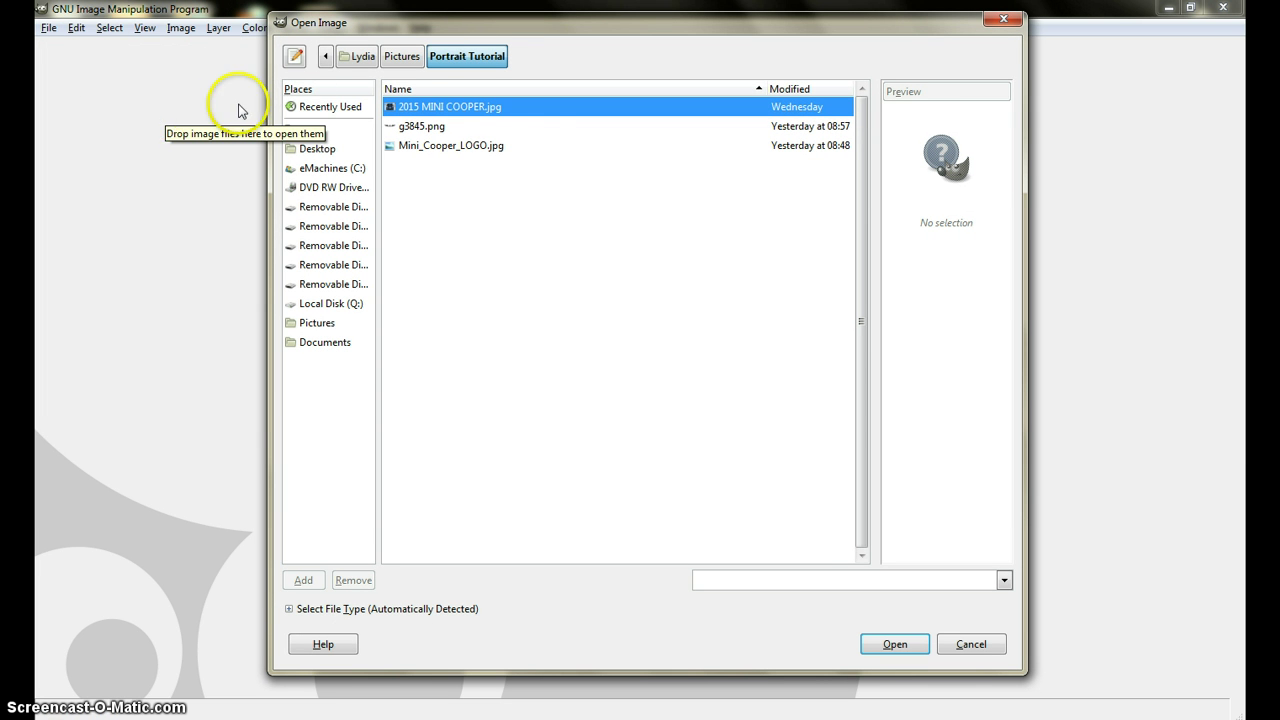
{"action": "left_click", "coordinate": [483, 109]}
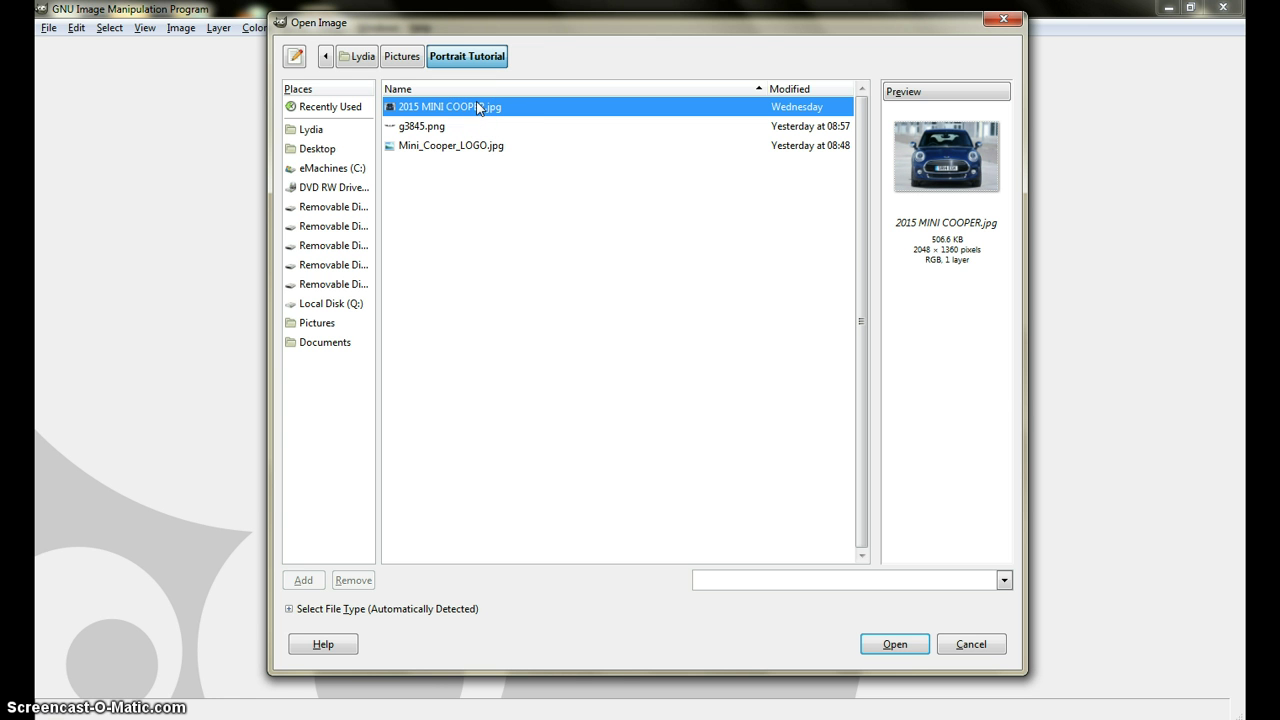
{"action": "left_click", "coordinate": [495, 113]}
{"action": "left_click", "coordinate": [896, 644]}
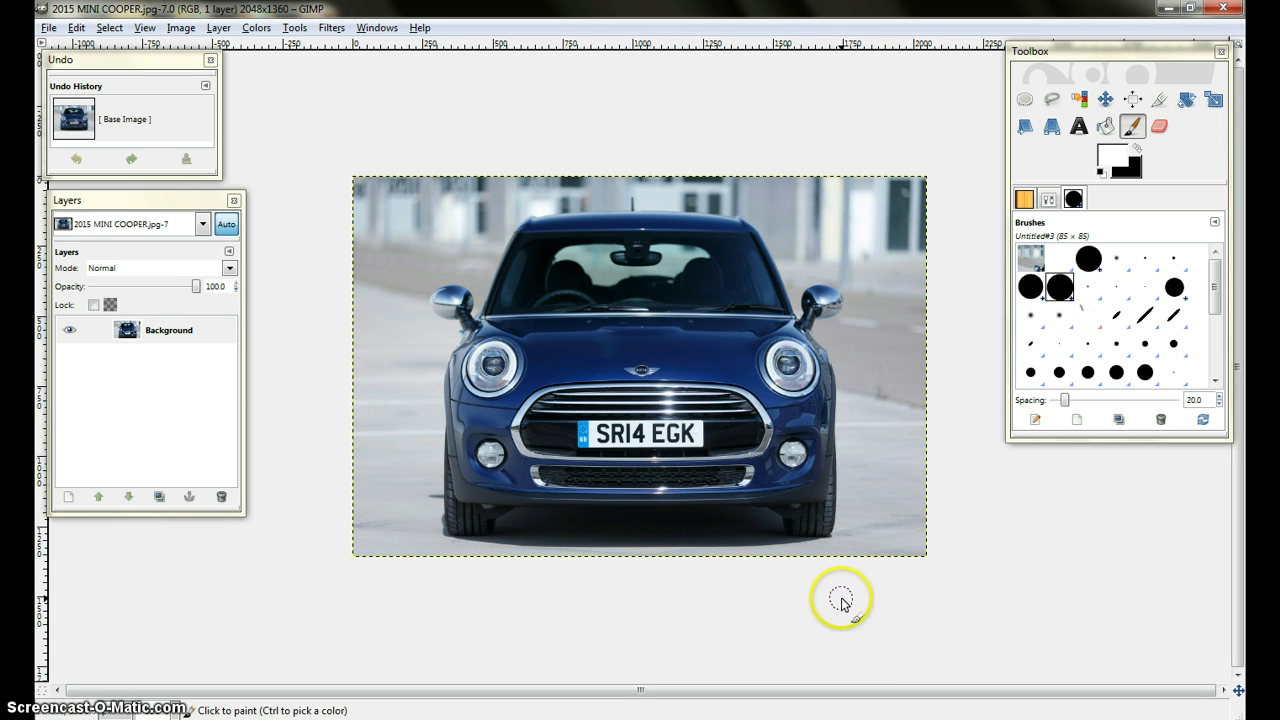
- Shift the Layers and Undo panels slightly down, clear of the rulers, and copy the whole car photo
{"action": "left_click_drag", "start_coordinate": [166, 204], "coordinate": [185, 258]}
{"action": "left_click_drag", "start_coordinate": [186, 63], "coordinate": [189, 98]}
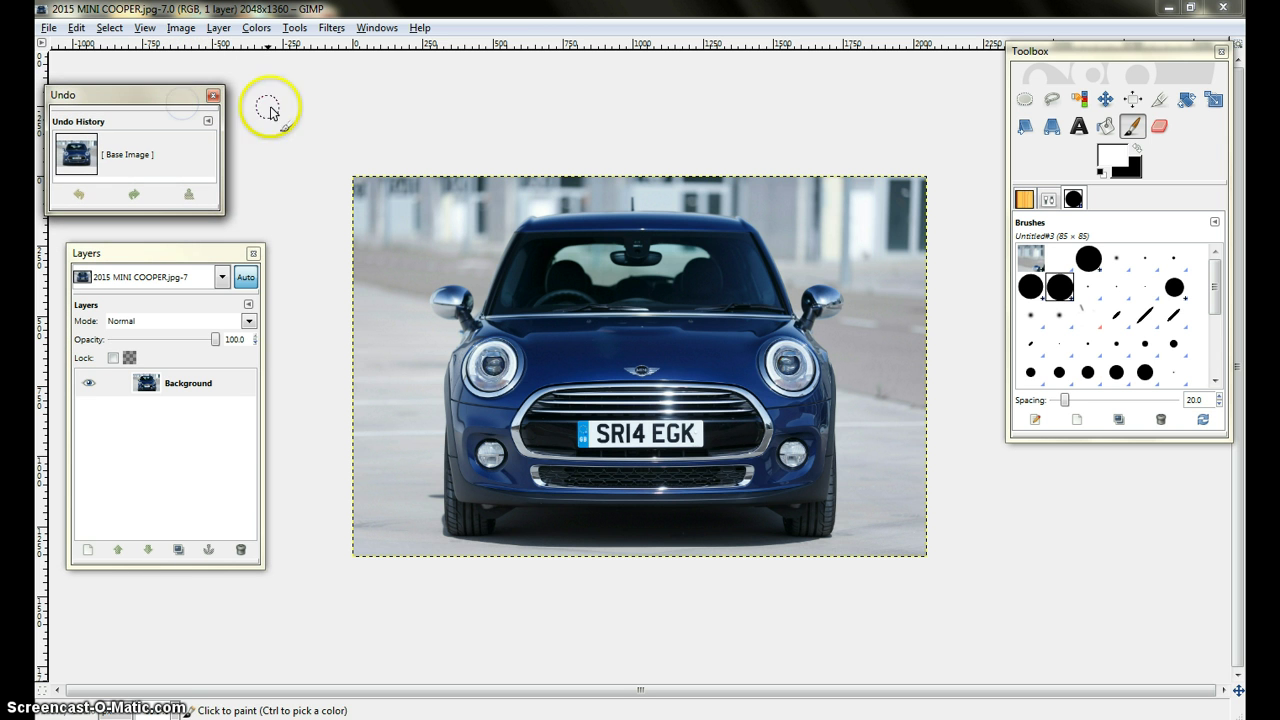
{"action": "left_click", "coordinate": [551, 12]}
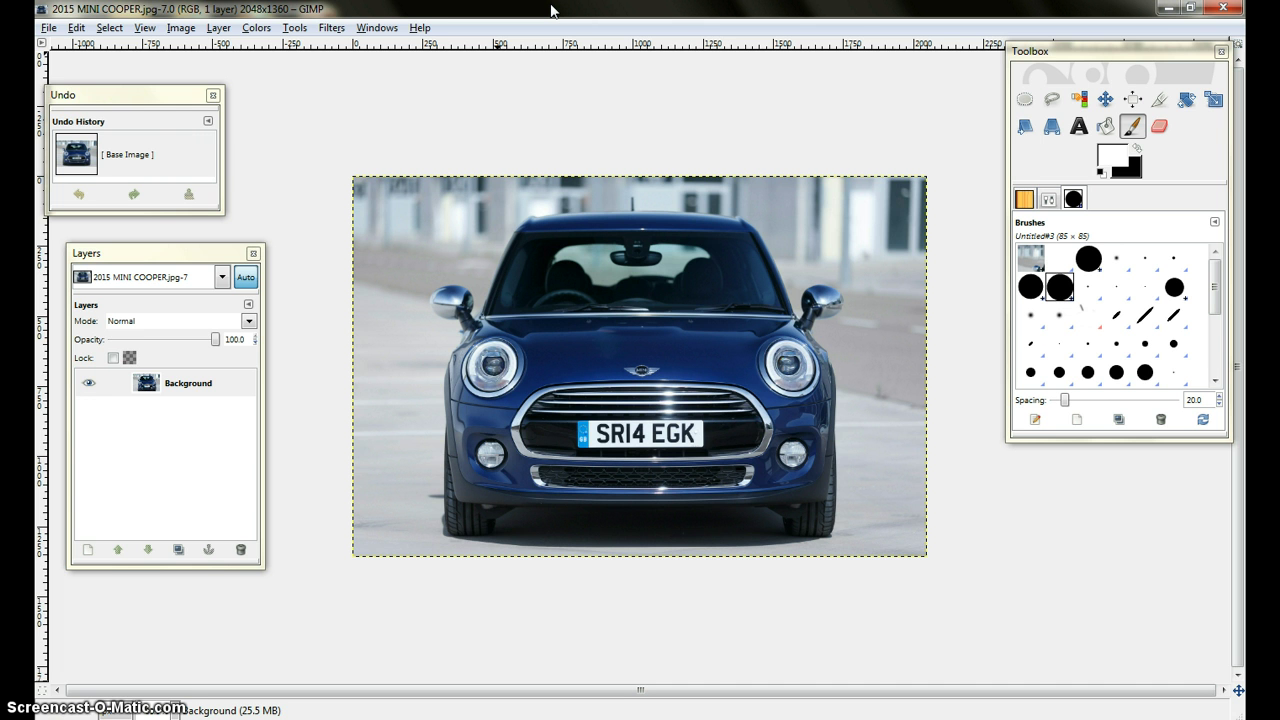
{"action": "key", "text": "ctrl"}
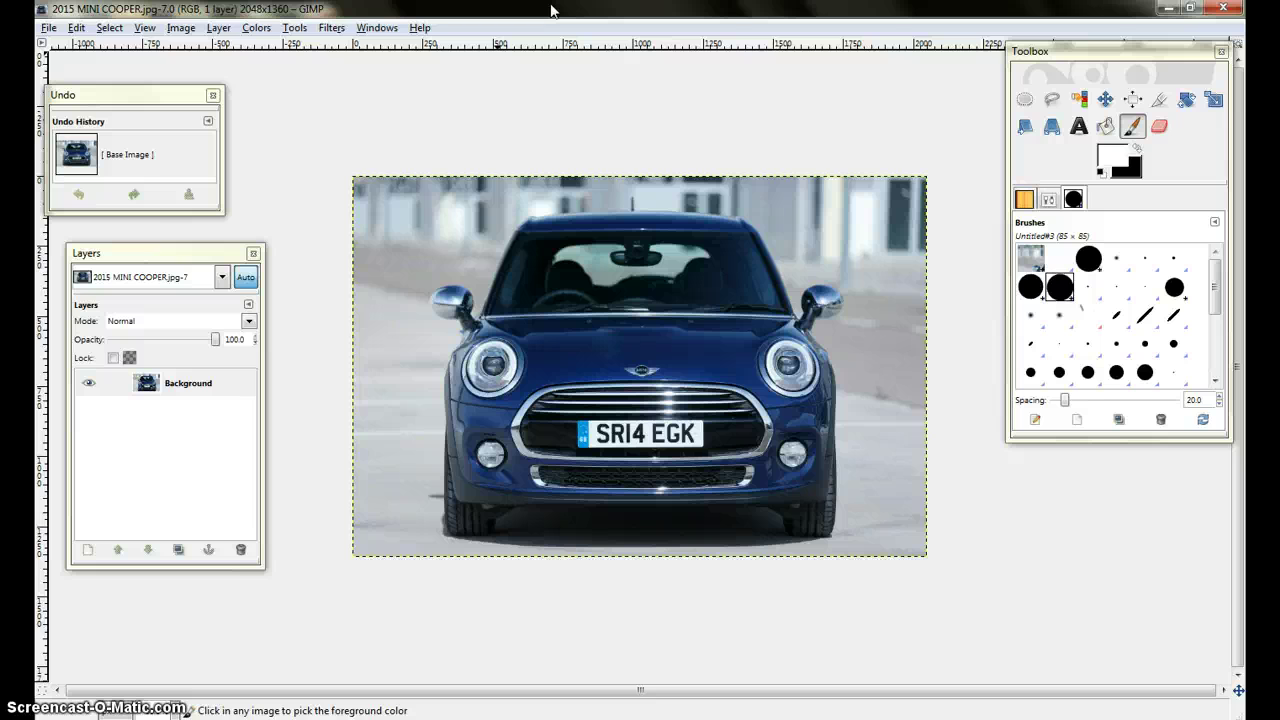
{"action": "key", "text": "ctrl+c"}
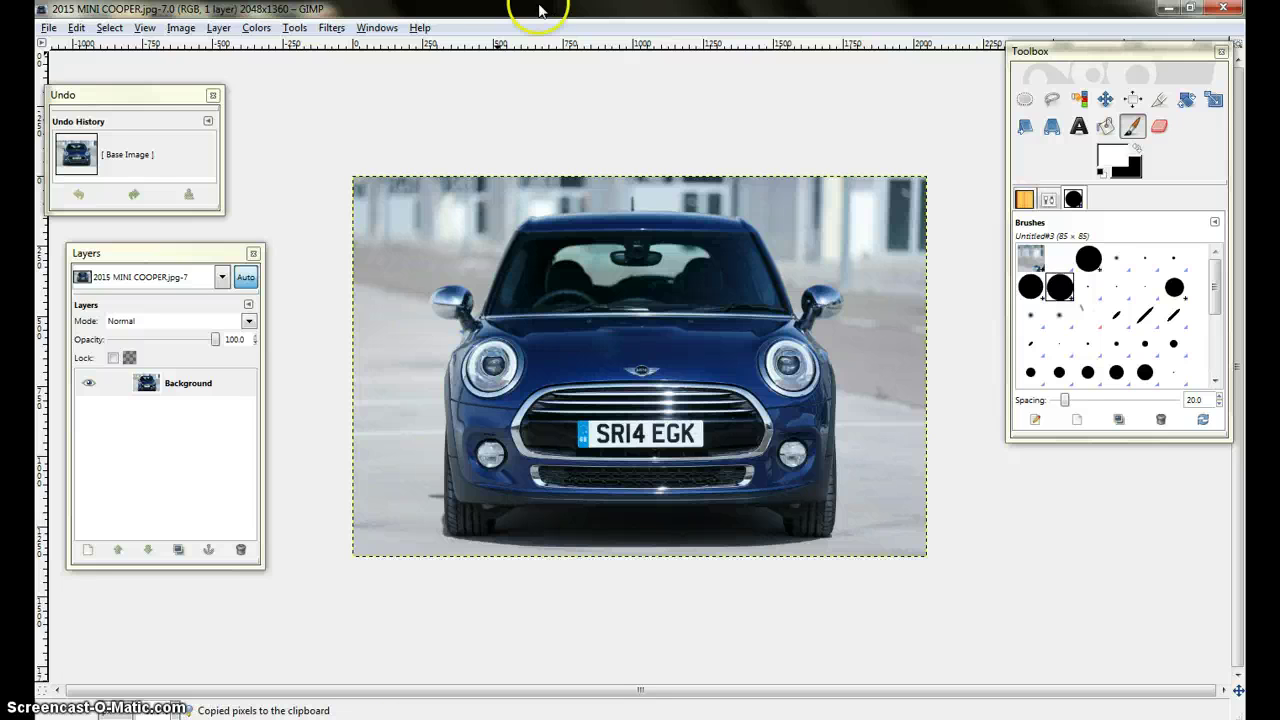
- Create a new 2048 × 1360 pixel RGB image with 150 pixels/in resolution and a white fill
{"action": "left_click", "coordinate": [48, 28]}
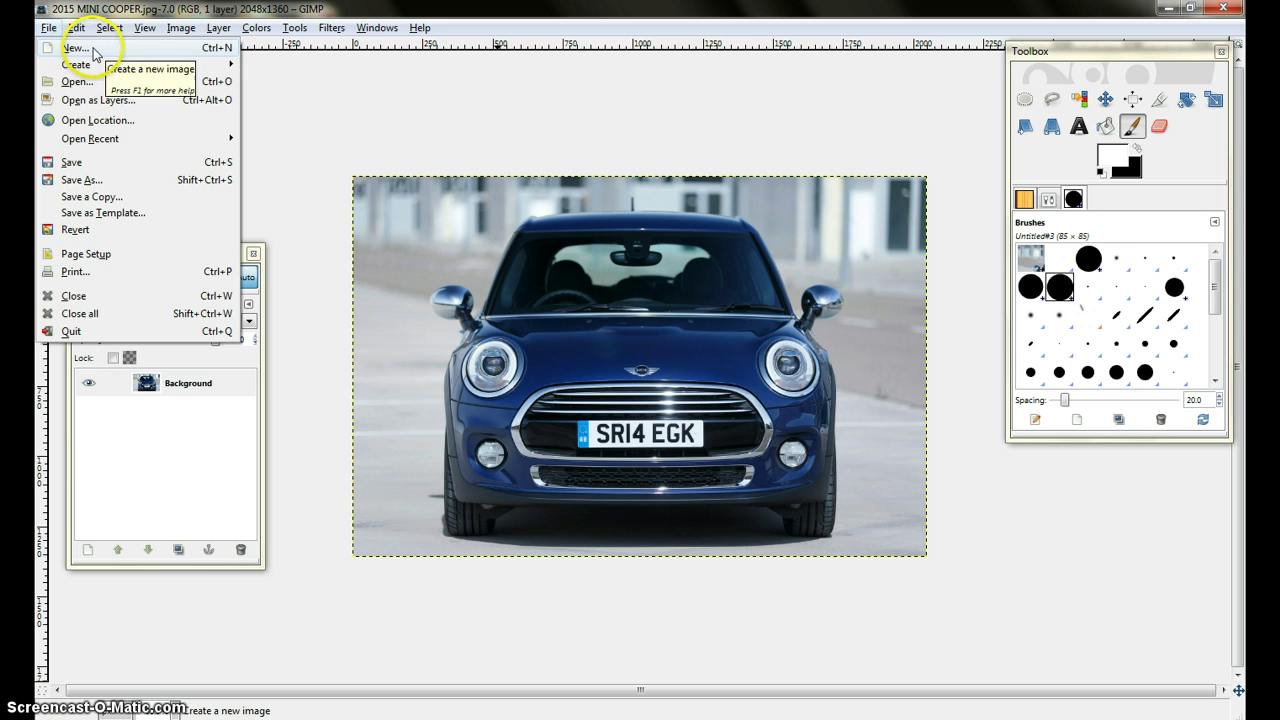
{"action": "left_click", "coordinate": [85, 49]}
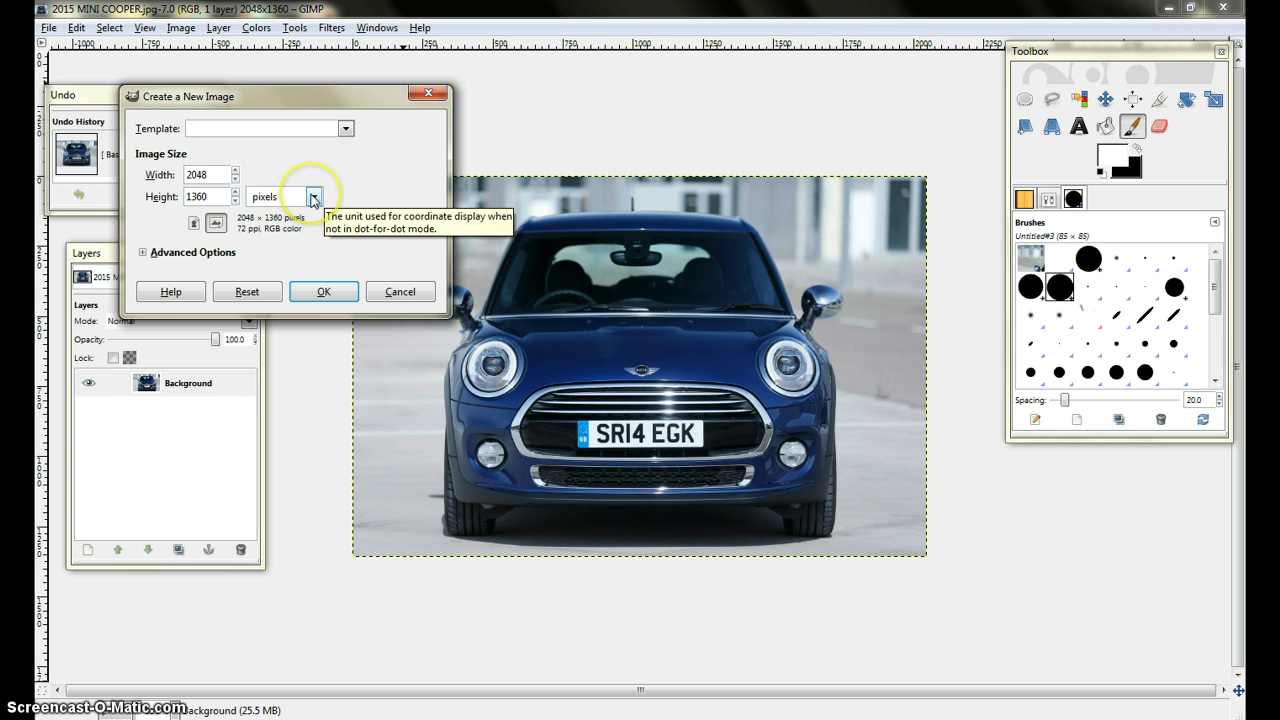
{"action": "left_click", "coordinate": [212, 254]}
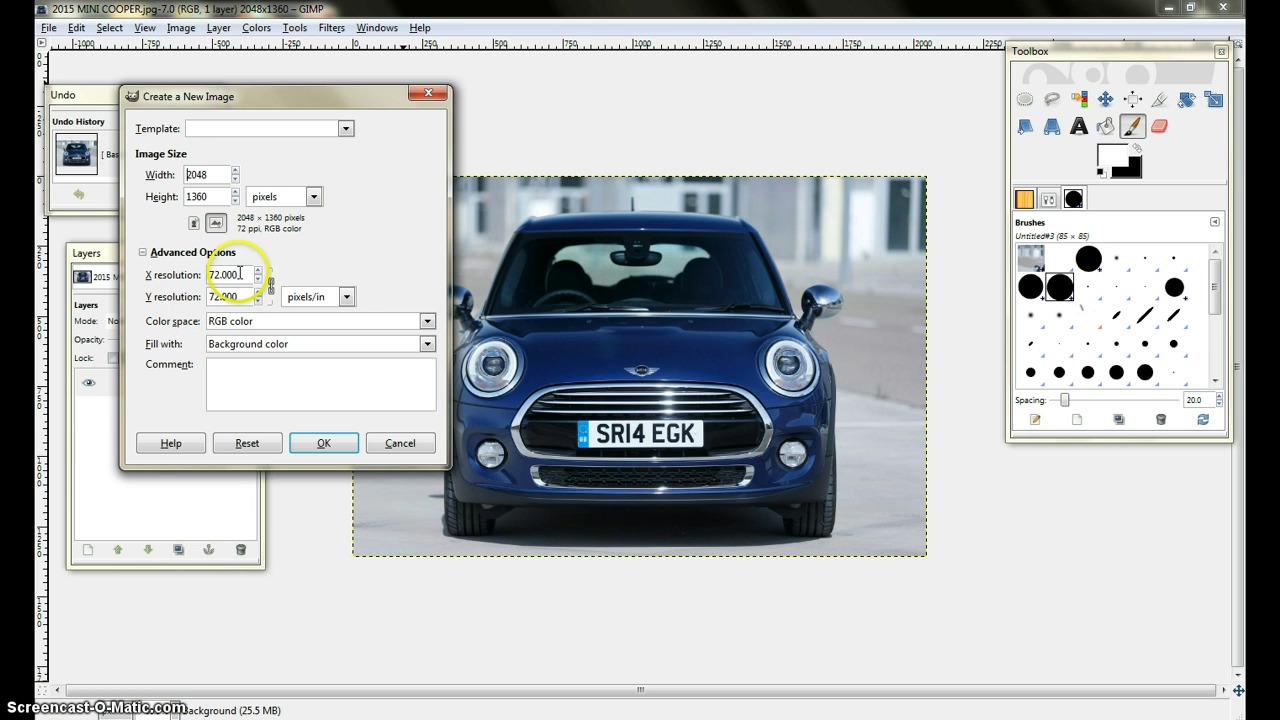
{"action": "left_click_drag", "start_coordinate": [240, 273], "coordinate": [222, 273]}
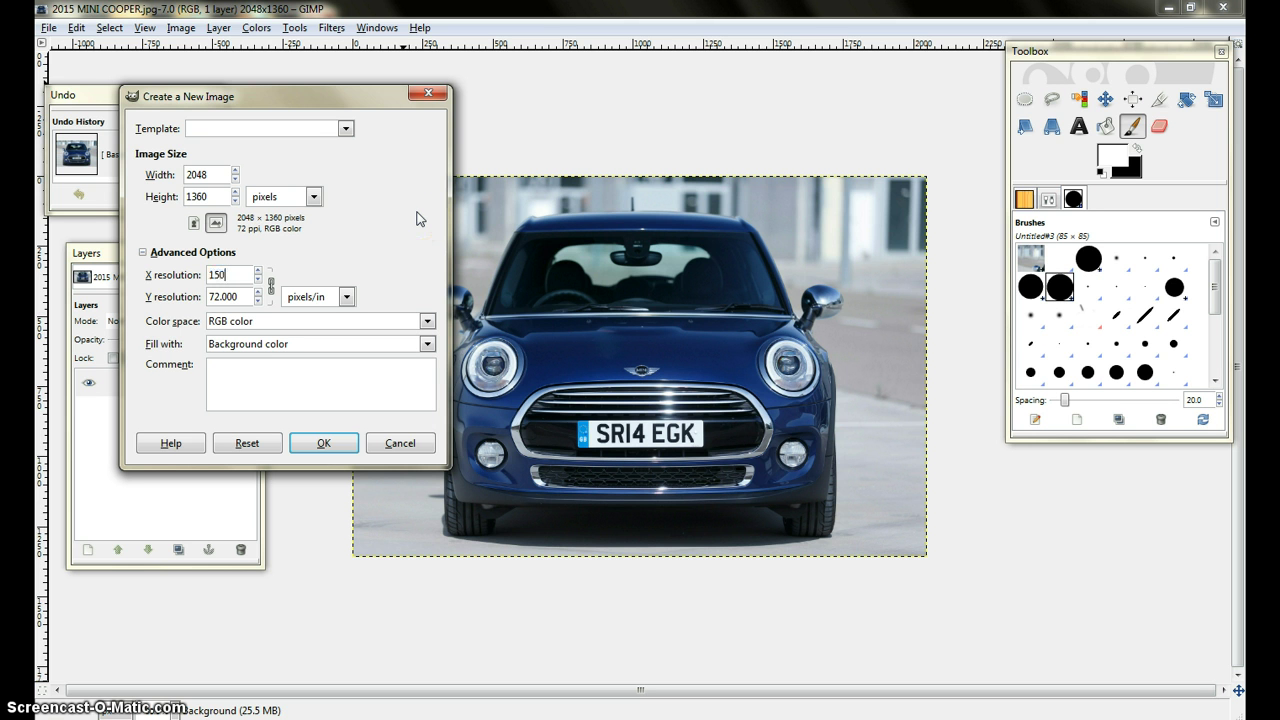
{"action": "left_click", "coordinate": [310, 344]}
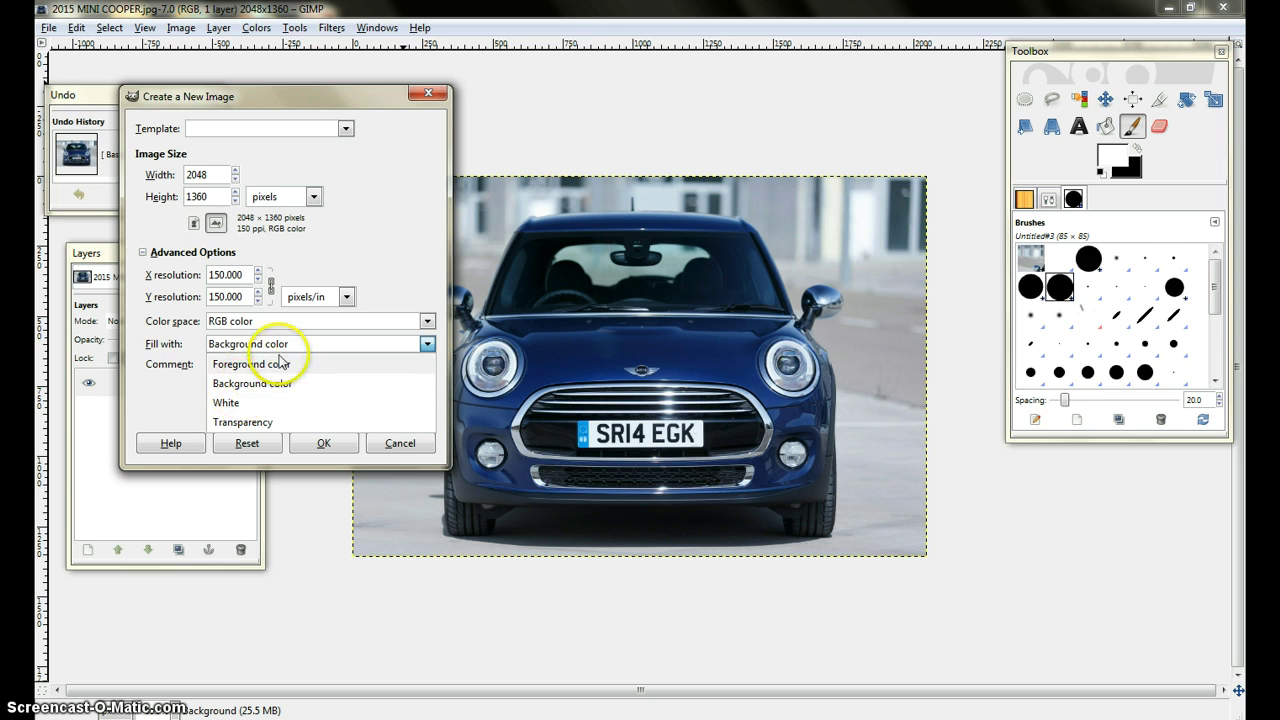
{"action": "left_click", "coordinate": [235, 404]}
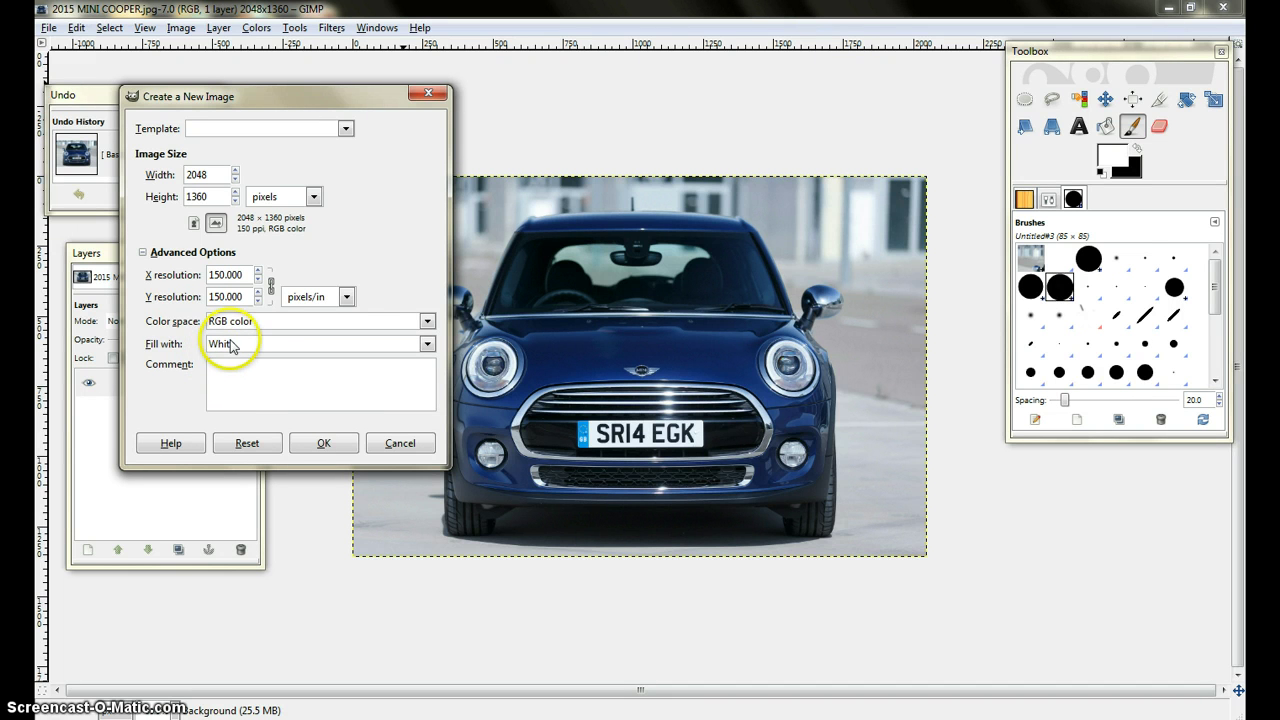
{"action": "left_click", "coordinate": [324, 444]}
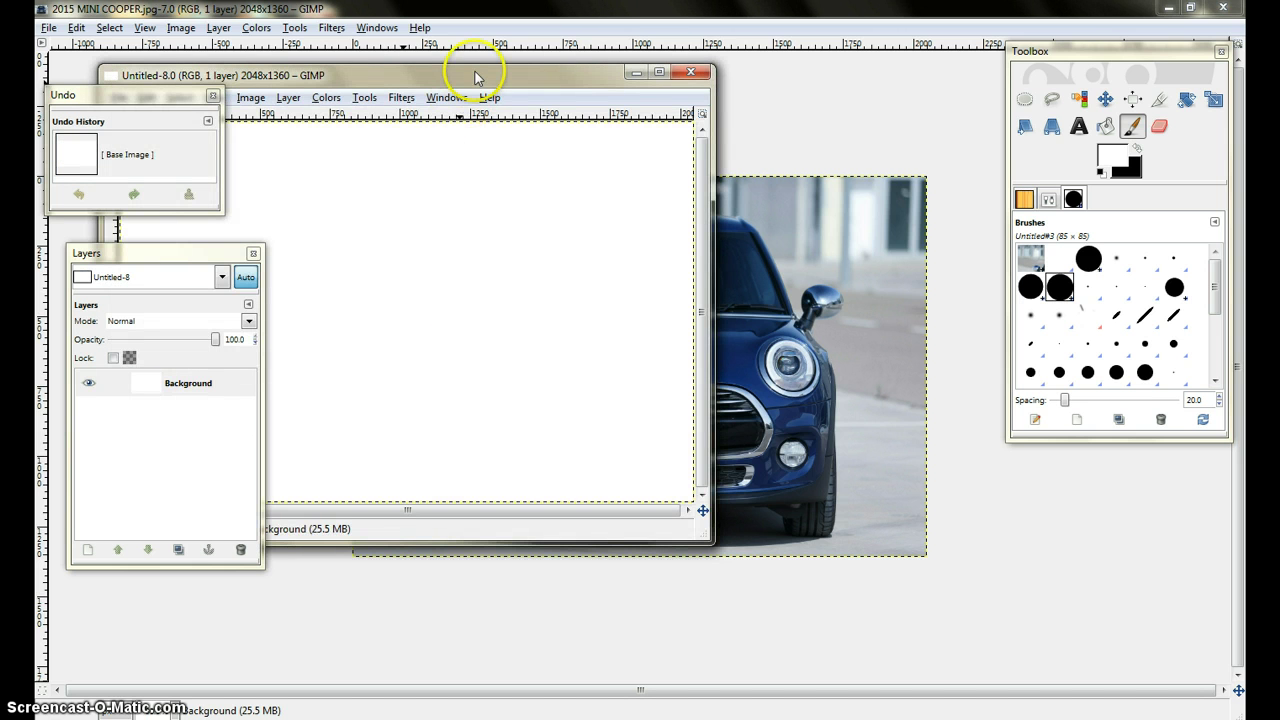
- Paste the copied car photo into the new blank image and maximize that image's window
{"action": "left_click_drag", "start_coordinate": [478, 75], "coordinate": [660, 88]}
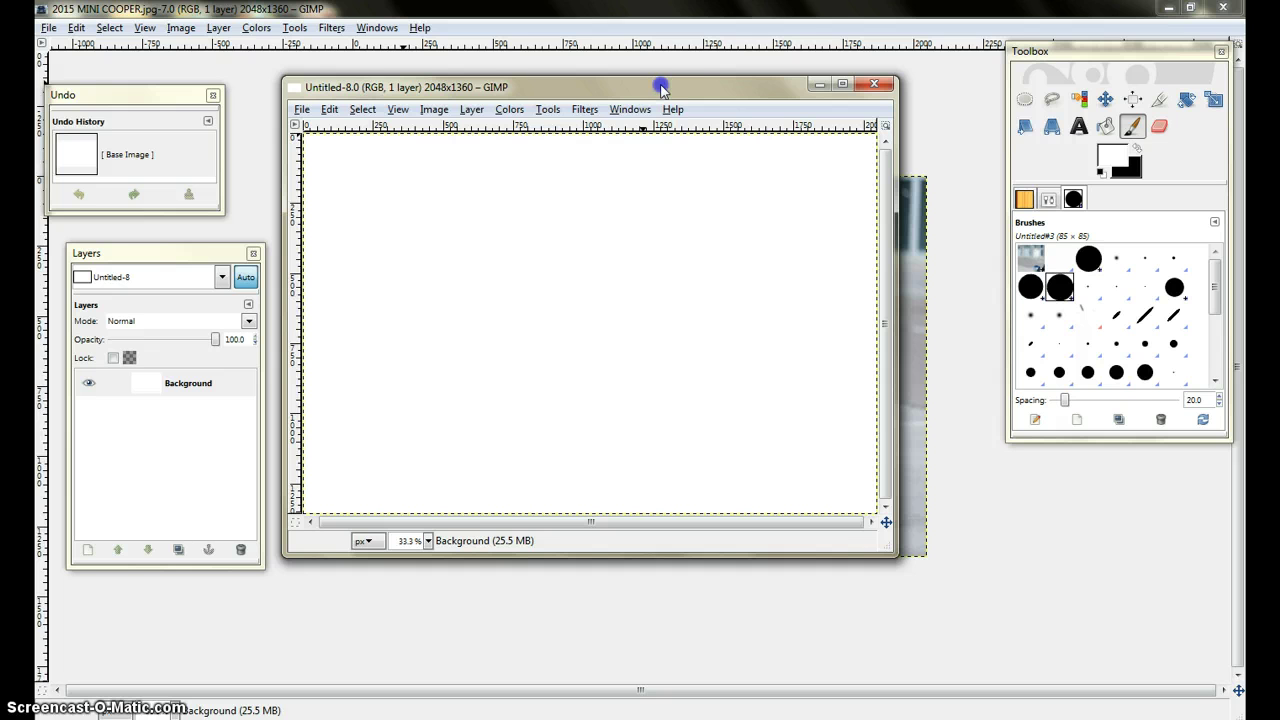
{"action": "left_click", "coordinate": [671, 89]}
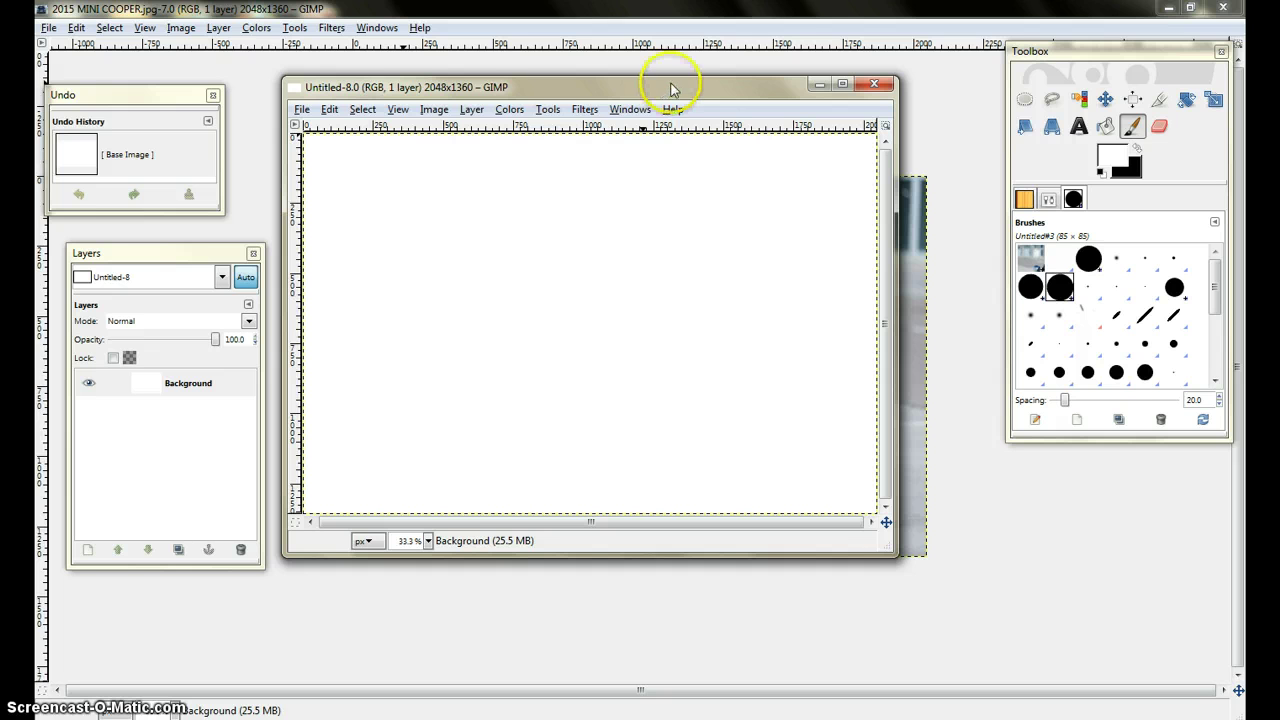
{"action": "key", "text": "ctrl"}
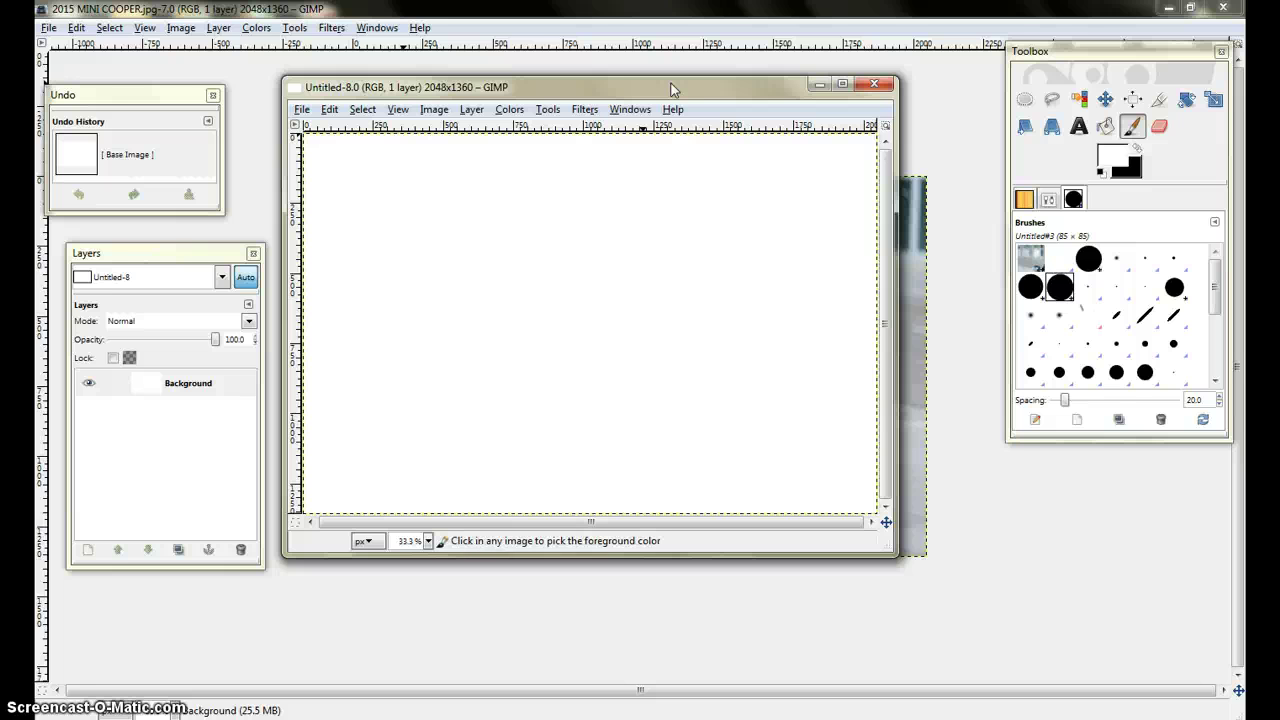
{"action": "key", "text": "ctrl+v"}
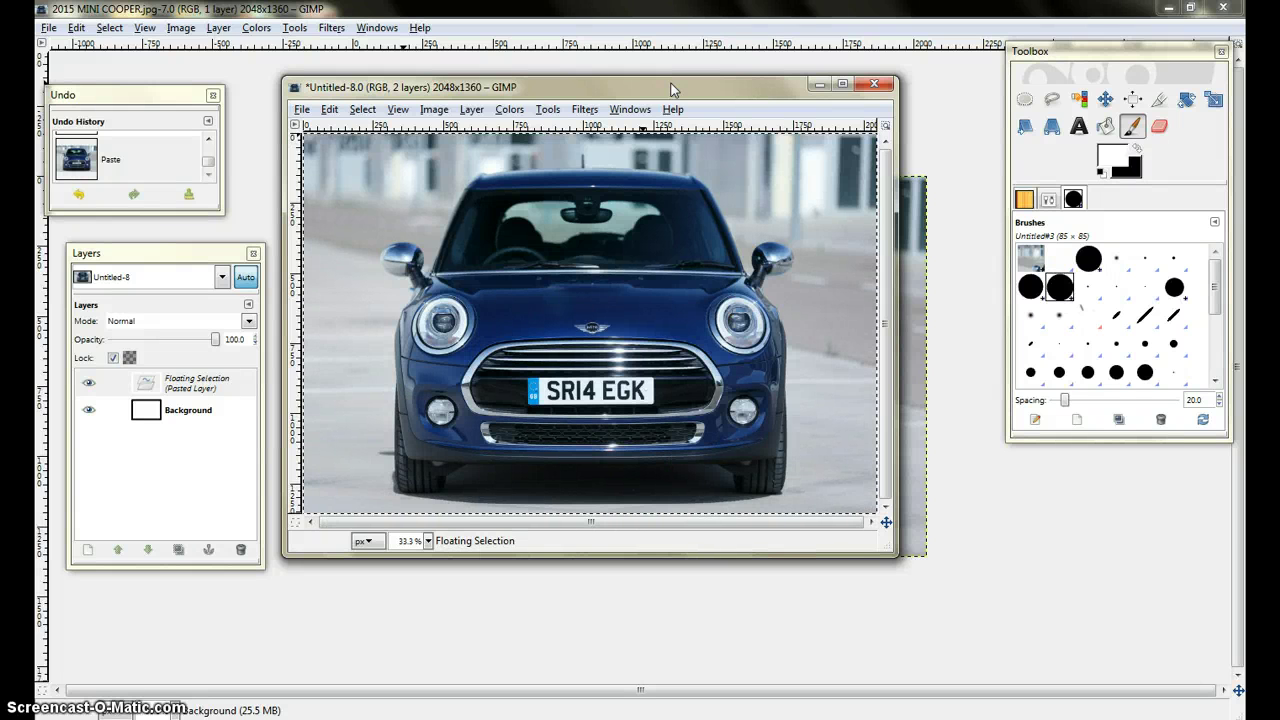
{"action": "left_click", "coordinate": [705, 78]}
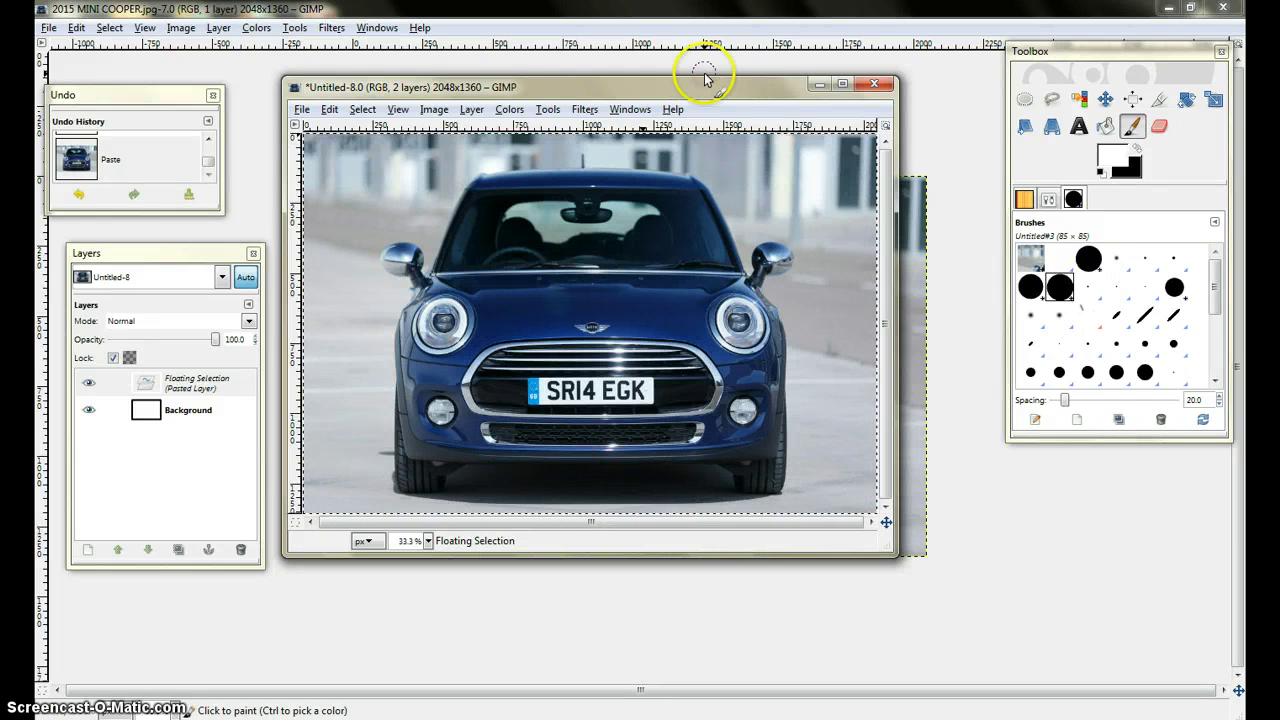
{"action": "left_click", "coordinate": [843, 85]}
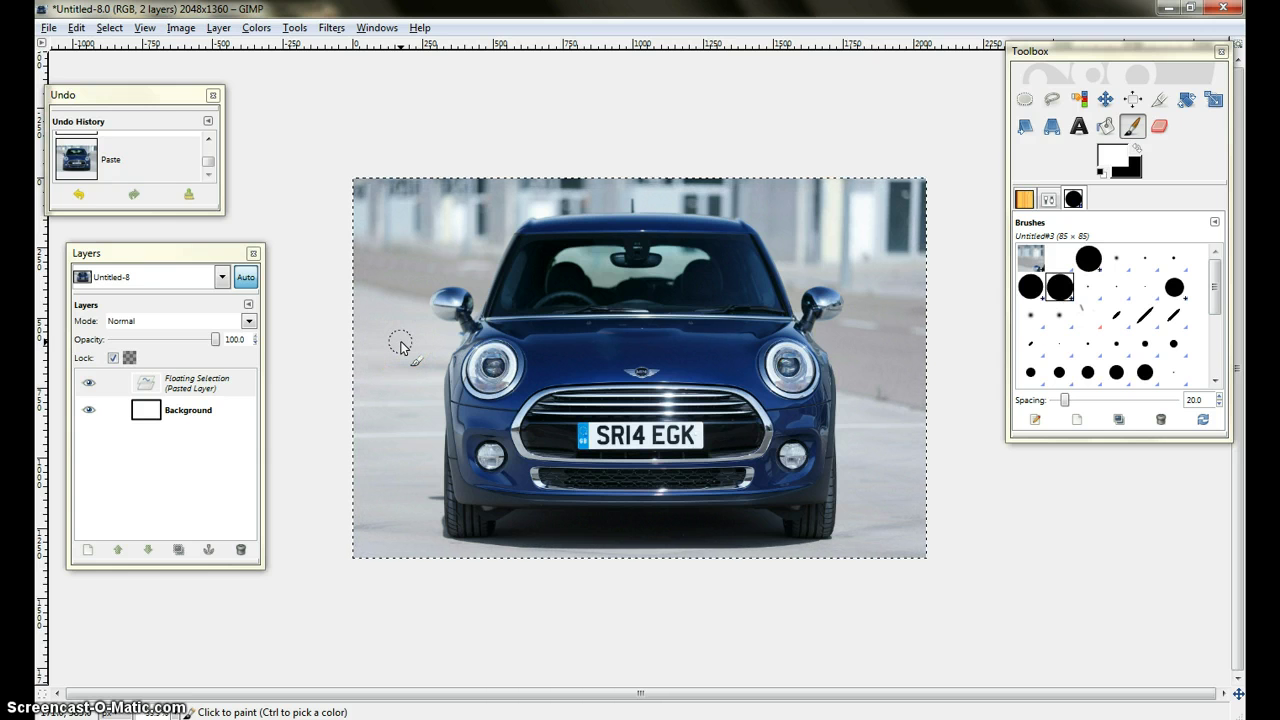
- Examine the pasted car photo at several magnifications, from the hood and headlight details to the full picture
{"action": "key", "text": "ctrl"}
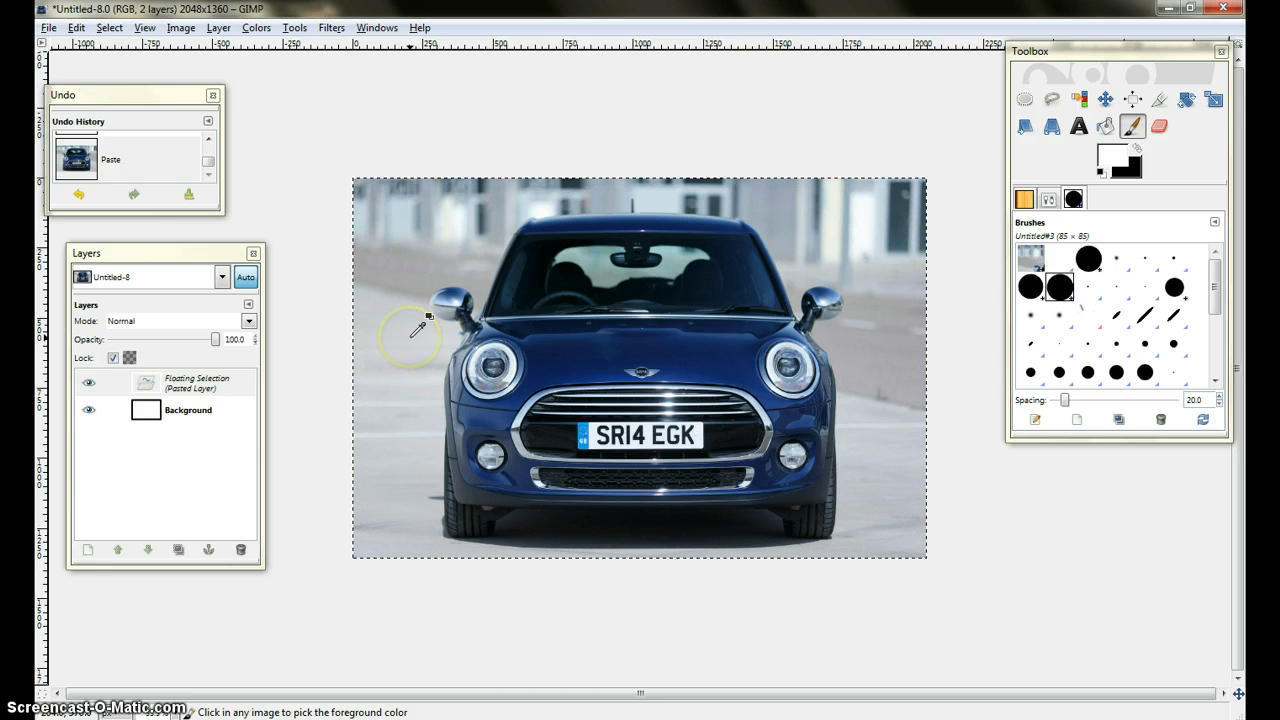
{"action": "scroll", "coordinate": [418, 330], "scroll_direction": "down", "scroll_amount": 3}
{"action": "scroll", "coordinate": [418, 330], "scroll_direction": "up", "scroll_amount": 3}
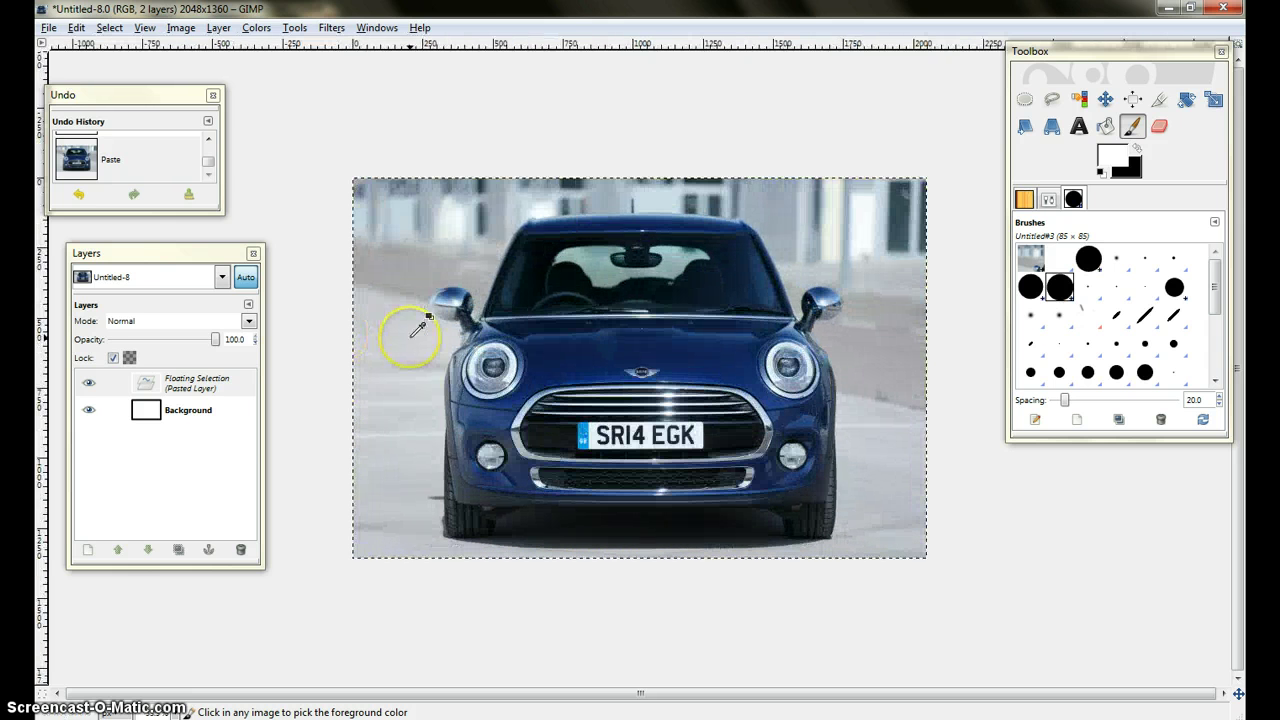
{"action": "scroll", "coordinate": [418, 330], "scroll_direction": "up", "scroll_amount": 4}
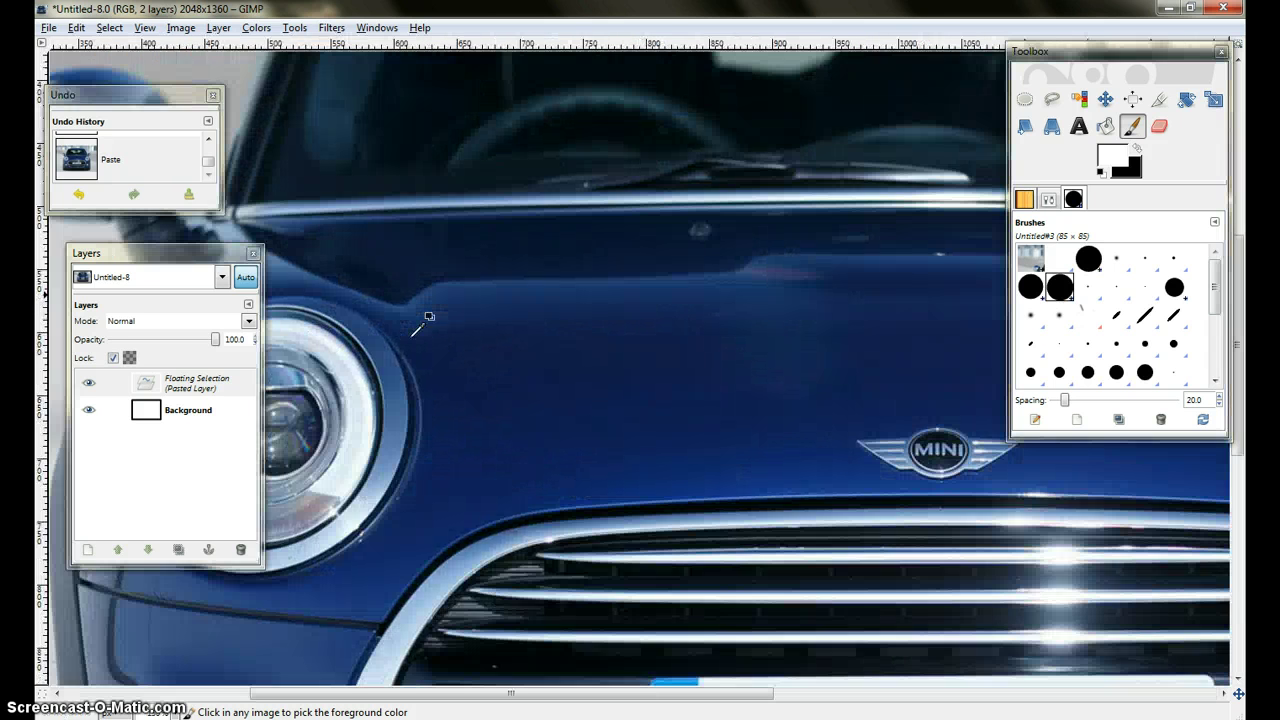
{"action": "scroll", "coordinate": [422, 324], "scroll_direction": "up", "scroll_amount": 2}
{"action": "scroll", "coordinate": [422, 324], "scroll_direction": "down", "scroll_amount": 4}
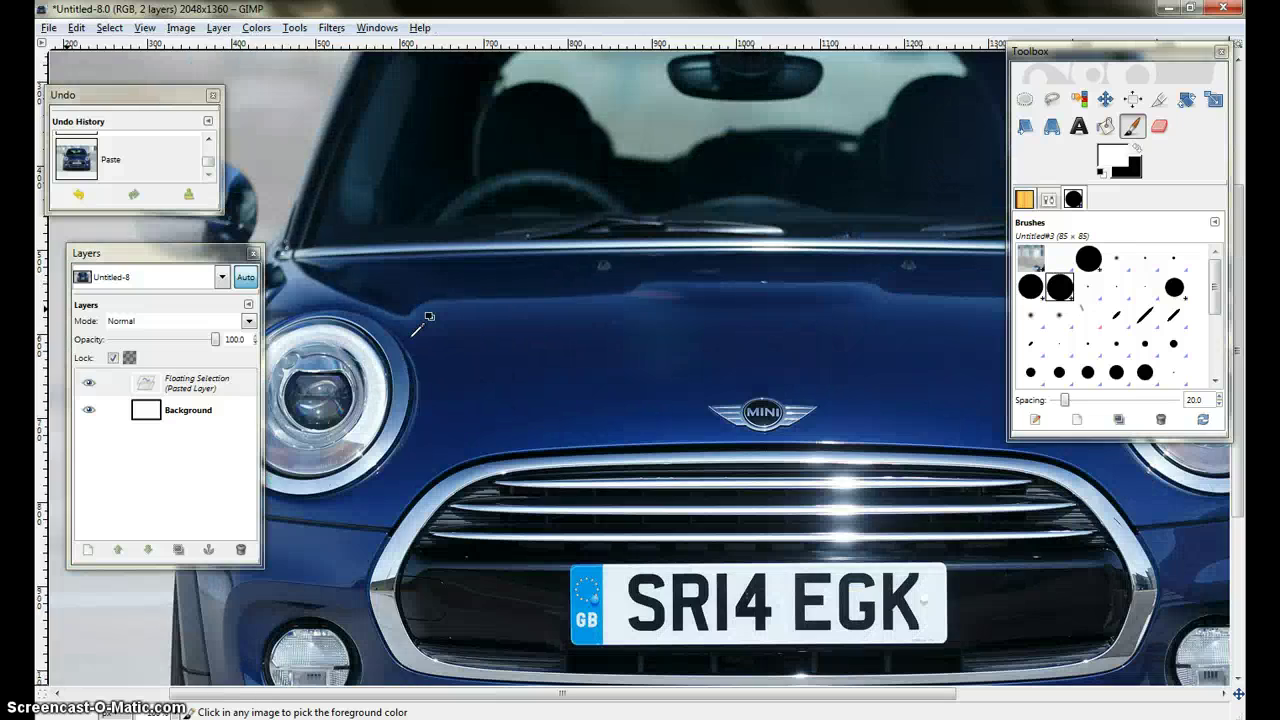
{"action": "scroll", "coordinate": [419, 328], "scroll_direction": "down", "scroll_amount": 5}
{"action": "scroll", "coordinate": [420, 326], "scroll_direction": "up", "scroll_amount": 2}
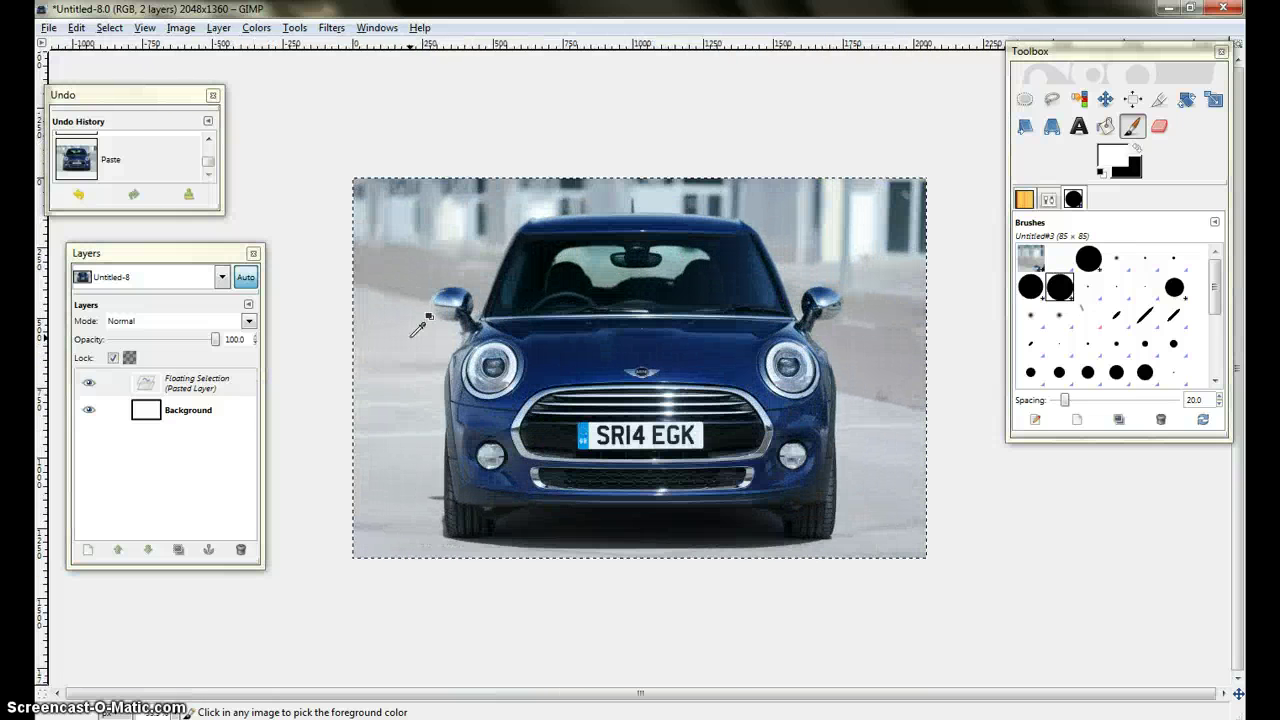
{"action": "scroll", "coordinate": [420, 326], "scroll_direction": "up", "scroll_amount": 7}
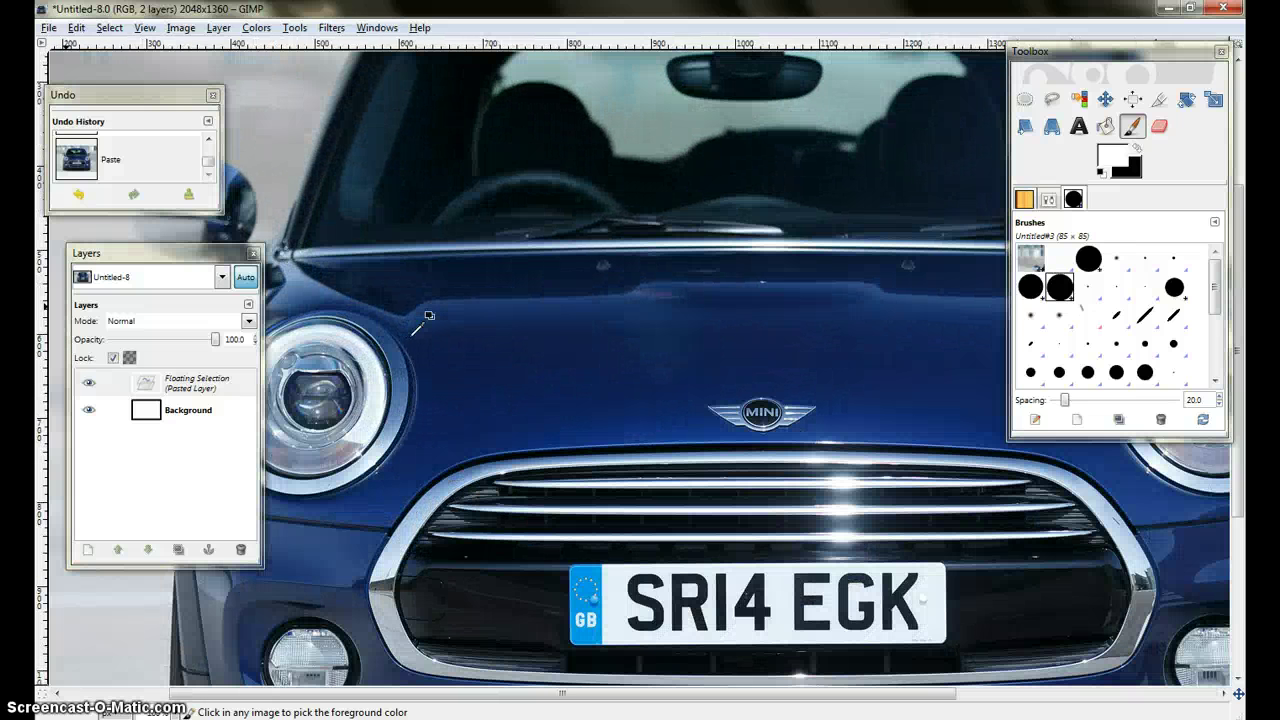
{"action": "scroll", "coordinate": [428, 316], "scroll_direction": "down", "scroll_amount": 5}
{"action": "scroll", "coordinate": [428, 316], "scroll_direction": "up", "scroll_amount": 3}
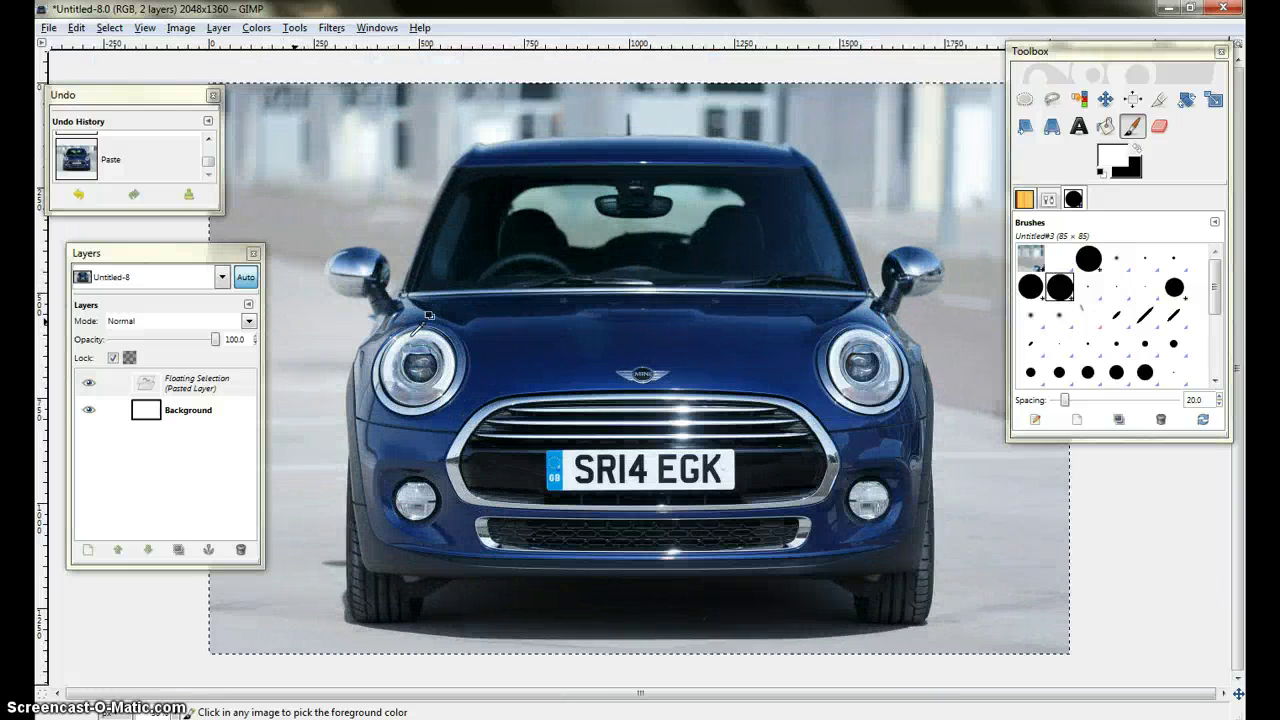
{"action": "scroll", "coordinate": [428, 316], "scroll_direction": "down", "scroll_amount": 2}
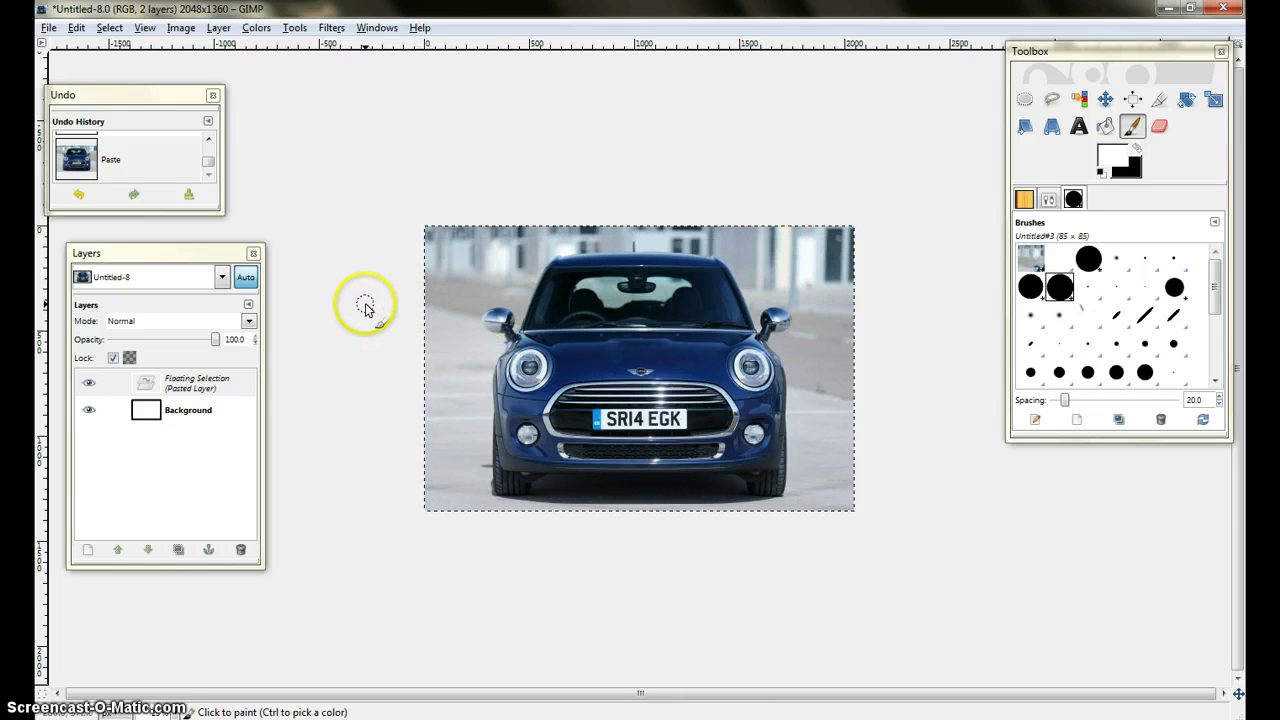
{"action": "left_click_drag", "start_coordinate": [355, 300], "coordinate": [350, 335]}
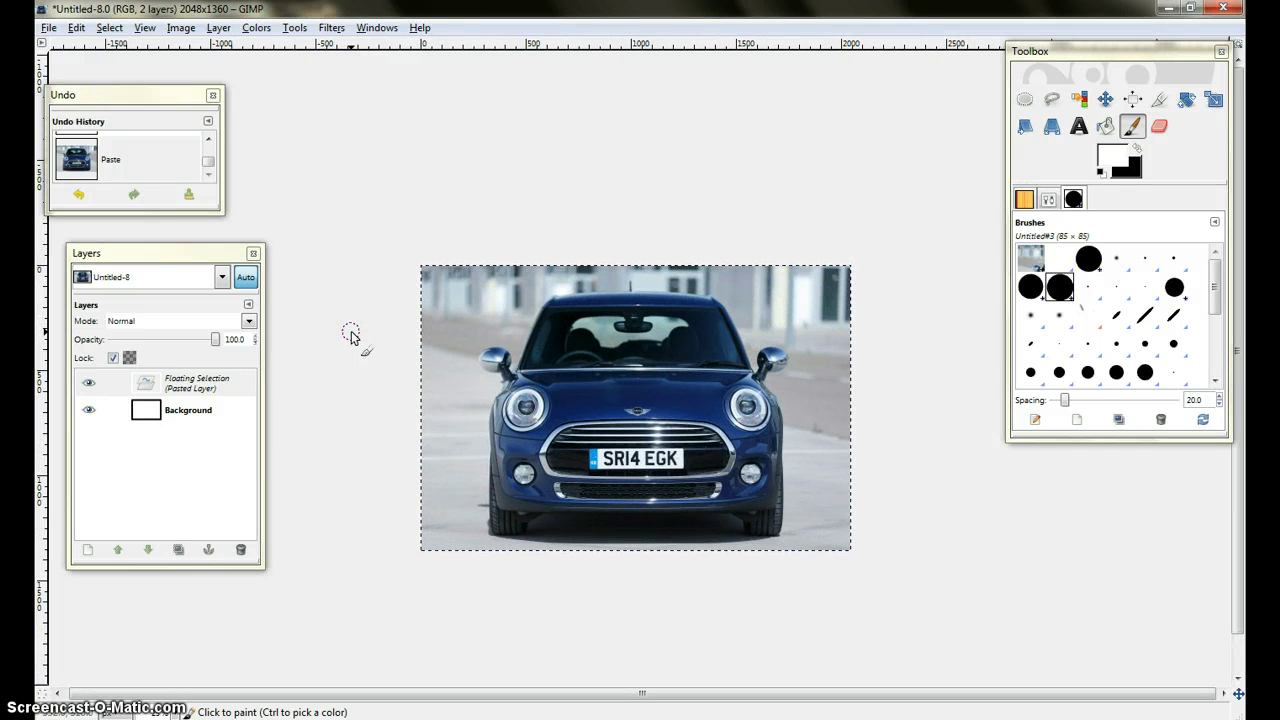
{"action": "key", "text": "ctrl"}
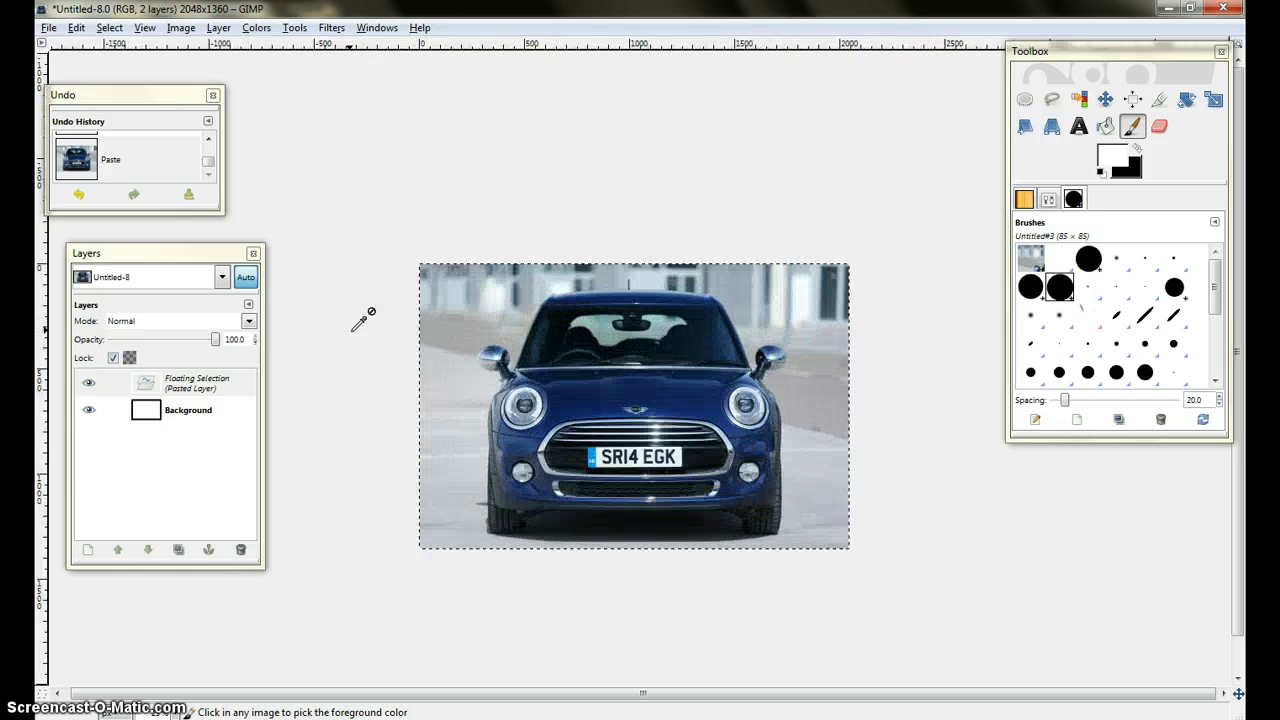
{"action": "key", "text": "ctrl+shift+j"}
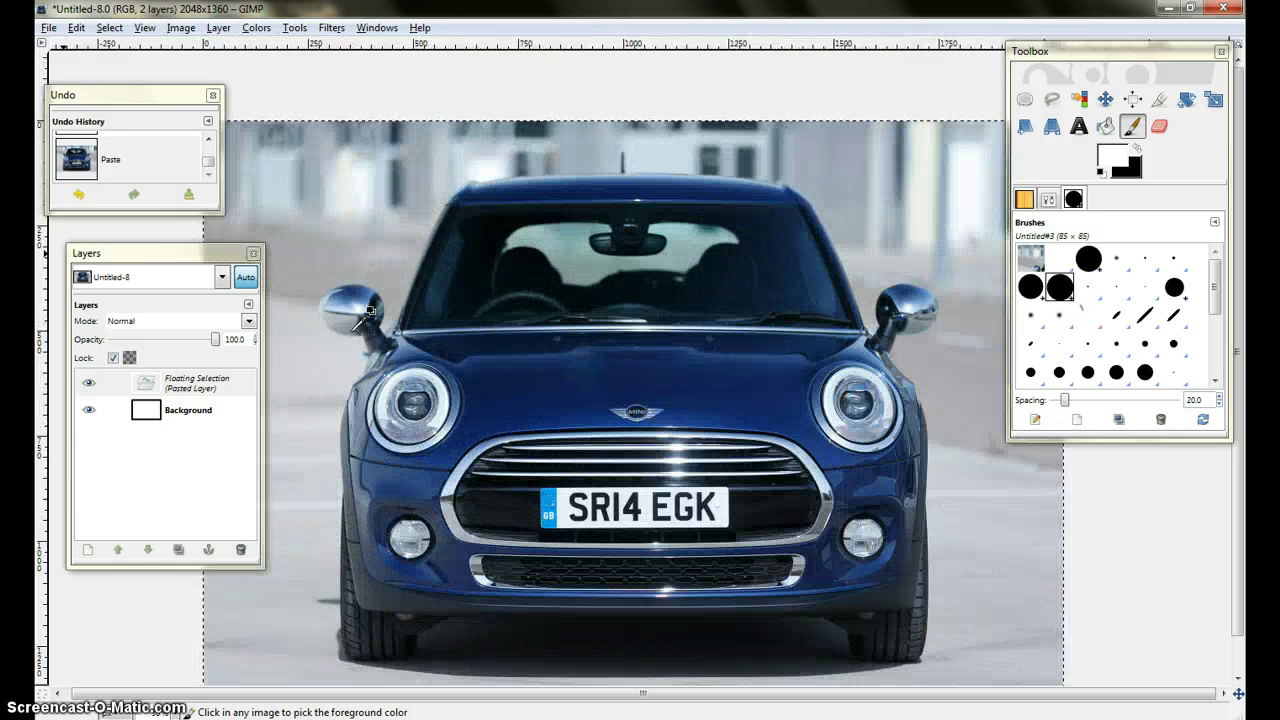
{"action": "left_click_drag", "start_coordinate": [368, 312], "coordinate": [376, 330]}
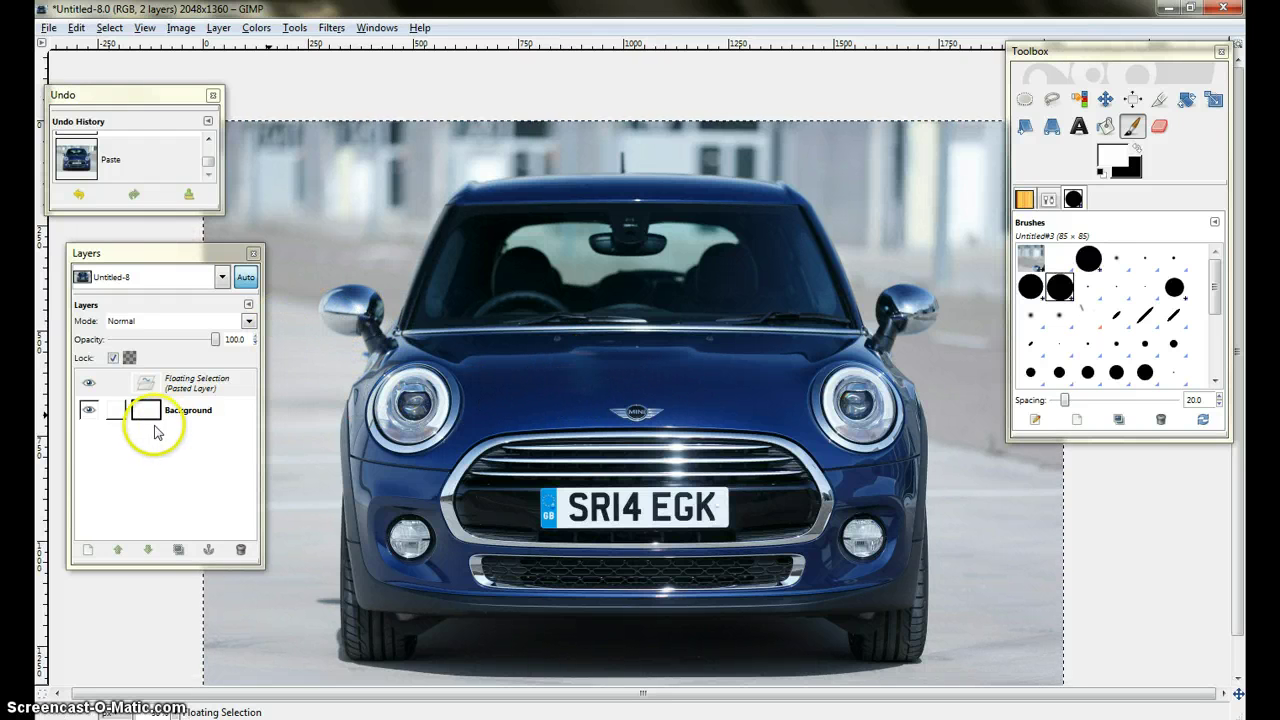
- Turn the floating pasted selection into a layer named COLOR PHOTO
{"action": "double_click", "coordinate": [200, 383]}
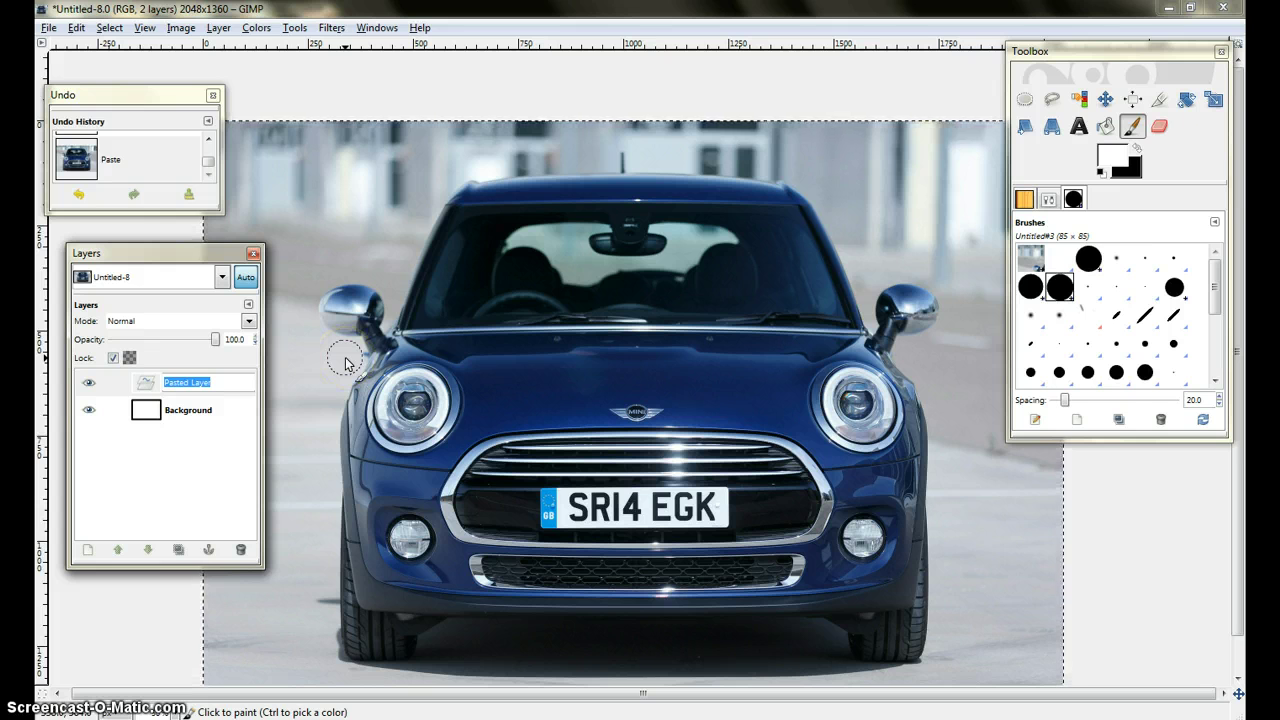
{"action": "type", "text": "c"}
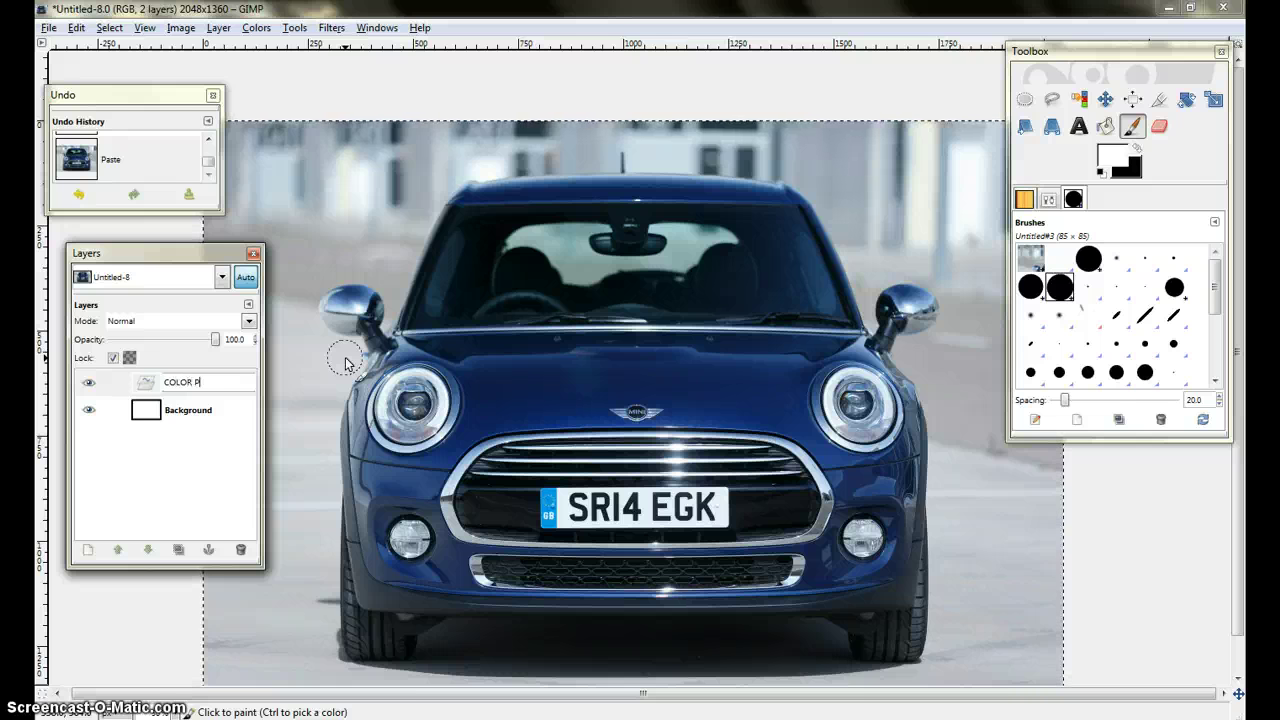
{"action": "type", "text": "OLOR PHOT"}
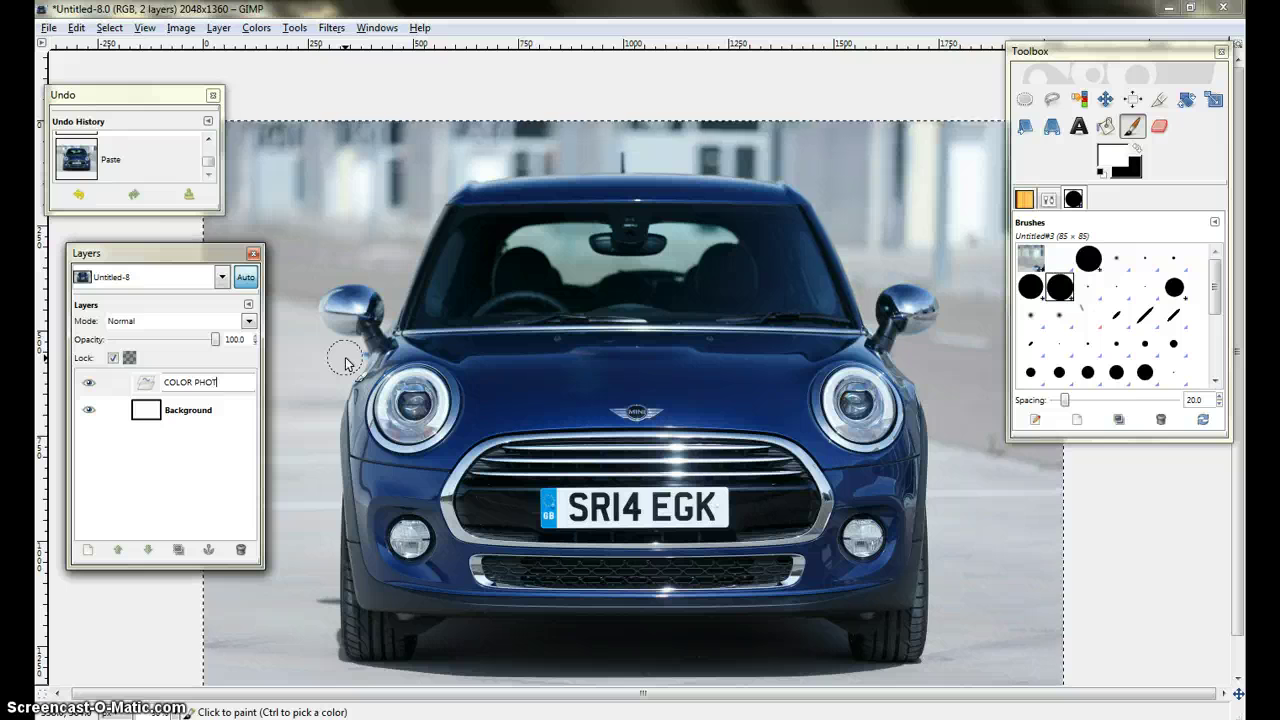
{"action": "type", "text": "O"}
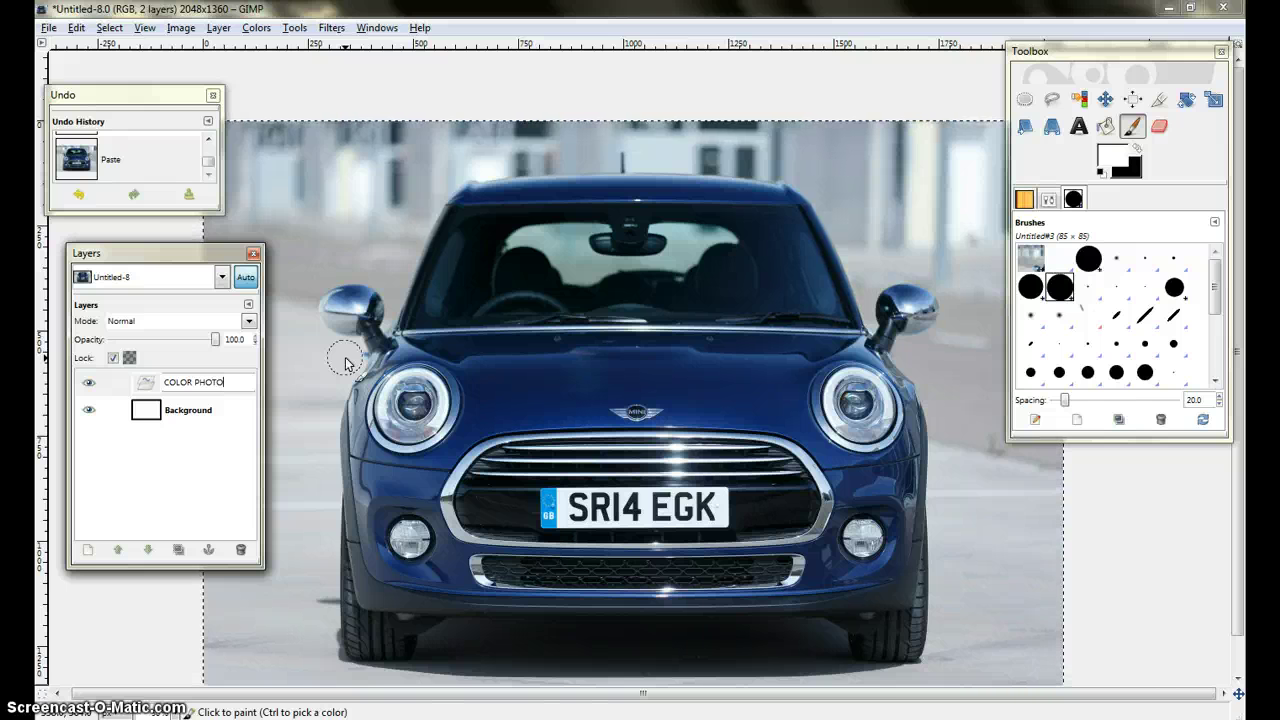
{"action": "key", "text": "Return"}
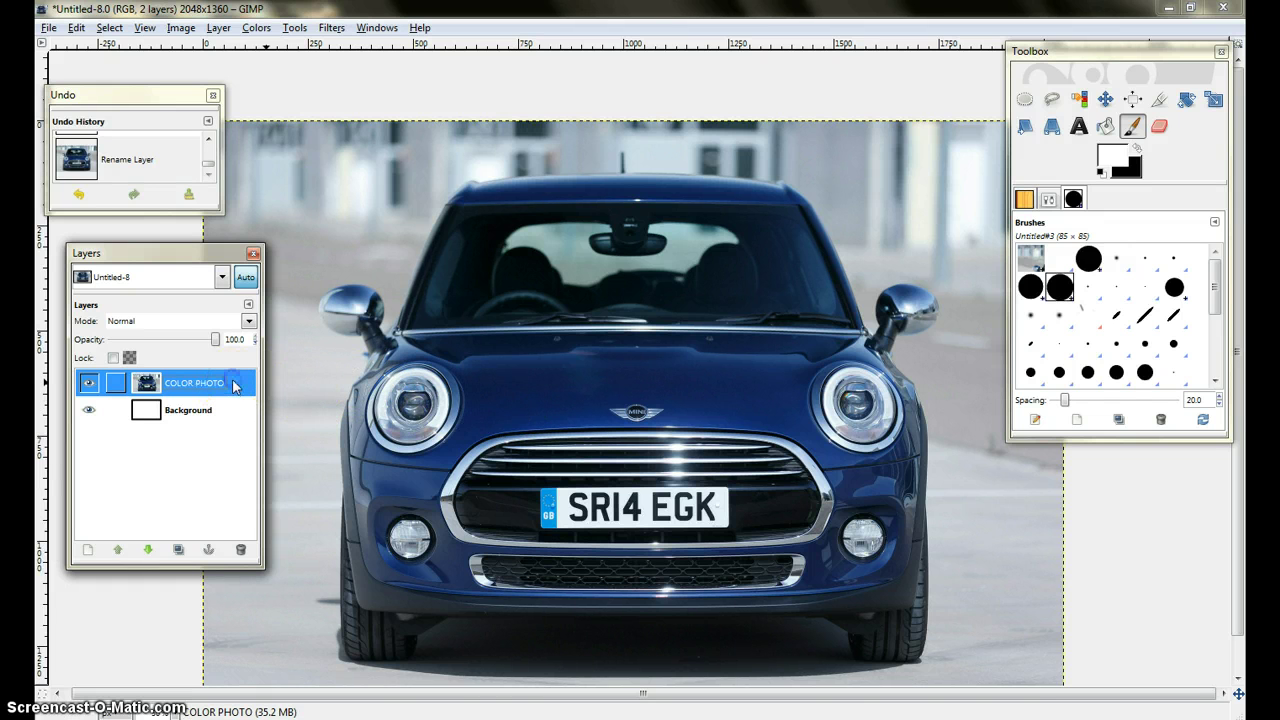
- Duplicate the COLOR PHOTO layer and rename the copy BW
{"action": "left_click", "coordinate": [181, 551]}
{"action": "left_click", "coordinate": [200, 389]}
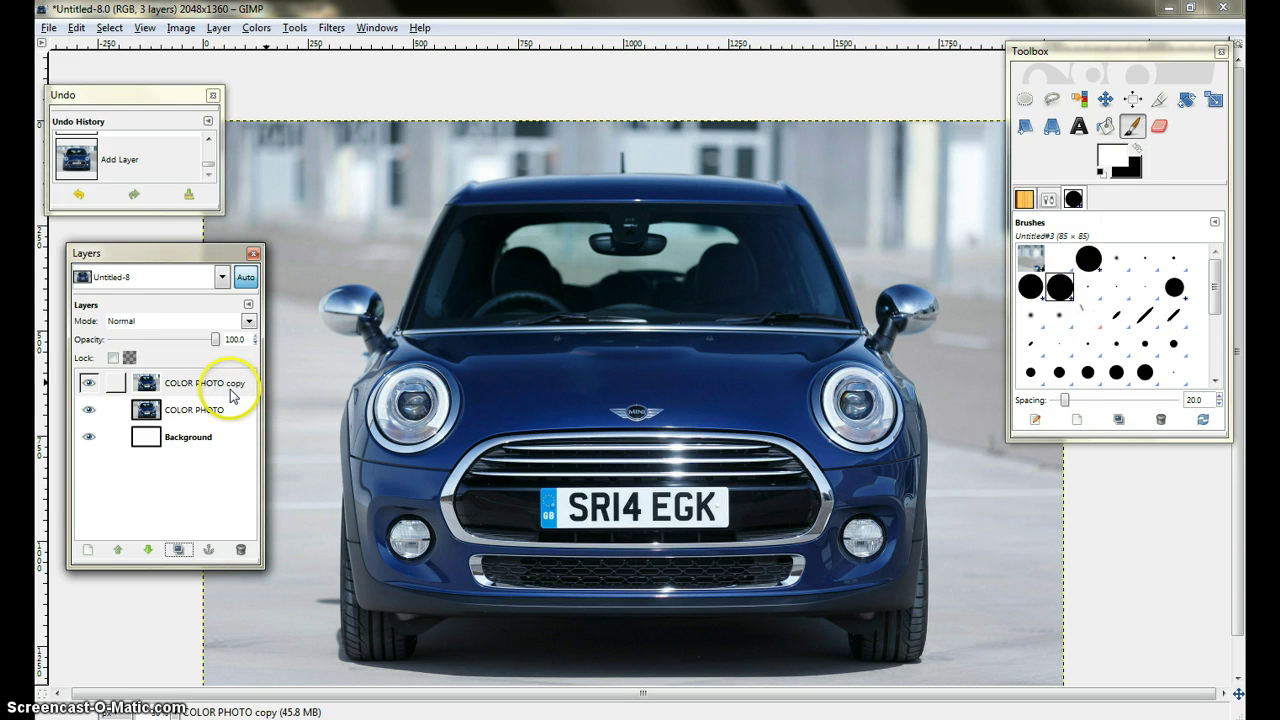
{"action": "left_click", "coordinate": [229, 392]}
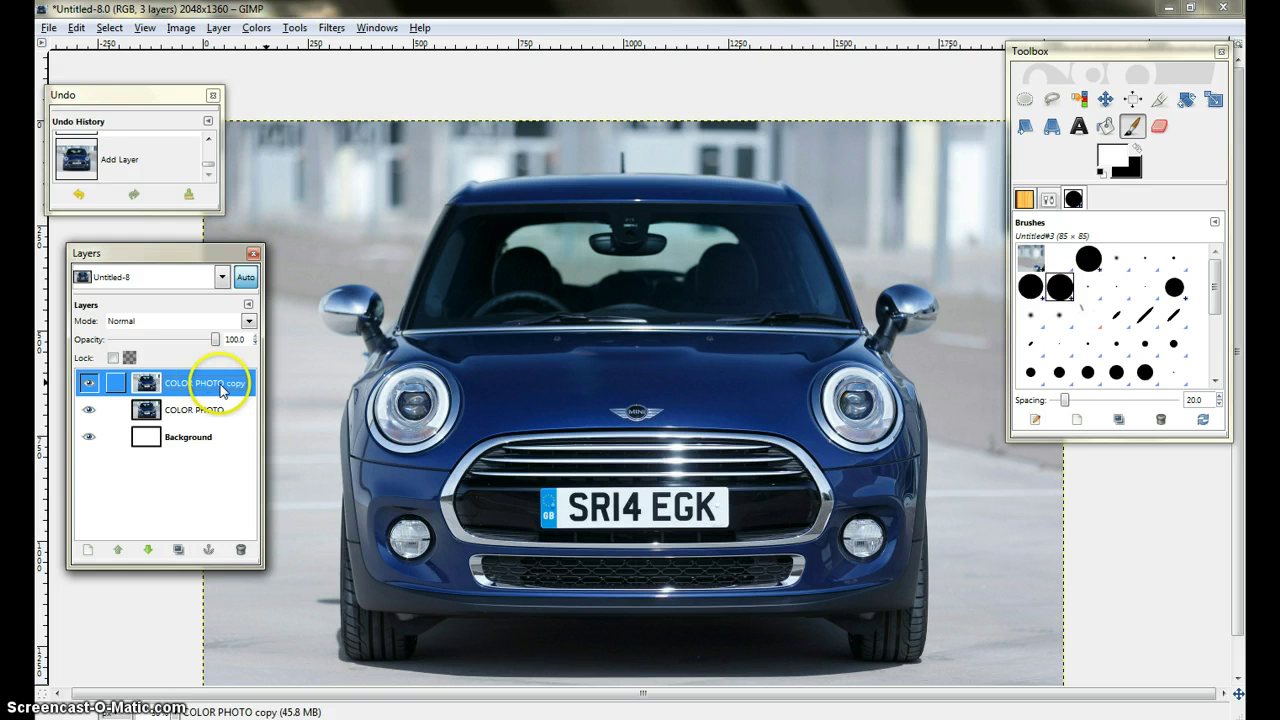
{"action": "left_click", "coordinate": [215, 390]}
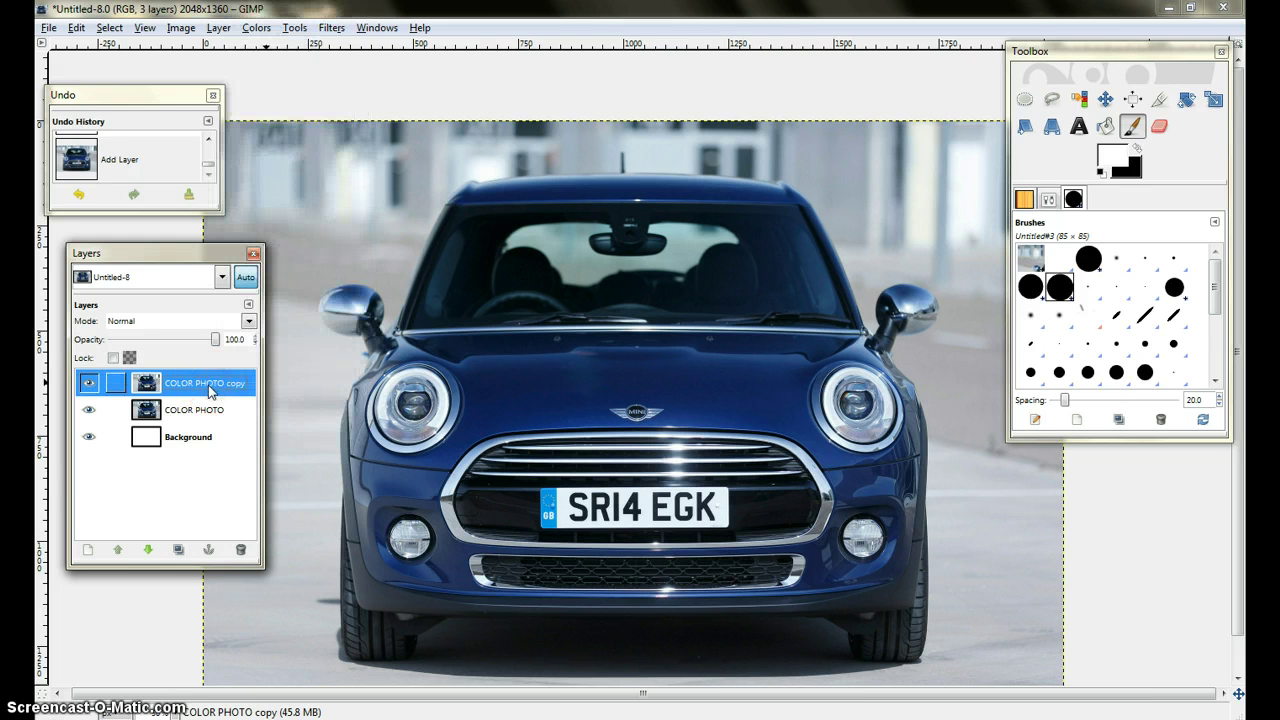
{"action": "left_click", "coordinate": [210, 390]}
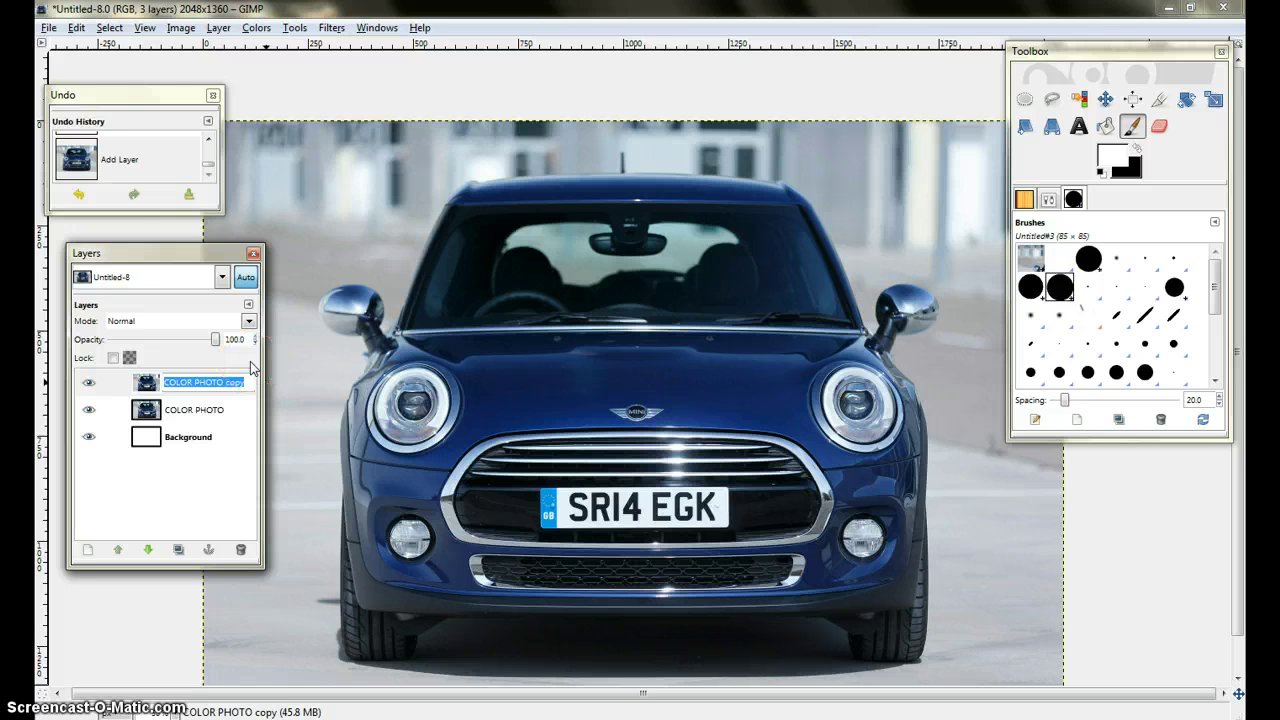
{"action": "type", "text": "BW"}
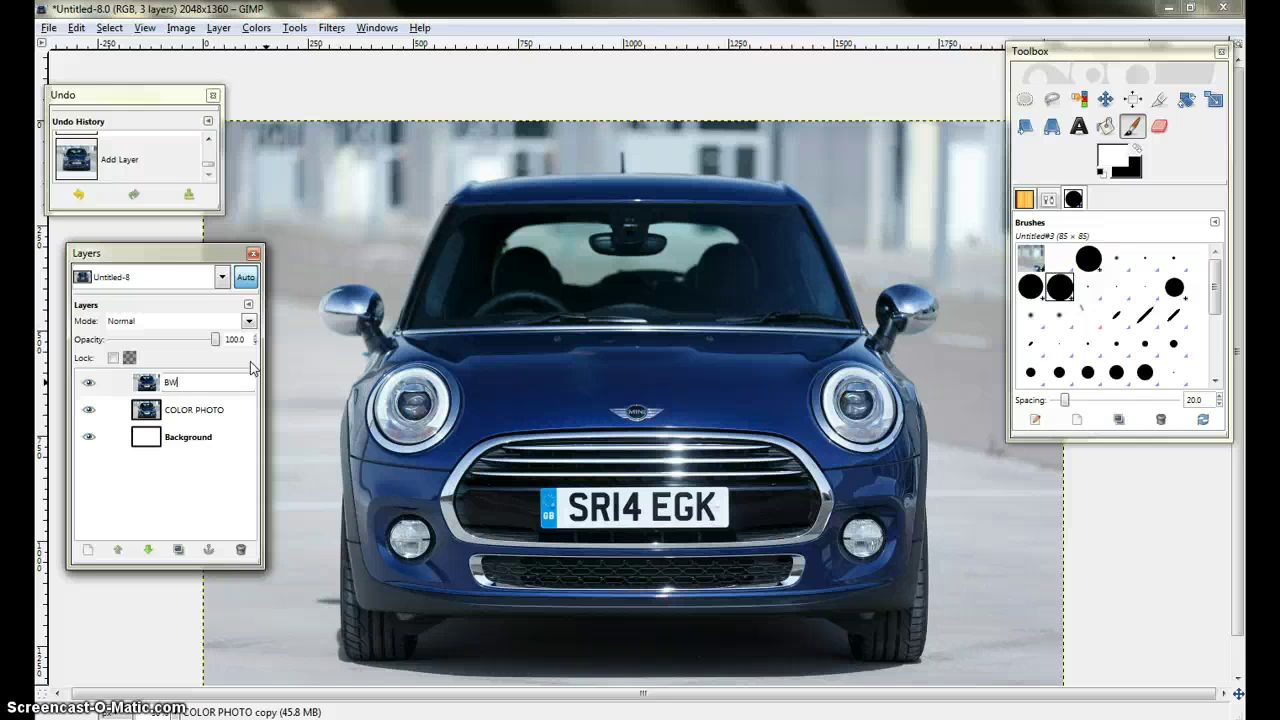
{"action": "key", "text": "Return"}
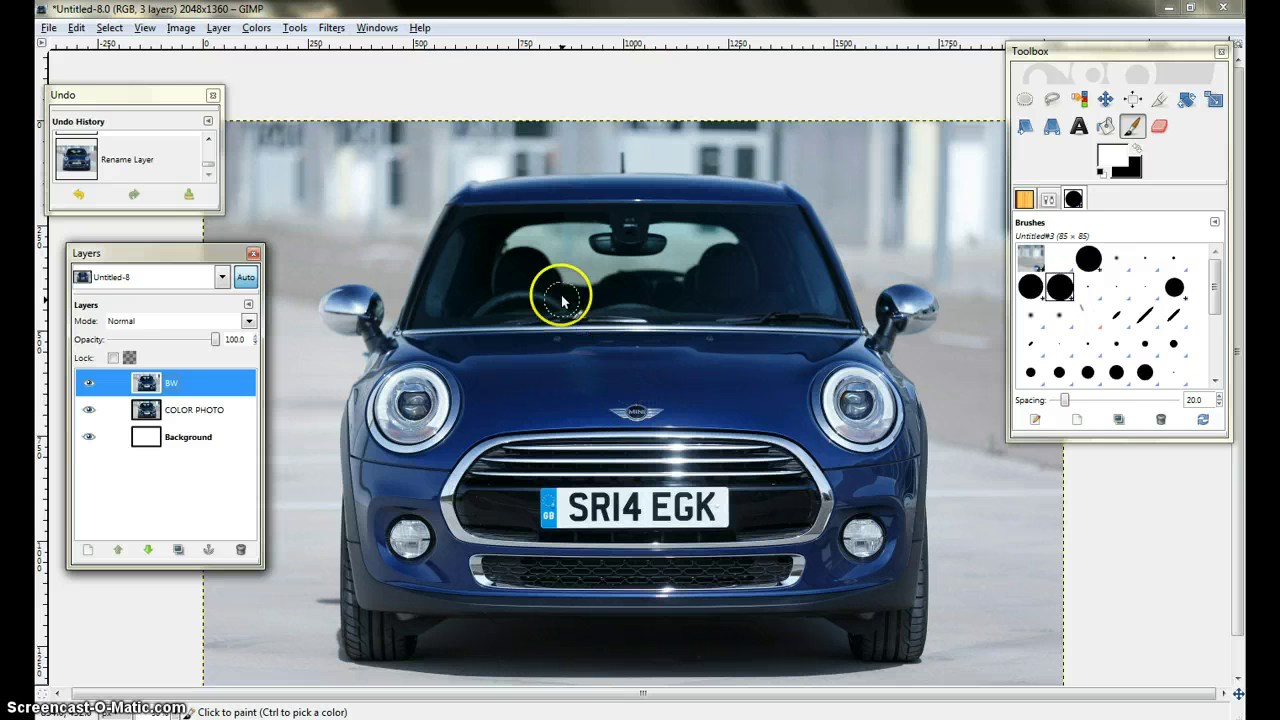
- Desaturate the BW layer based on Lightness, after comparing the Luminosity and Average shades of gray
{"action": "left_click", "coordinate": [257, 28]}
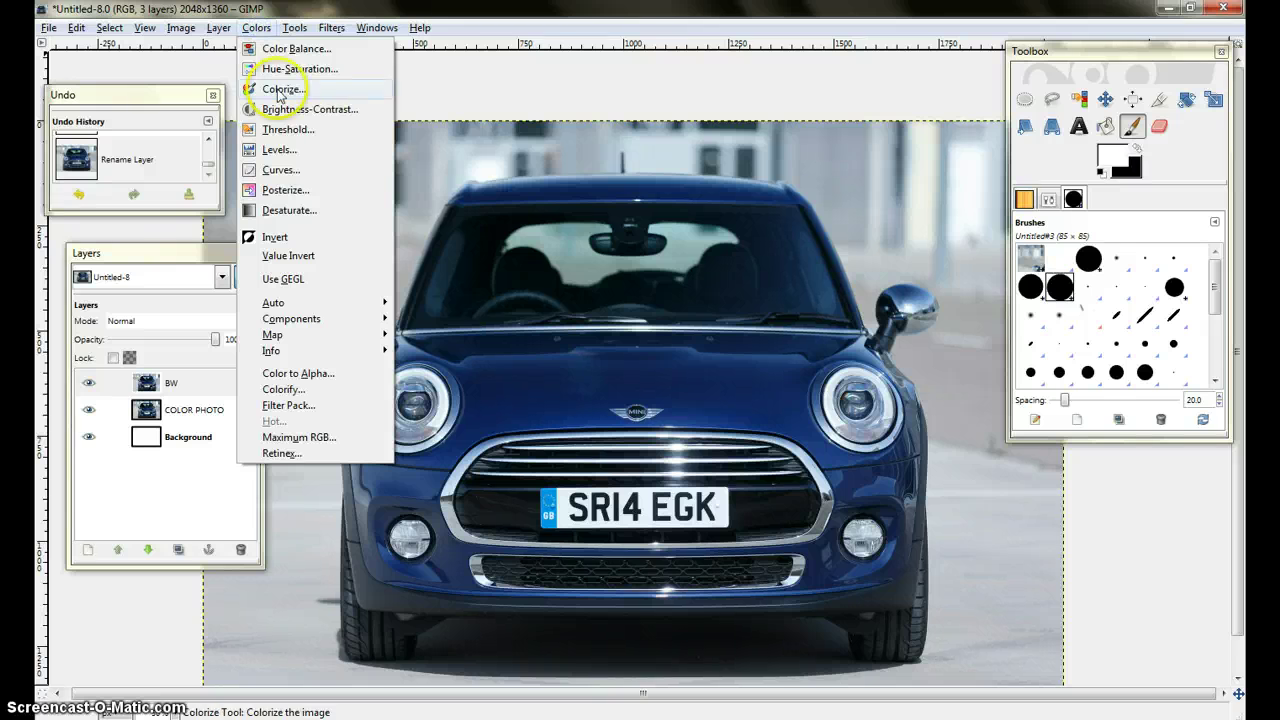
{"action": "left_click", "coordinate": [305, 214]}
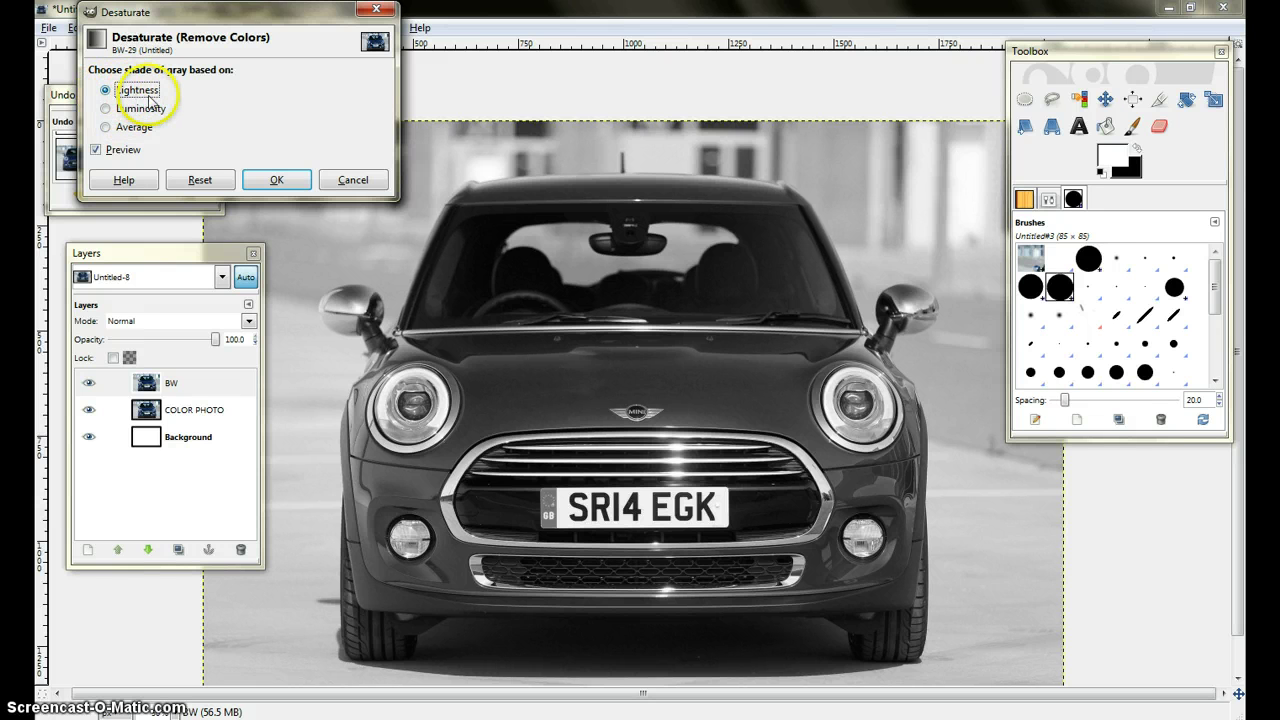
{"action": "left_click", "coordinate": [106, 109]}
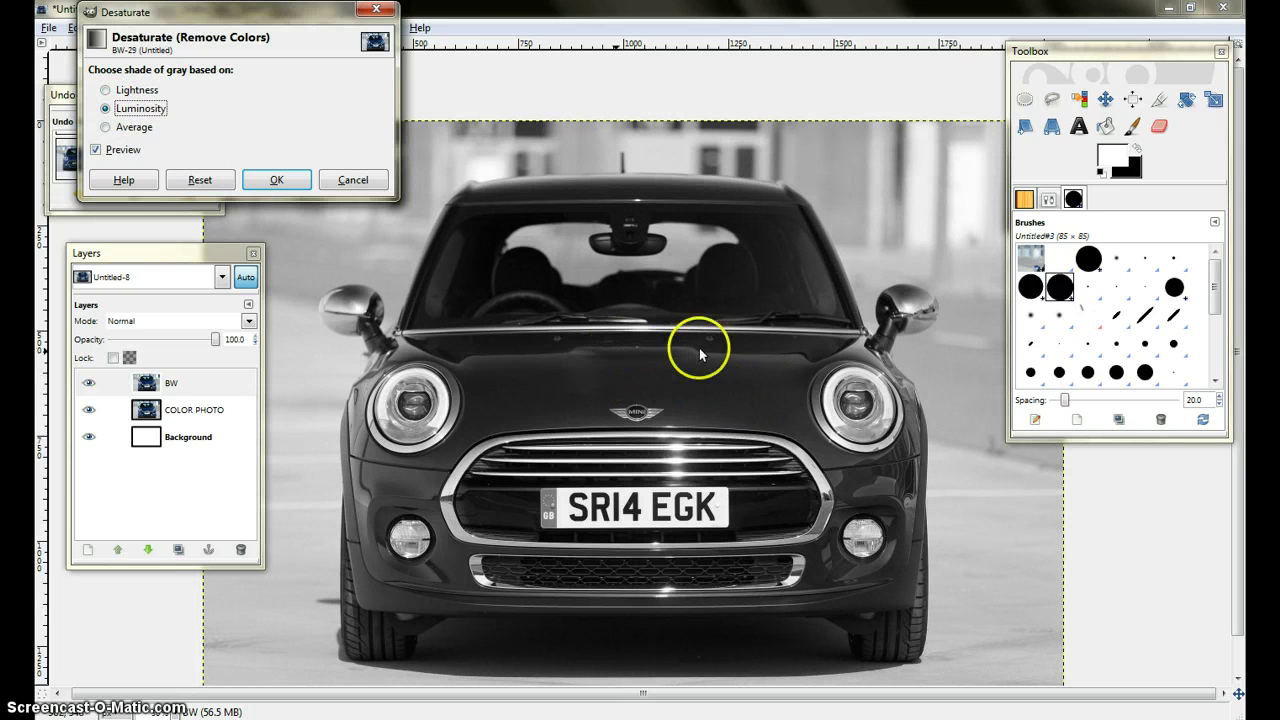
{"action": "left_click", "coordinate": [106, 127]}
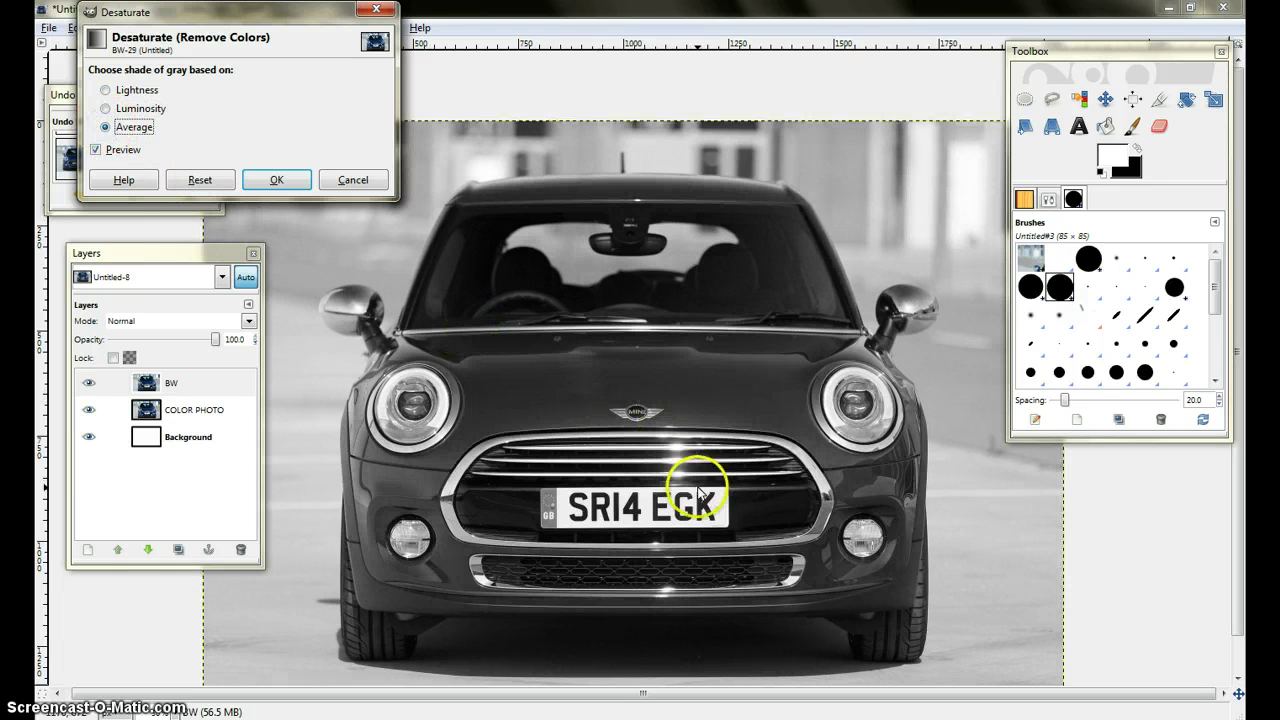
{"action": "left_click", "coordinate": [105, 90]}
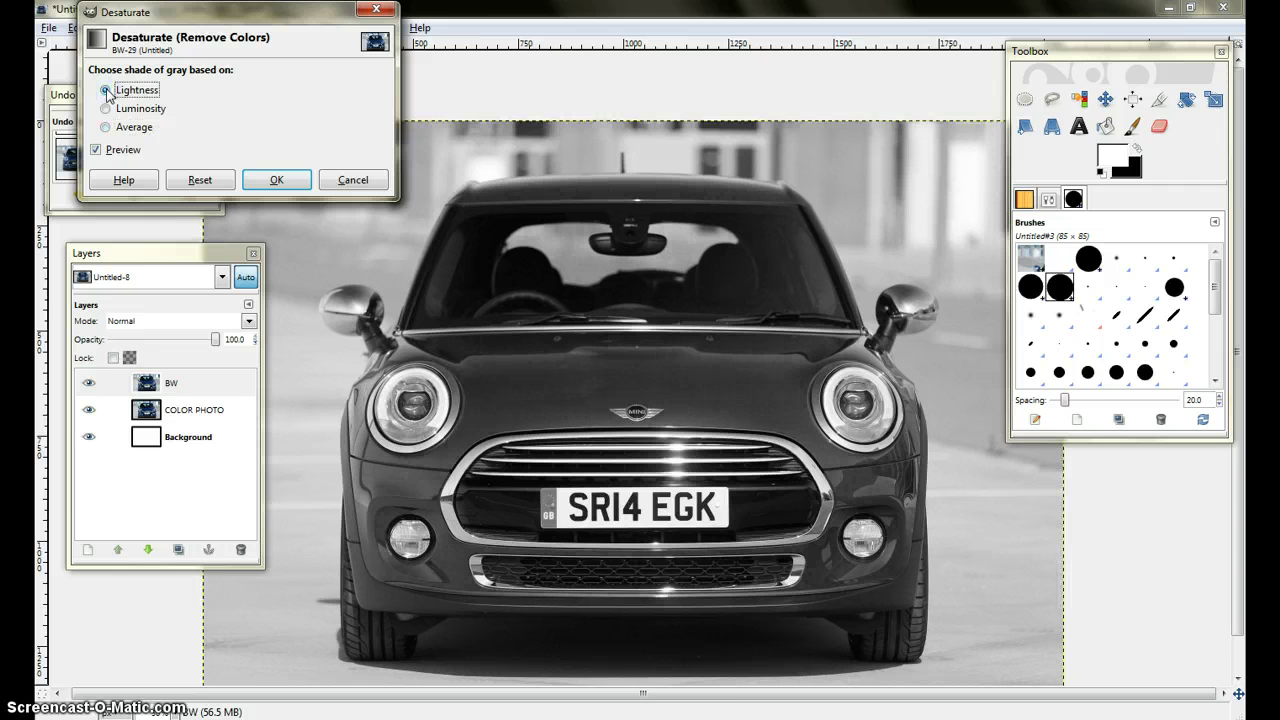
{"action": "left_click", "coordinate": [108, 91]}
{"action": "left_click", "coordinate": [277, 172]}
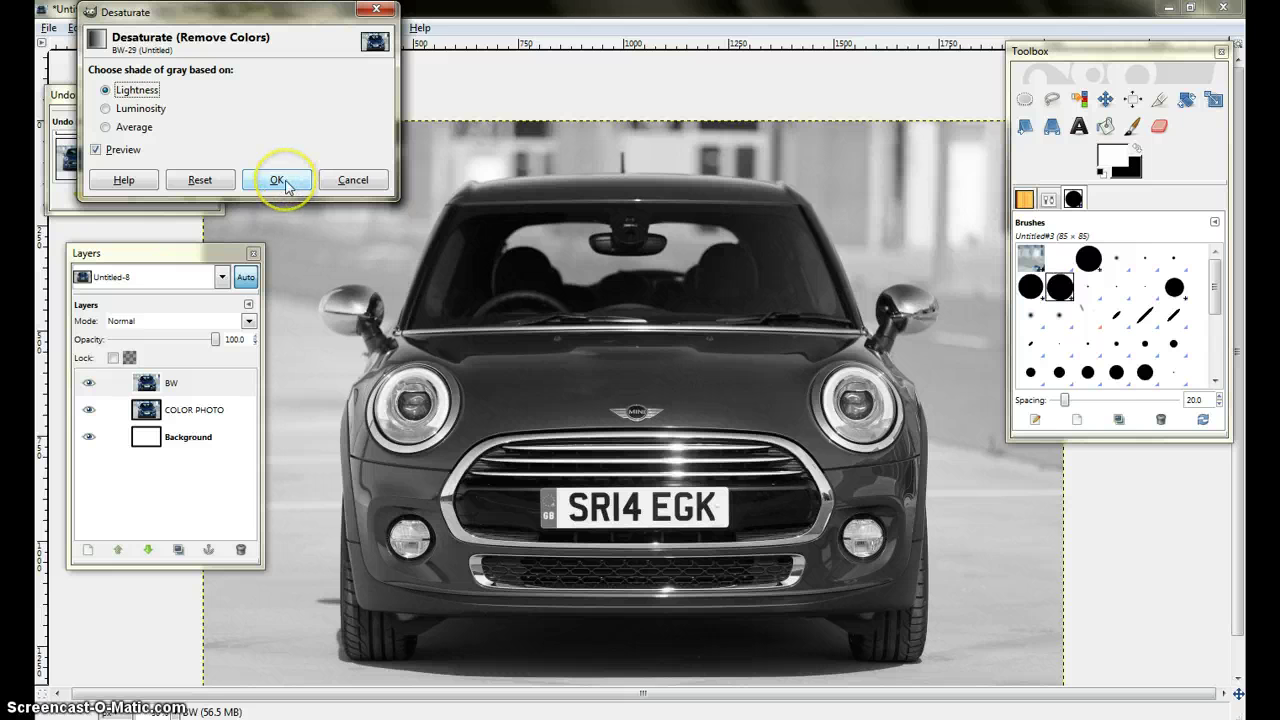
{"action": "left_click", "coordinate": [285, 183]}
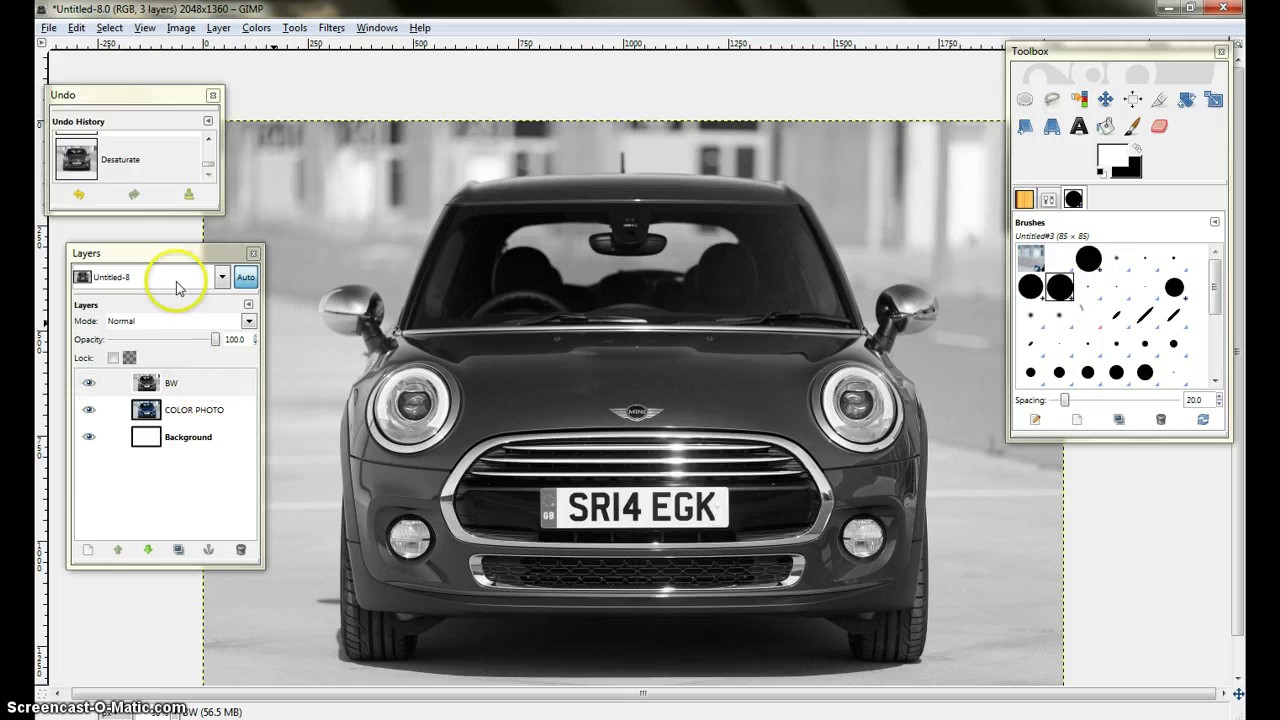
- Duplicate the BW layer and rename the copy PHOTOCOPY
{"action": "left_click", "coordinate": [199, 387]}
{"action": "left_click_drag", "start_coordinate": [199, 387], "coordinate": [180, 555]}
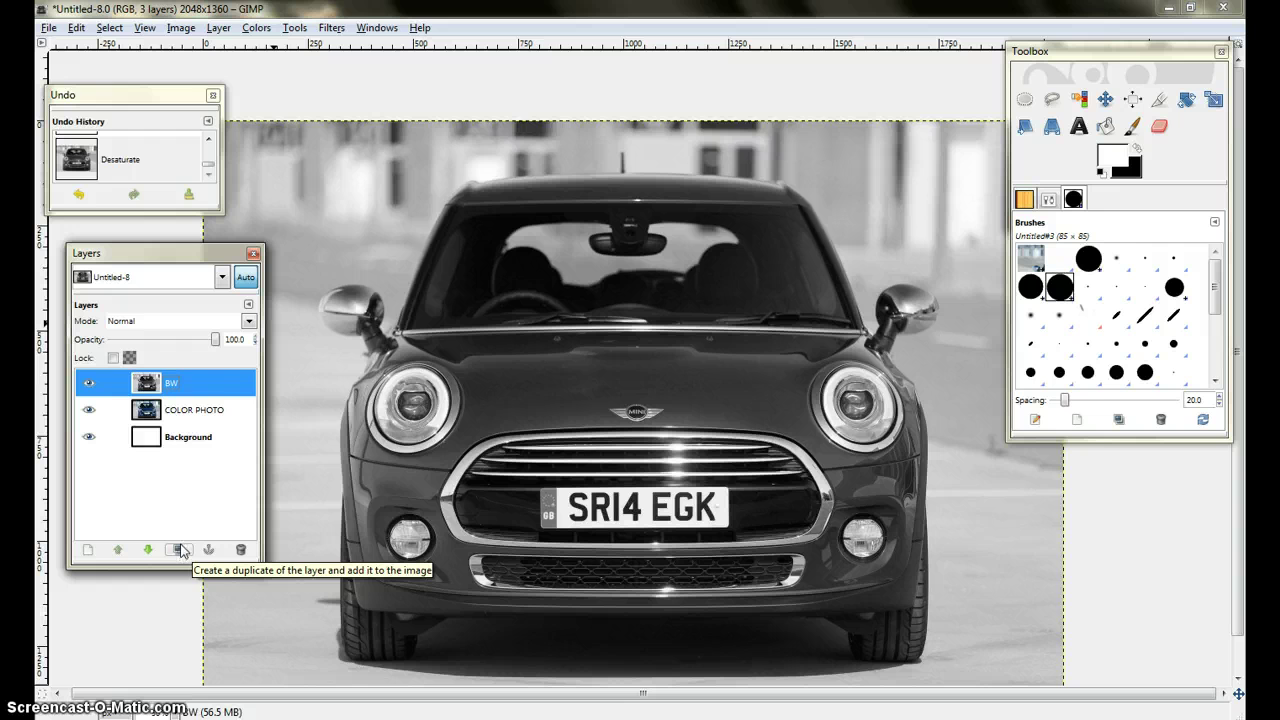
{"action": "left_click", "coordinate": [179, 550]}
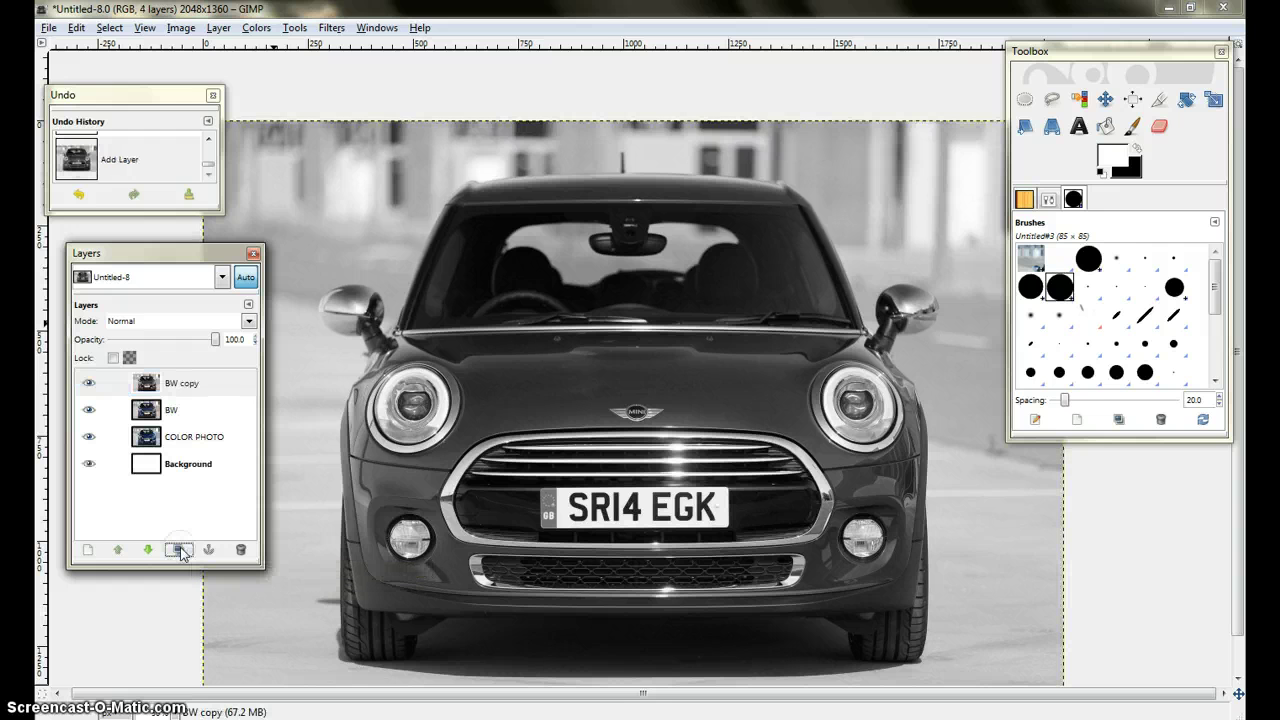
{"action": "left_click_drag", "start_coordinate": [182, 553], "coordinate": [200, 386]}
{"action": "double_click", "coordinate": [200, 386]}
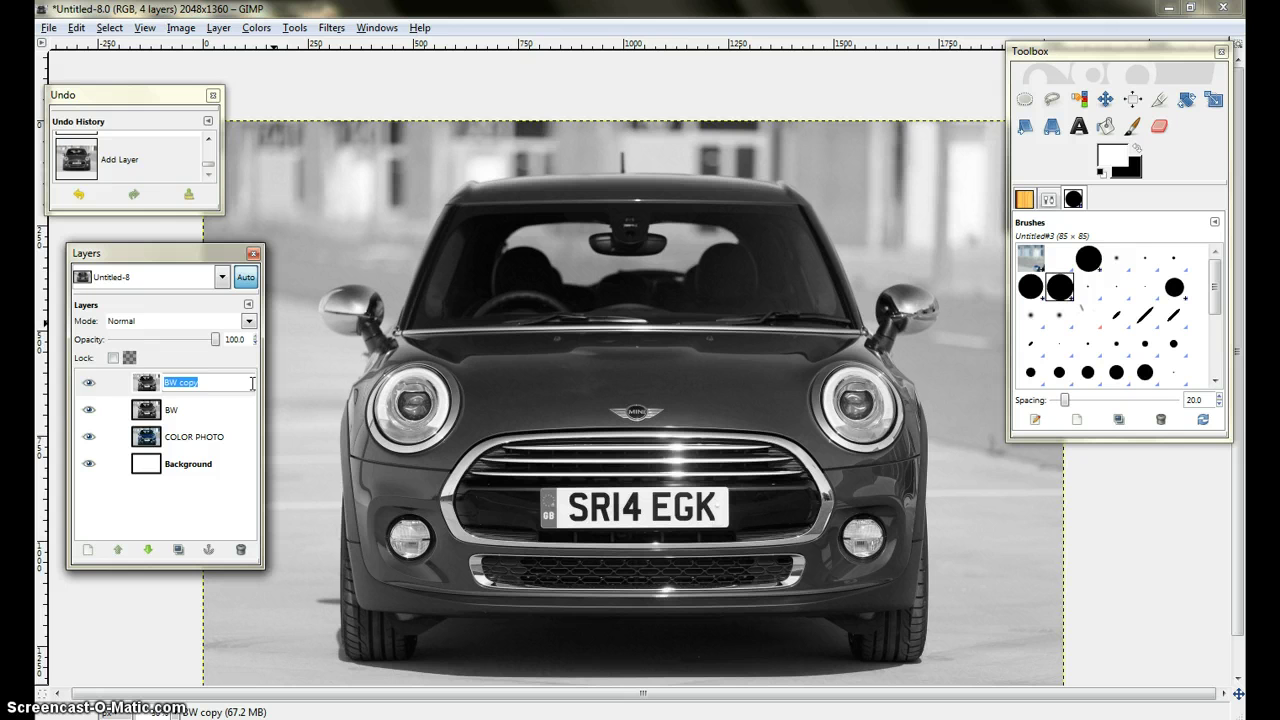
{"action": "type", "text": "PHOTOCOPY"}
{"action": "left_click", "coordinate": [253, 390]}
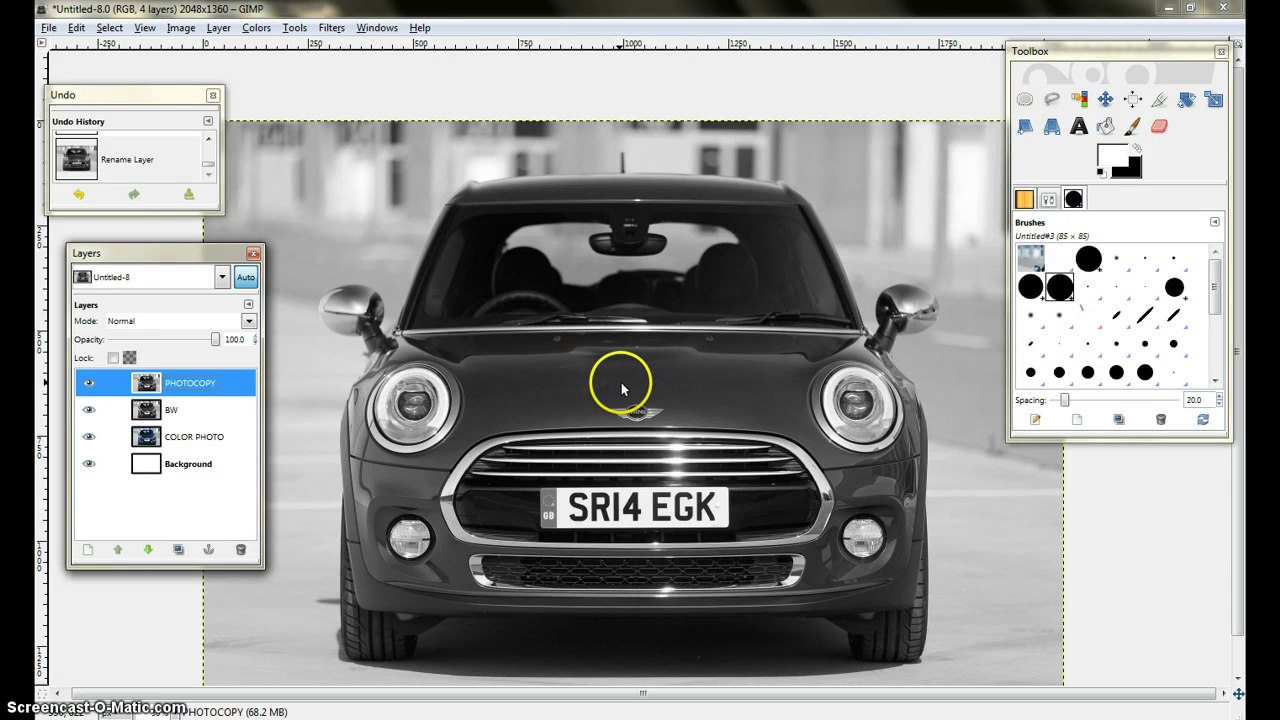
- Open the artistic Photocopy filter for the PHOTOCOPY layer and enlarge its dialog for a bigger preview
{"action": "left_click", "coordinate": [333, 29]}
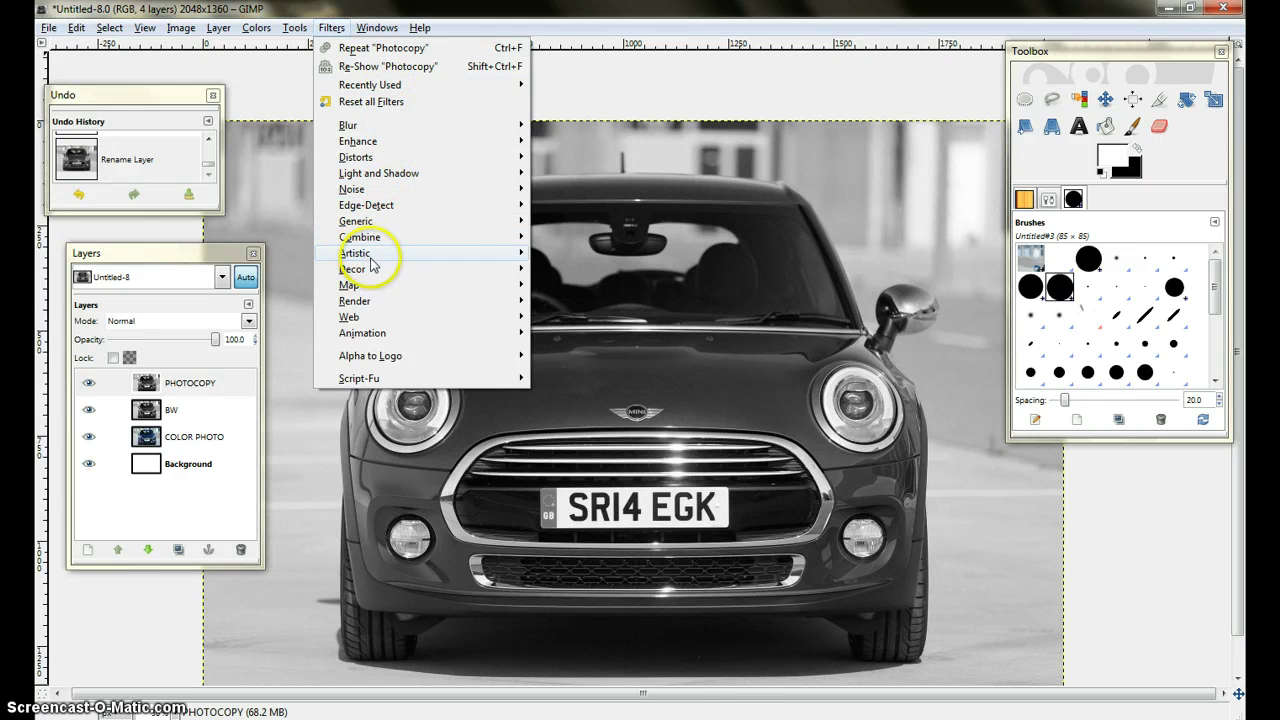
{"action": "mouse_move", "coordinate": [380, 258]}
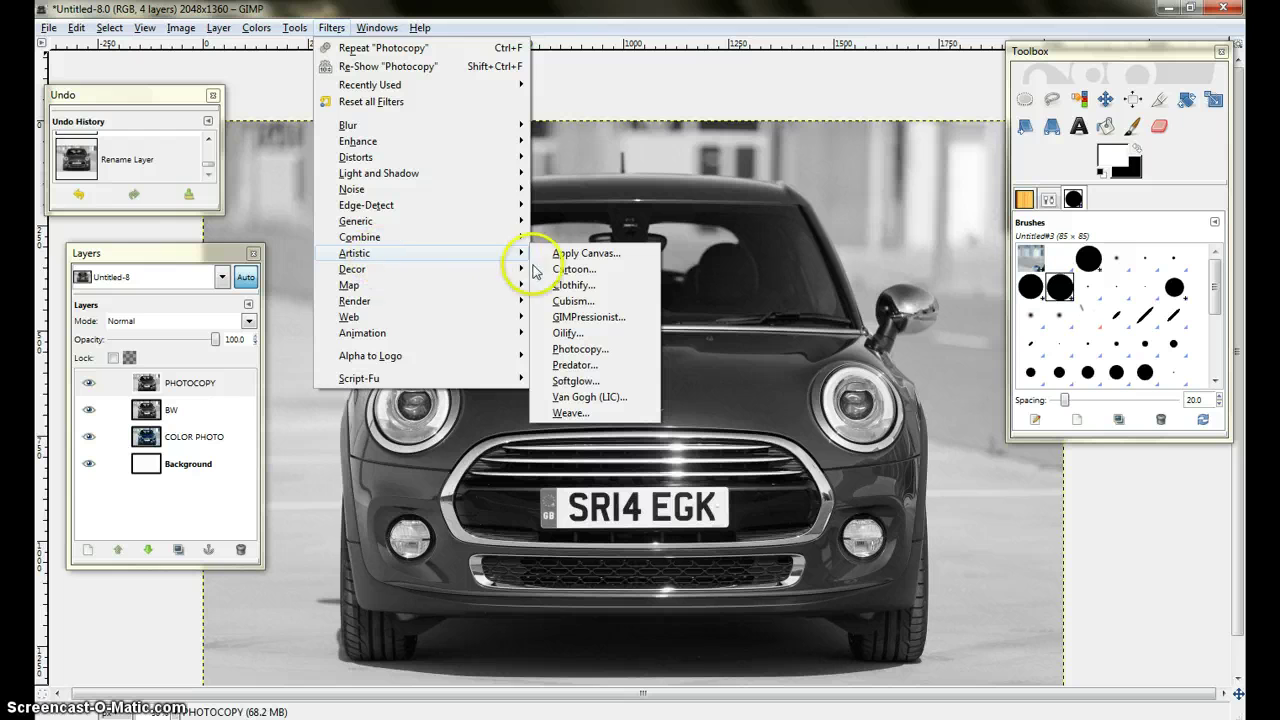
{"action": "left_click", "coordinate": [615, 349]}
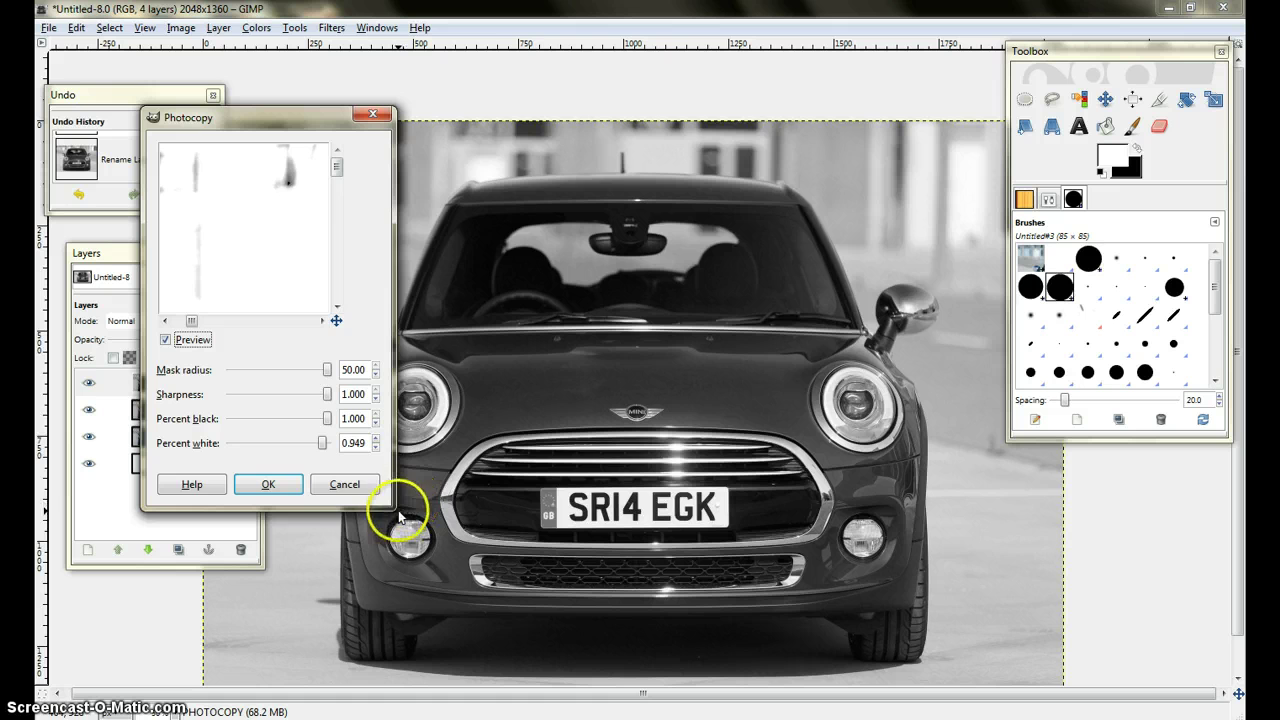
{"action": "left_click_drag", "start_coordinate": [390, 508], "coordinate": [993, 643]}
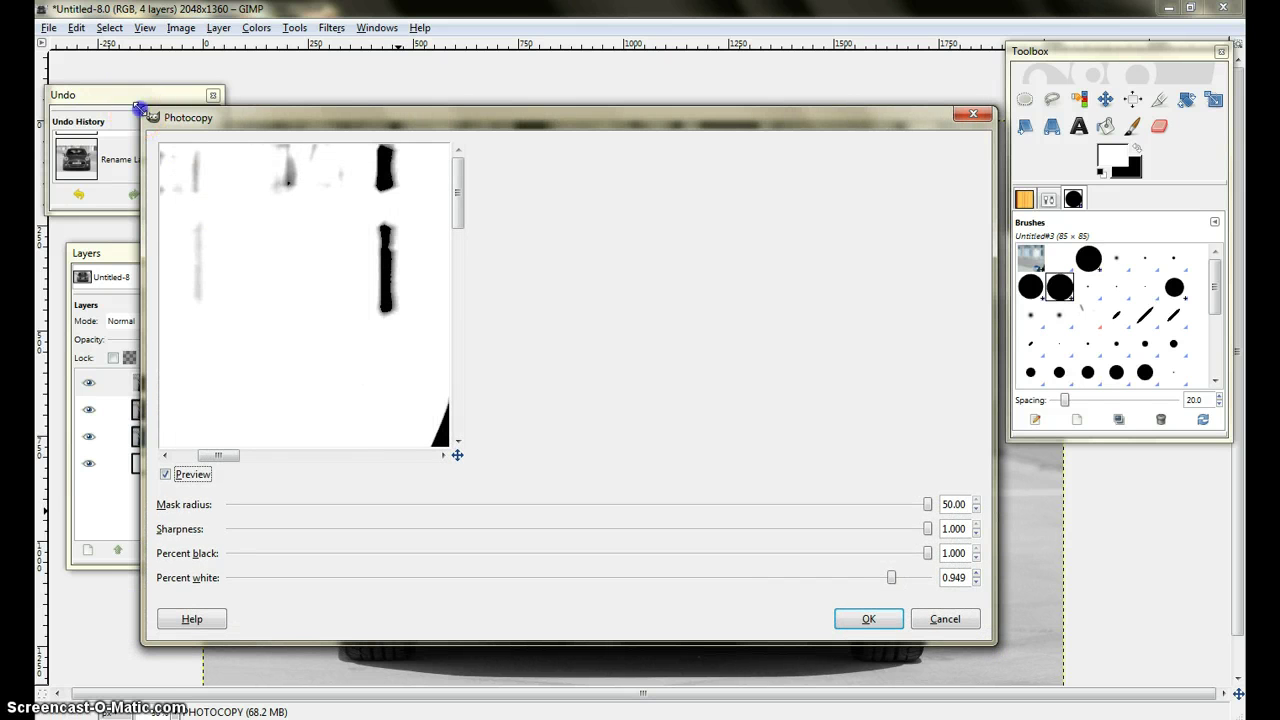
{"action": "left_click_drag", "start_coordinate": [143, 109], "coordinate": [32, 17]}
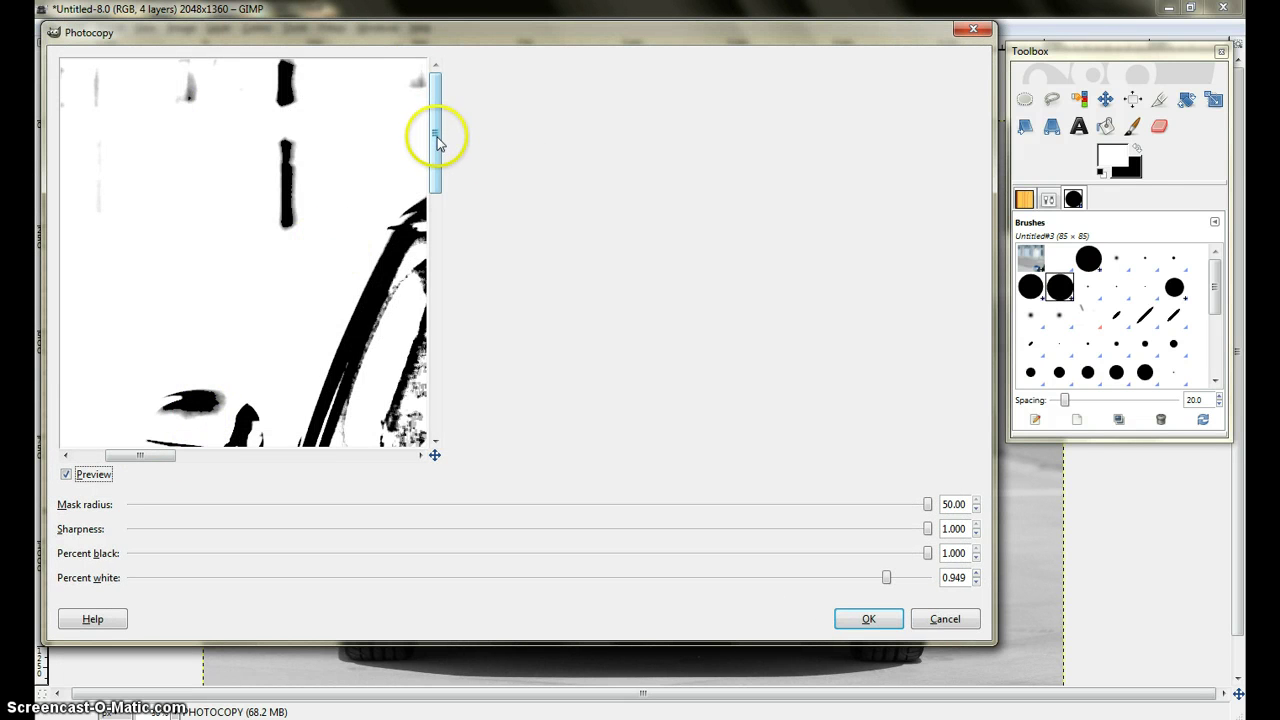
- Examine the Photocopy preview across the front tyre, fog light, windshield and grille, comparing the filtered result with the original black-and-white image
{"action": "left_click_drag", "start_coordinate": [436, 130], "coordinate": [435, 195]}
{"action": "left_click_drag", "start_coordinate": [439, 311], "coordinate": [434, 363]}
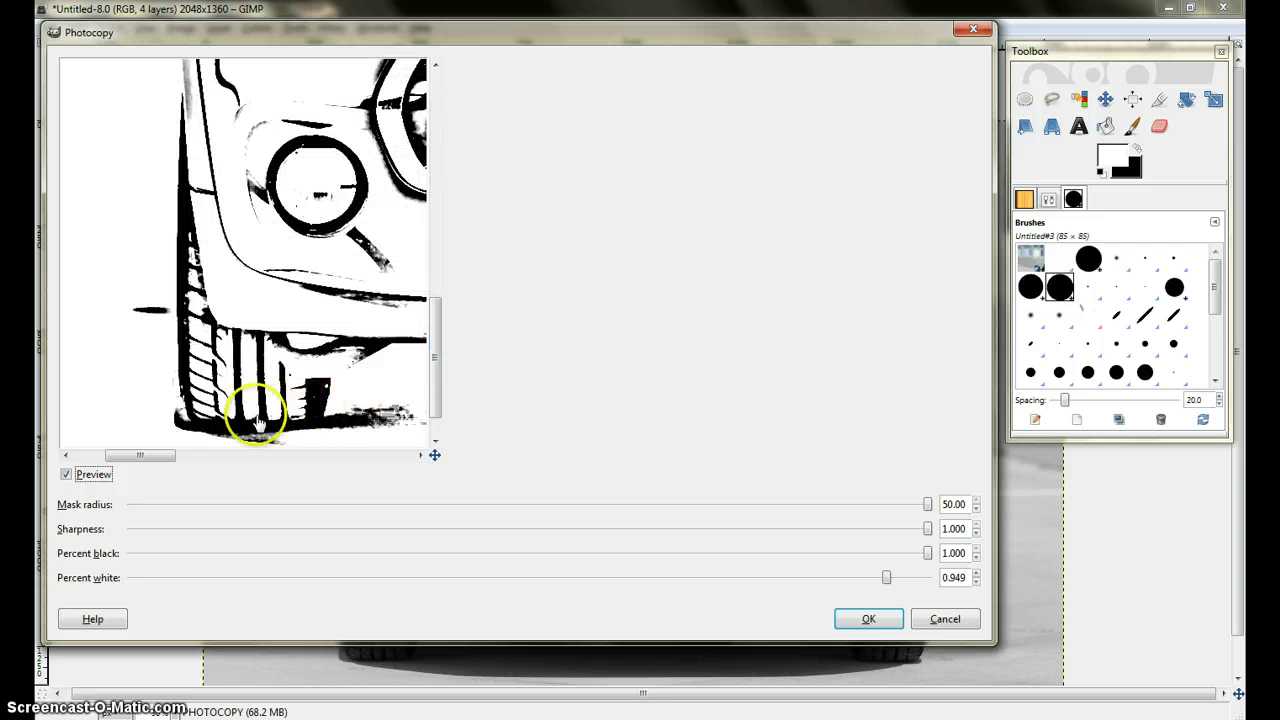
{"action": "left_click", "coordinate": [127, 460]}
{"action": "left_click_drag", "start_coordinate": [127, 460], "coordinate": [249, 455]}
{"action": "left_click", "coordinate": [451, 229]}
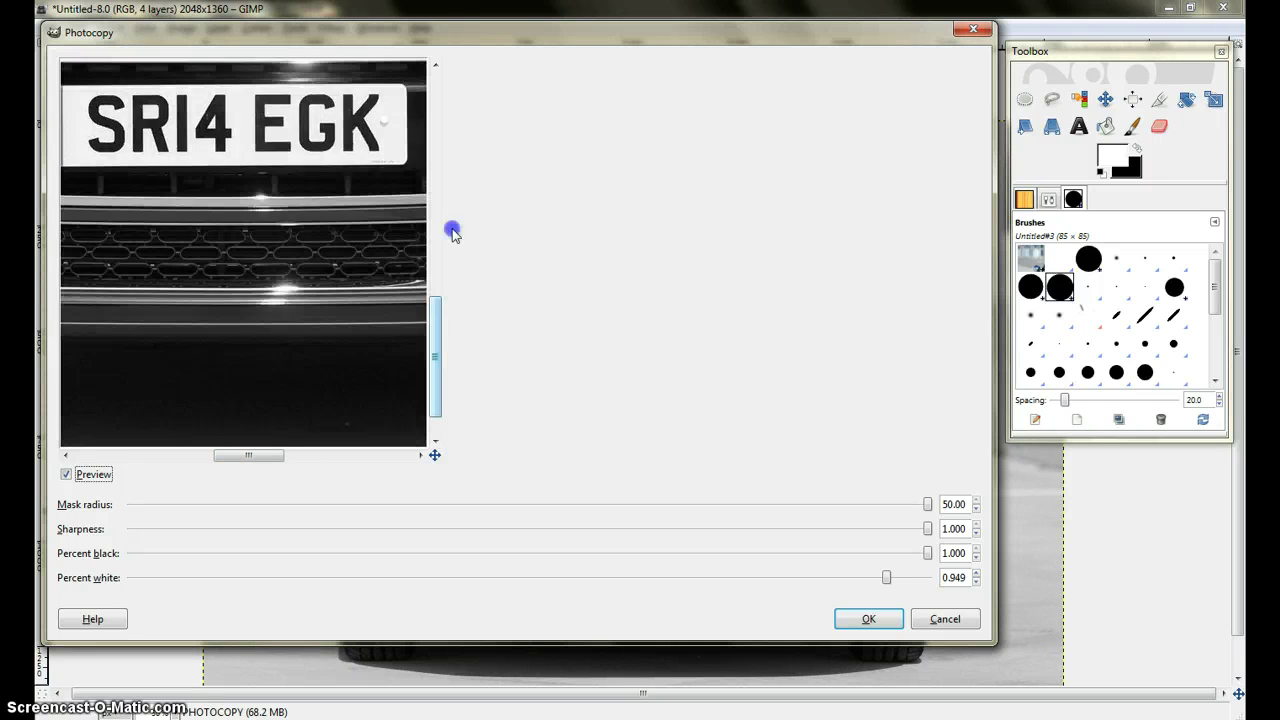
{"action": "left_click_drag", "start_coordinate": [451, 197], "coordinate": [453, 158]}
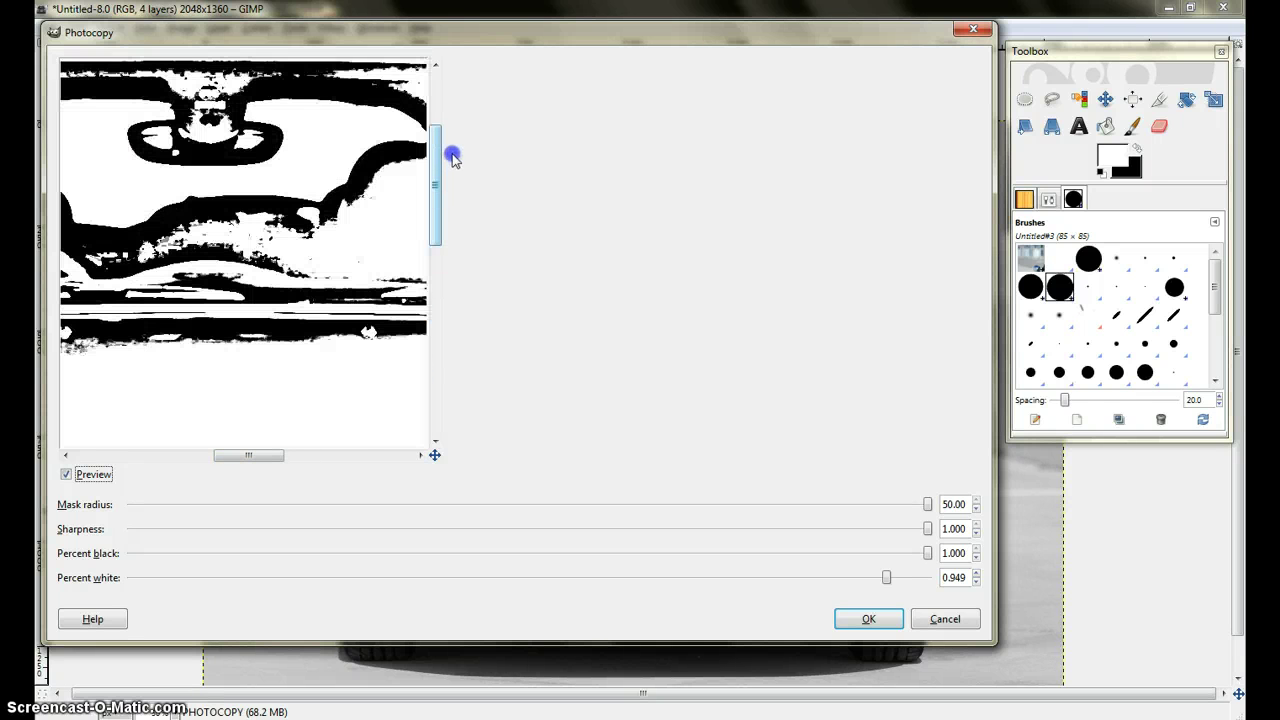
{"action": "left_click_drag", "start_coordinate": [249, 451], "coordinate": [140, 455]}
{"action": "left_click_drag", "start_coordinate": [436, 214], "coordinate": [437, 358]}
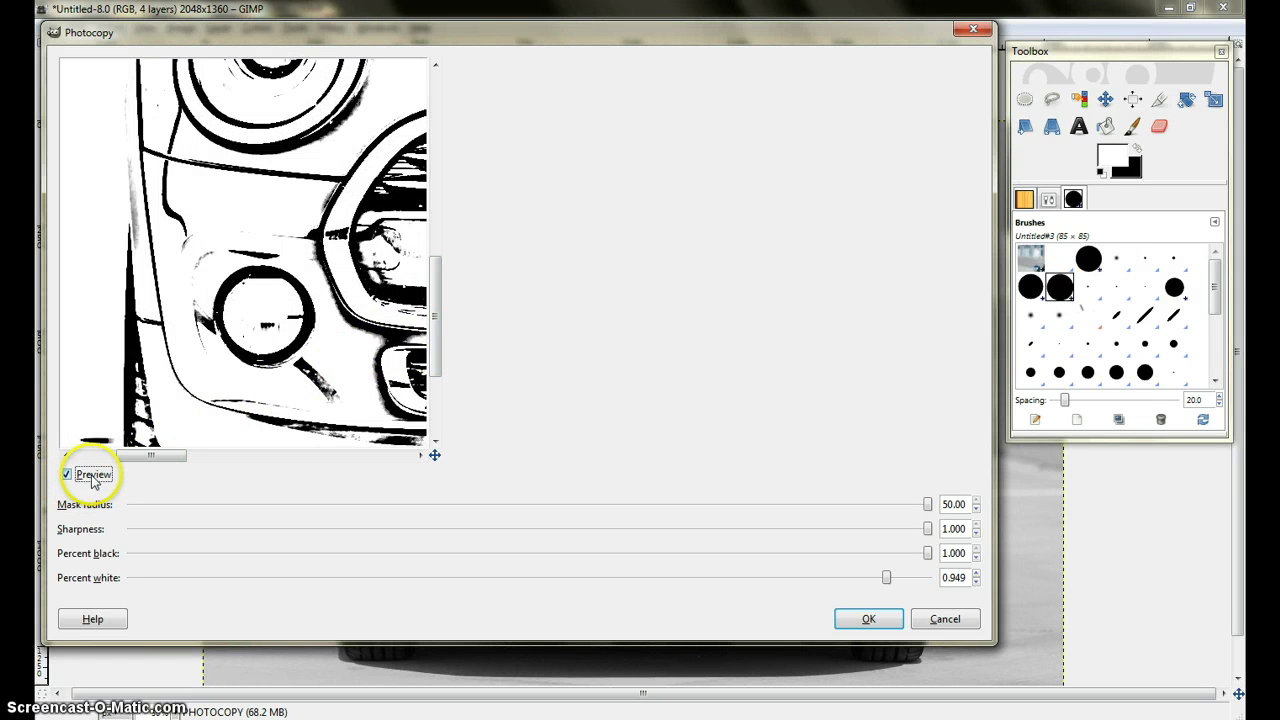
{"action": "left_click", "coordinate": [66, 475]}
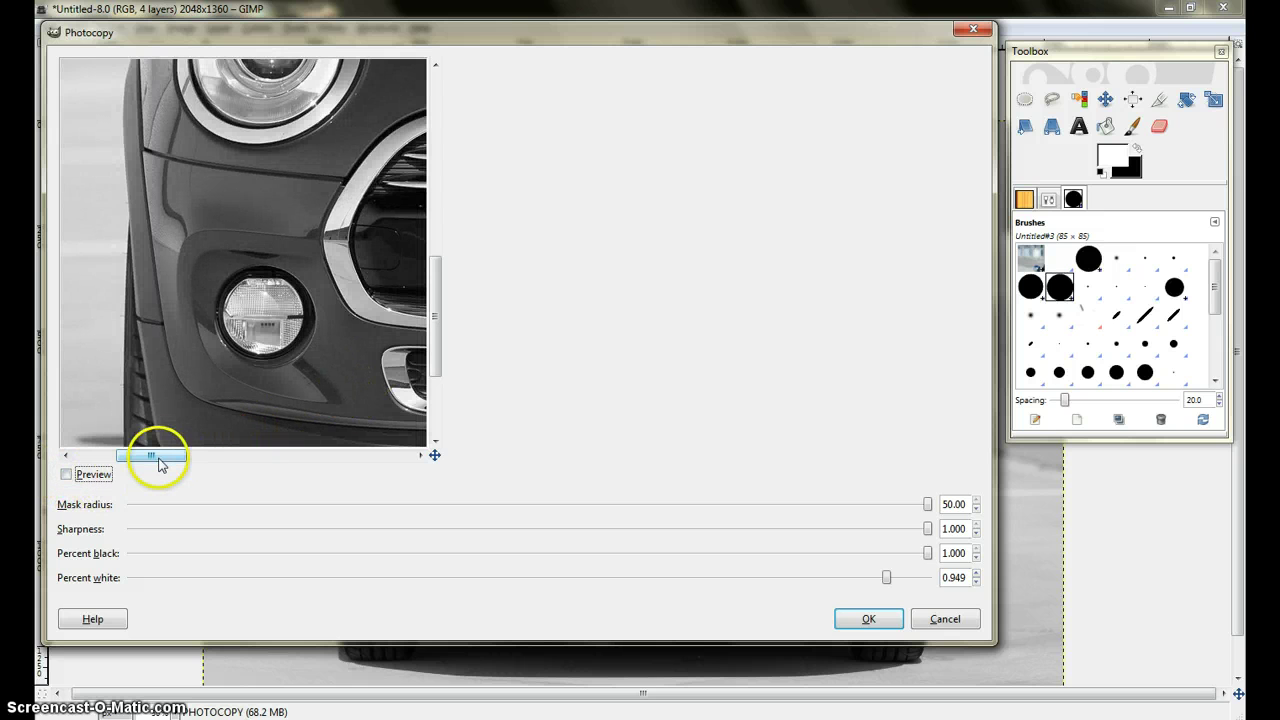
{"action": "left_click_drag", "start_coordinate": [167, 458], "coordinate": [214, 455]}
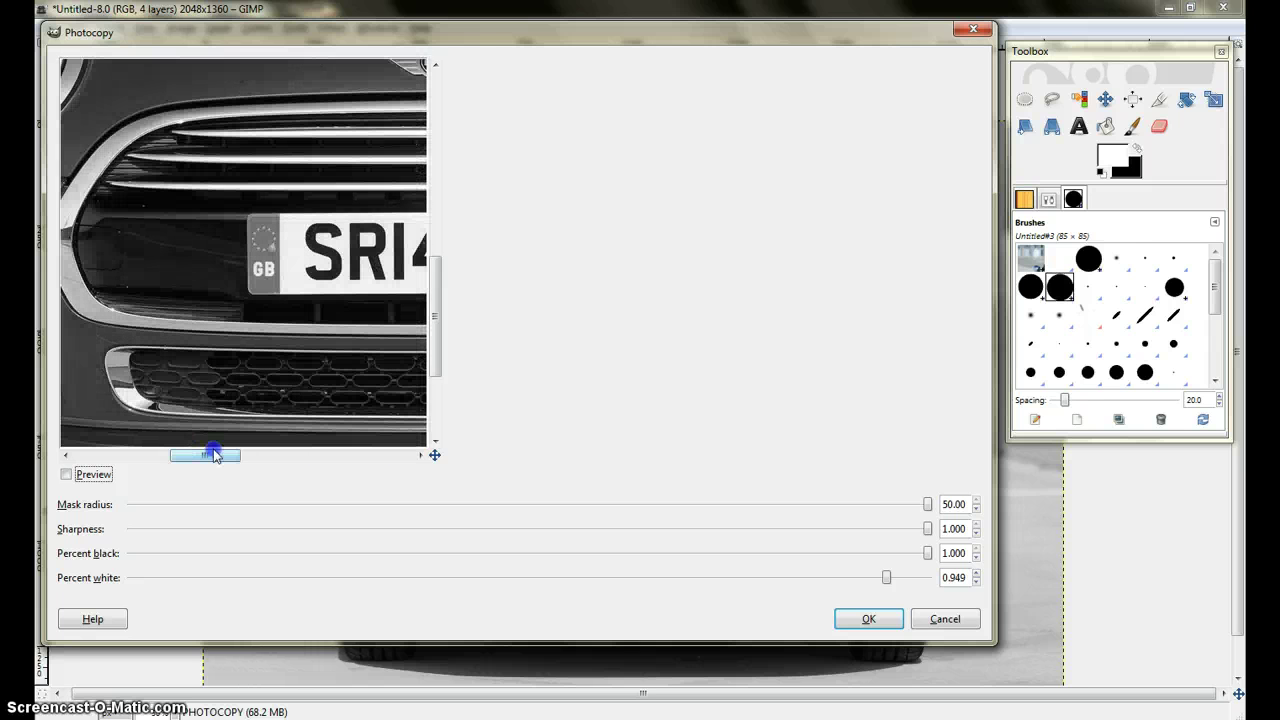
{"action": "left_click", "coordinate": [67, 475]}
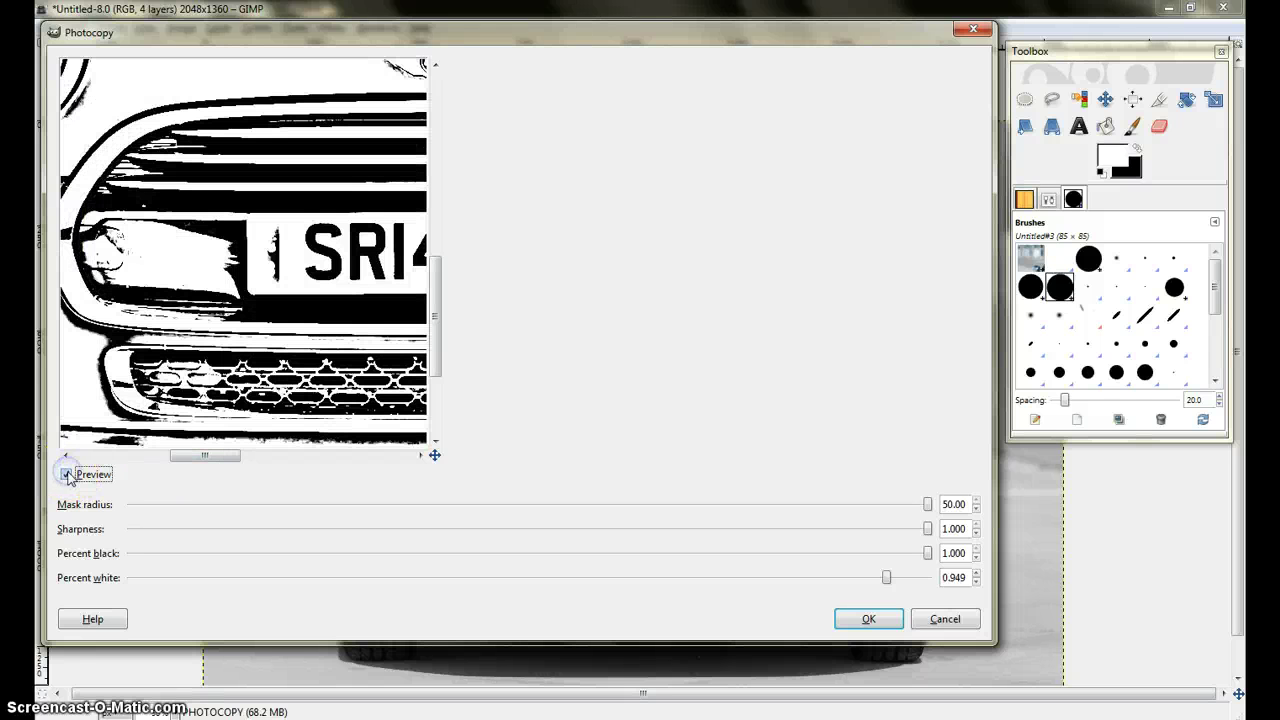
- Try a mask radius of 3.00 on the headlight and tyre area, and return the mask radius to 50.00
{"action": "left_click", "coordinate": [930, 505]}
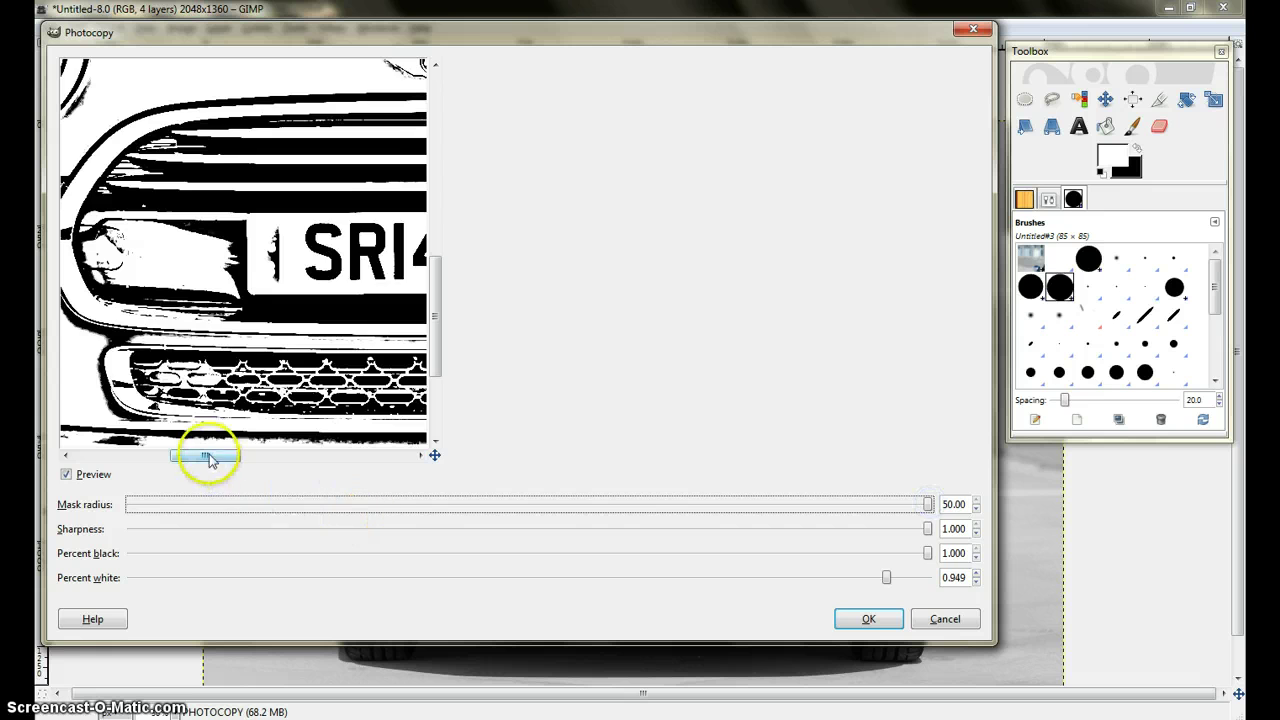
{"action": "left_click_drag", "start_coordinate": [170, 457], "coordinate": [134, 449]}
{"action": "left_click", "coordinate": [935, 506]}
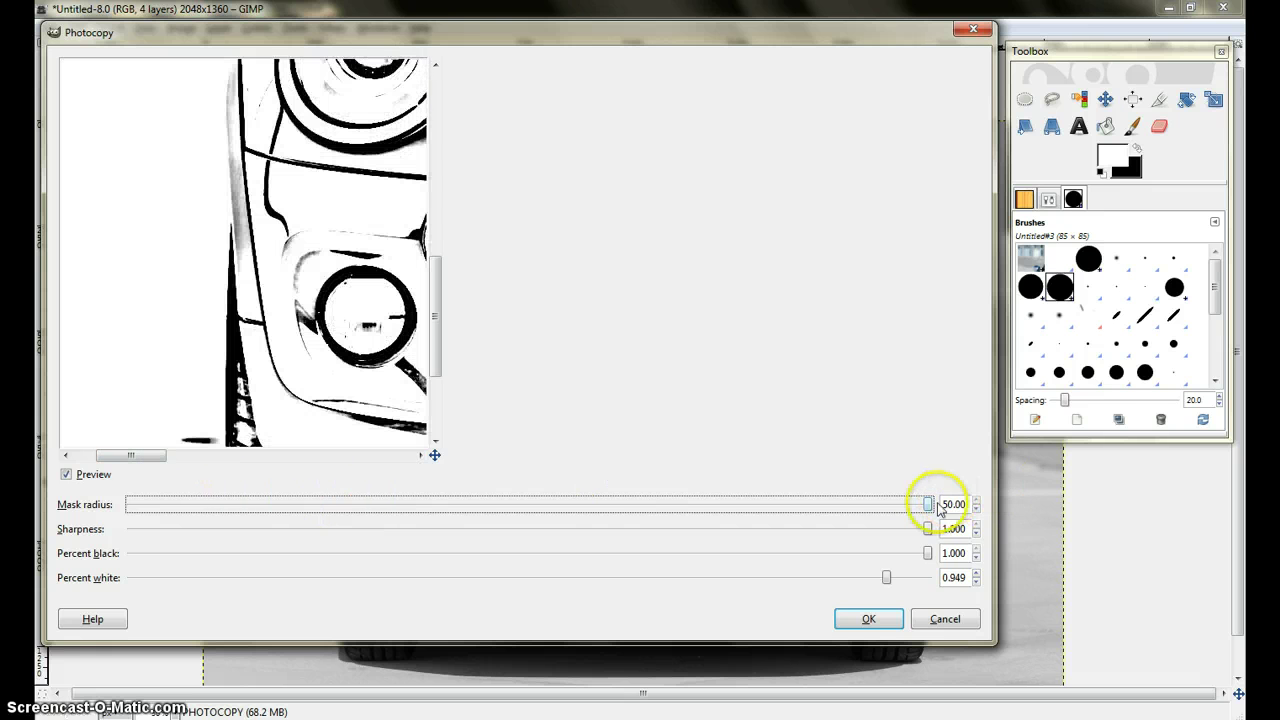
{"action": "left_click_drag", "start_coordinate": [929, 509], "coordinate": [714, 512]}
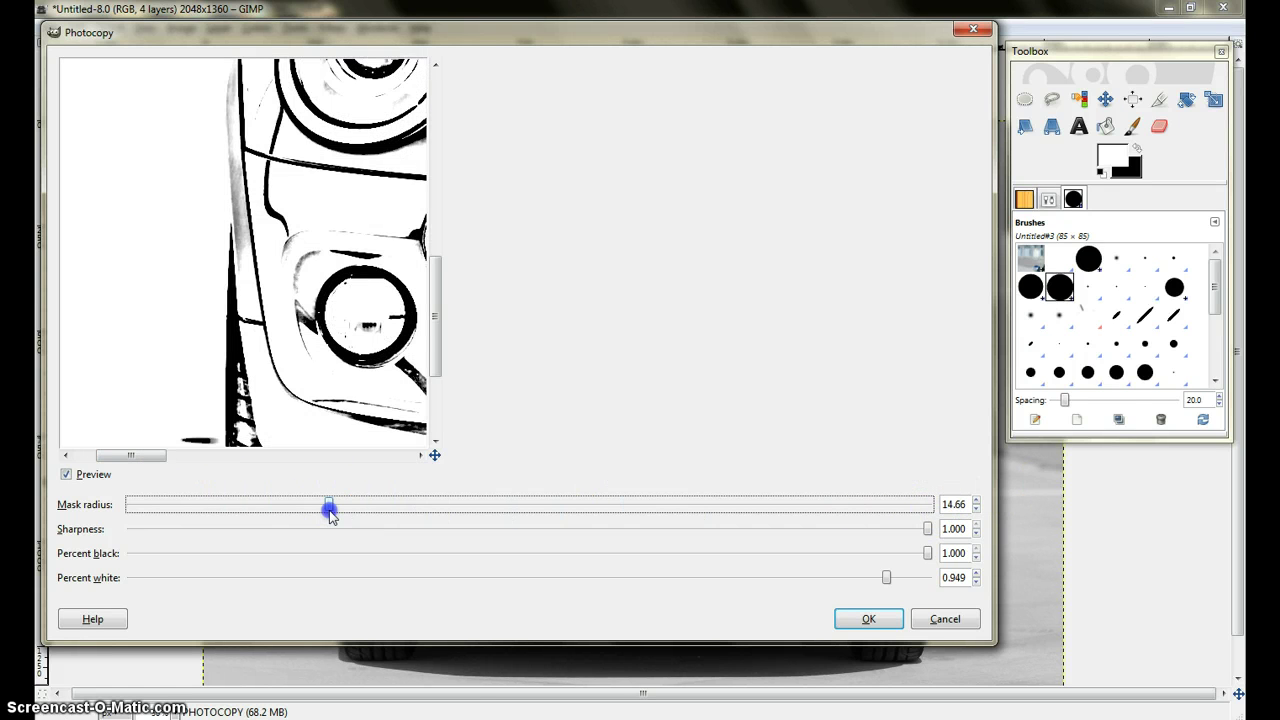
{"action": "left_click_drag", "start_coordinate": [330, 512], "coordinate": [320, 512]}
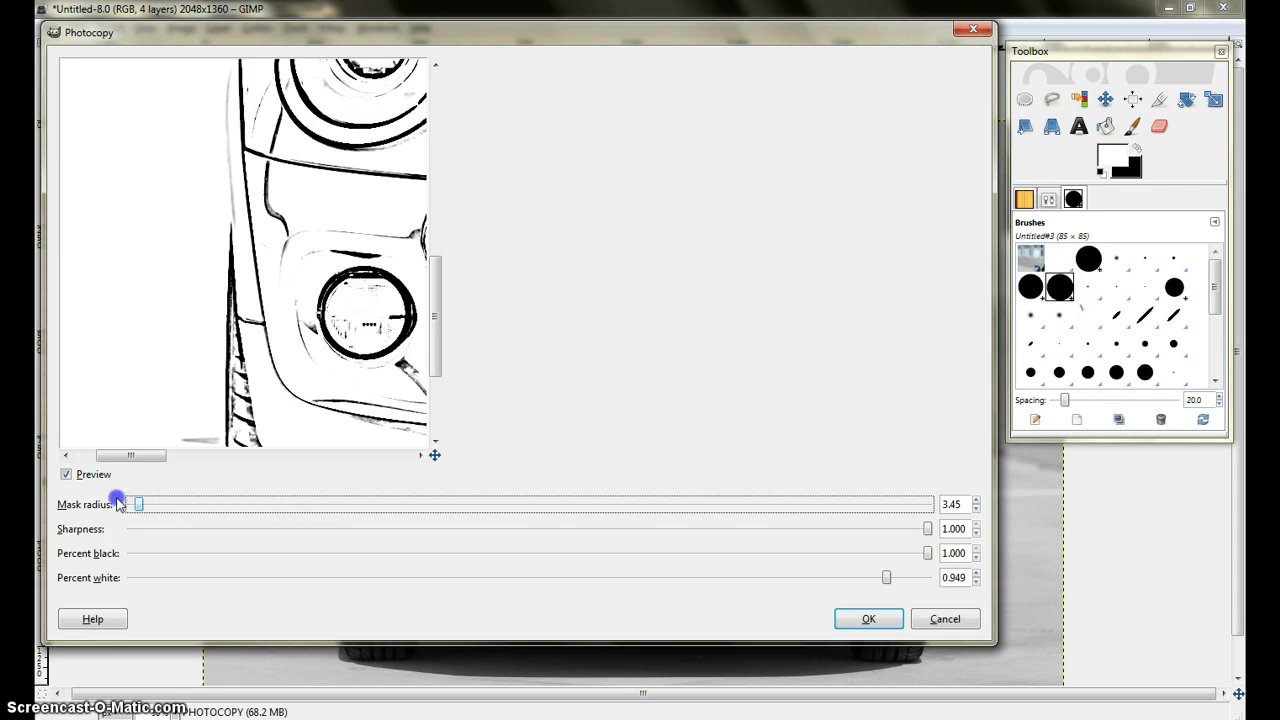
{"action": "left_click_drag", "start_coordinate": [118, 503], "coordinate": [112, 503]}
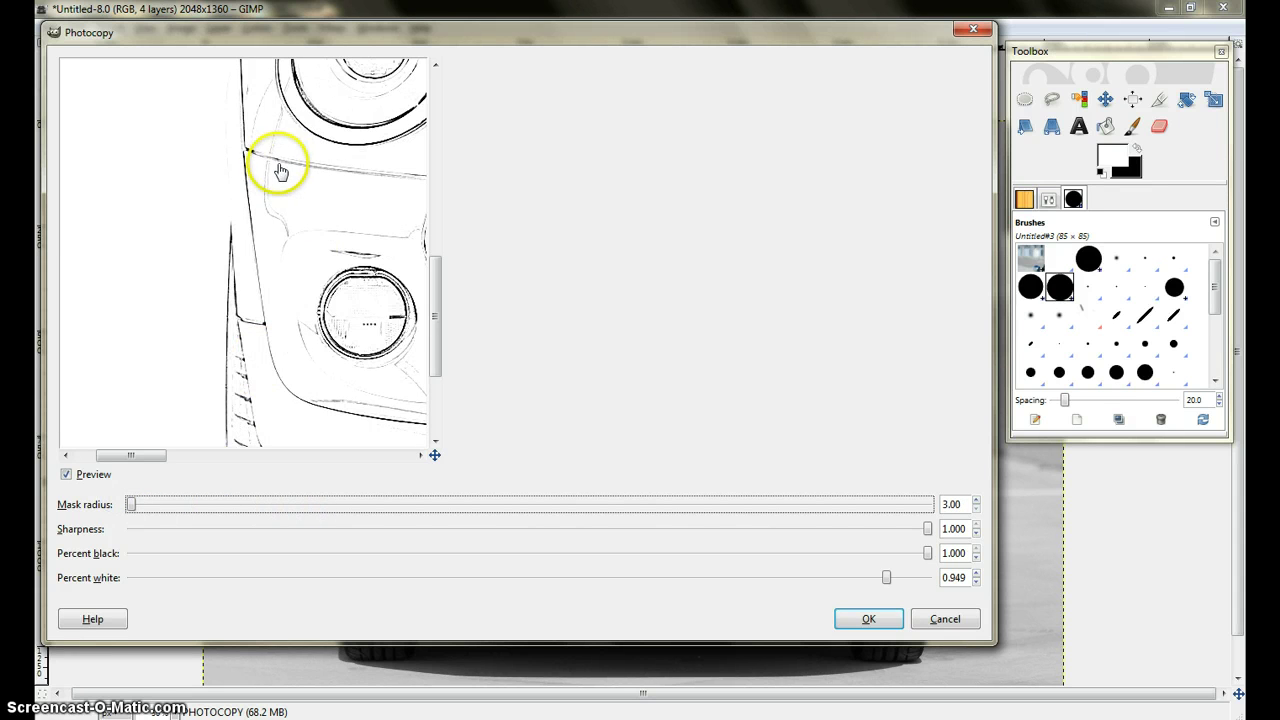
{"action": "left_click_drag", "start_coordinate": [434, 342], "coordinate": [438, 397]}
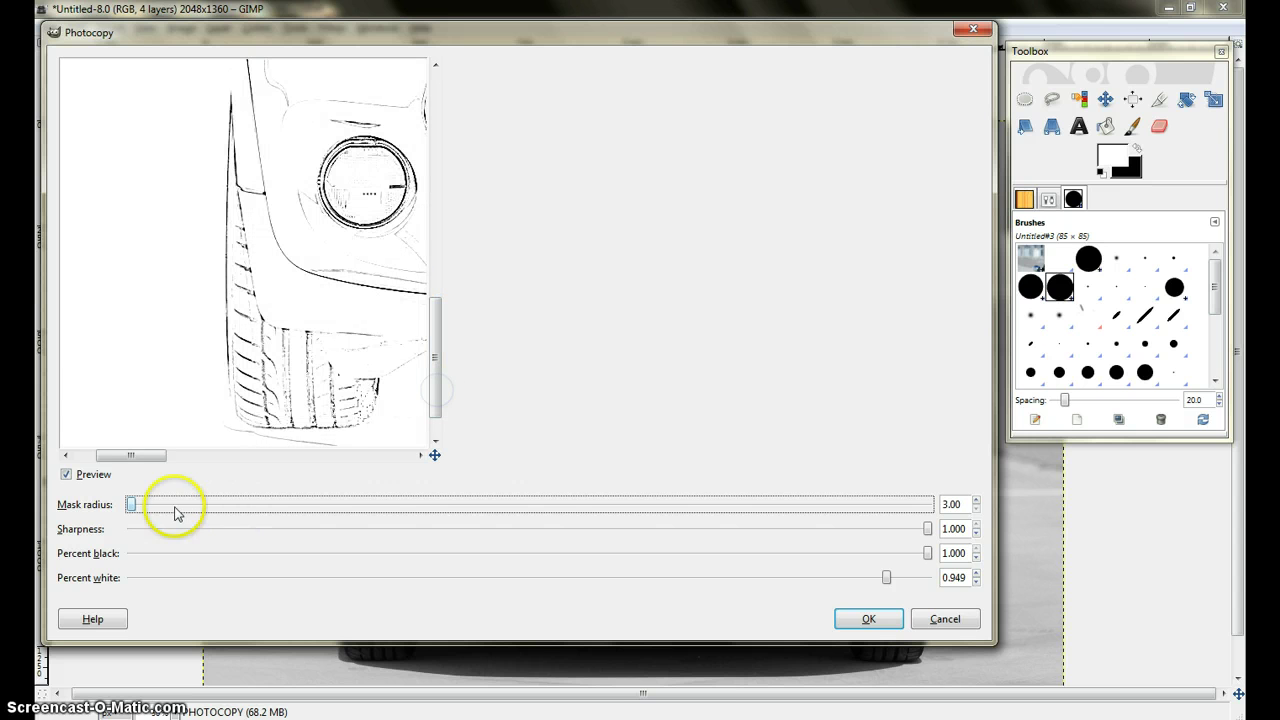
{"action": "left_click_drag", "start_coordinate": [133, 508], "coordinate": [222, 511]}
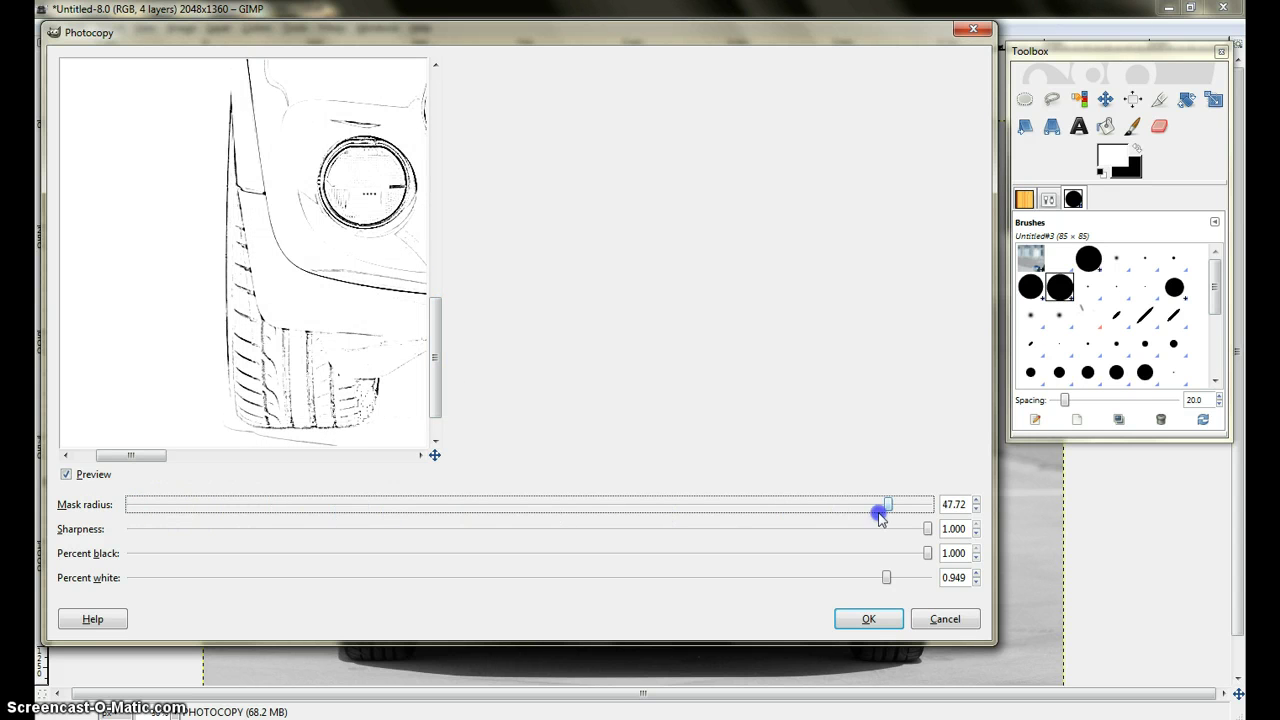
{"action": "left_click_drag", "start_coordinate": [986, 512], "coordinate": [1031, 515]}
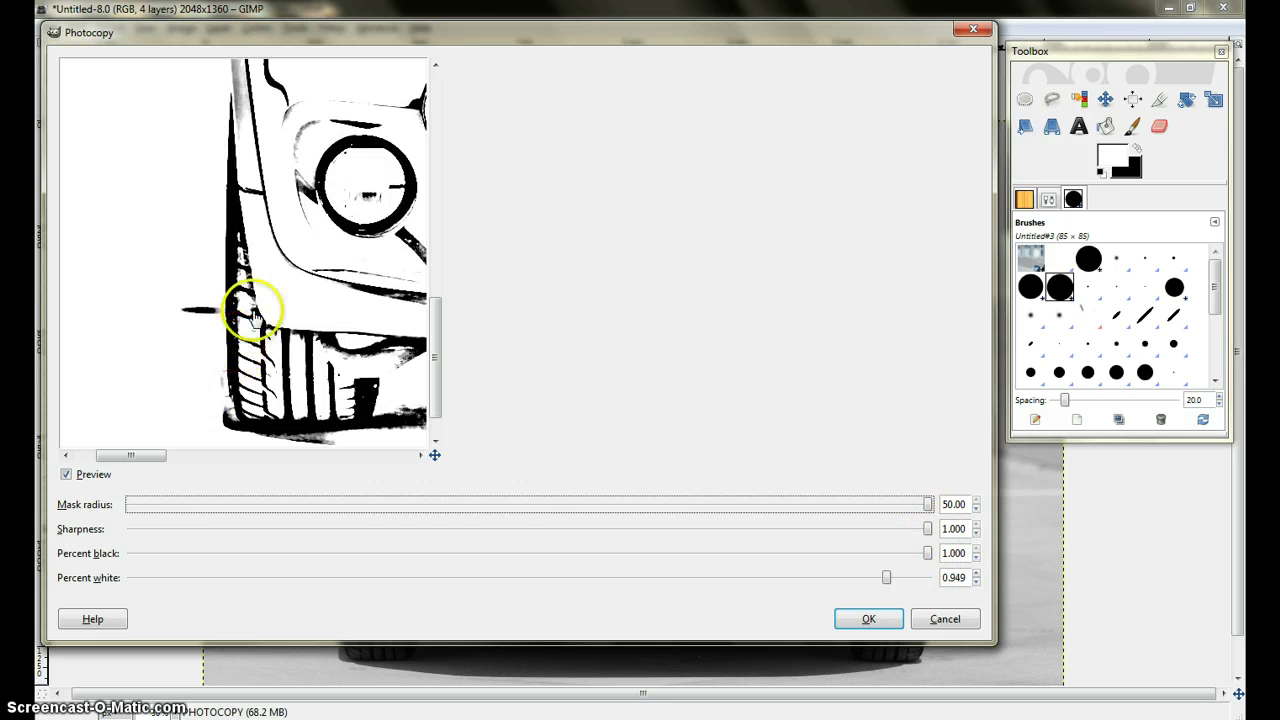
- Try very low percent white values in the Photocopy filter, and bring the percent white up to 0.924
{"action": "left_click", "coordinate": [928, 530]}
{"action": "left_click", "coordinate": [886, 578]}
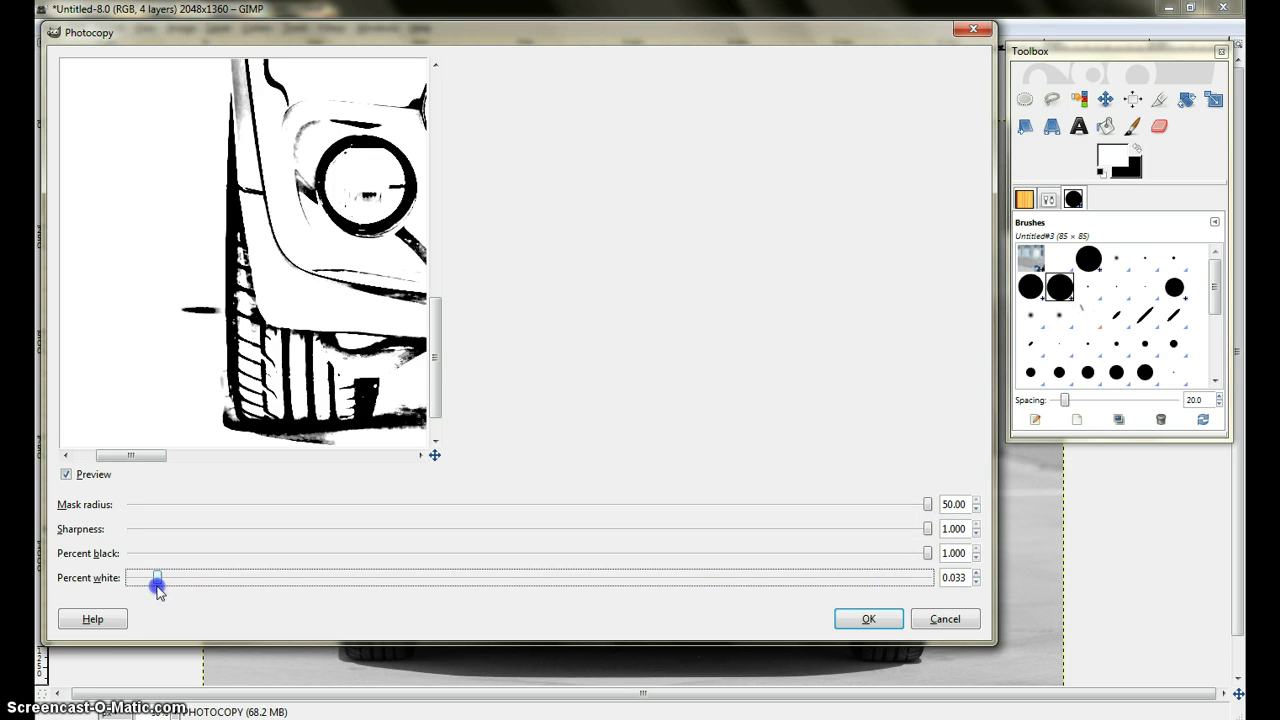
{"action": "left_click_drag", "start_coordinate": [157, 588], "coordinate": [326, 591]}
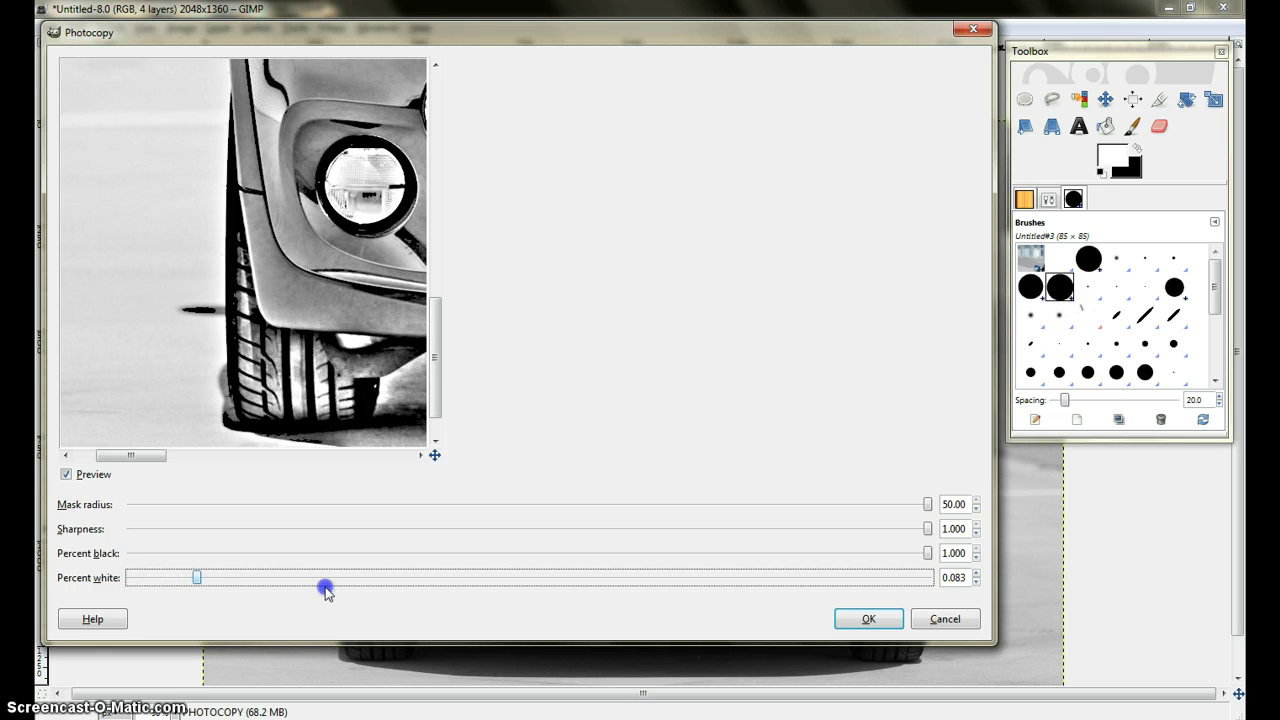
{"action": "left_click_drag", "start_coordinate": [909, 590], "coordinate": [846, 592]}
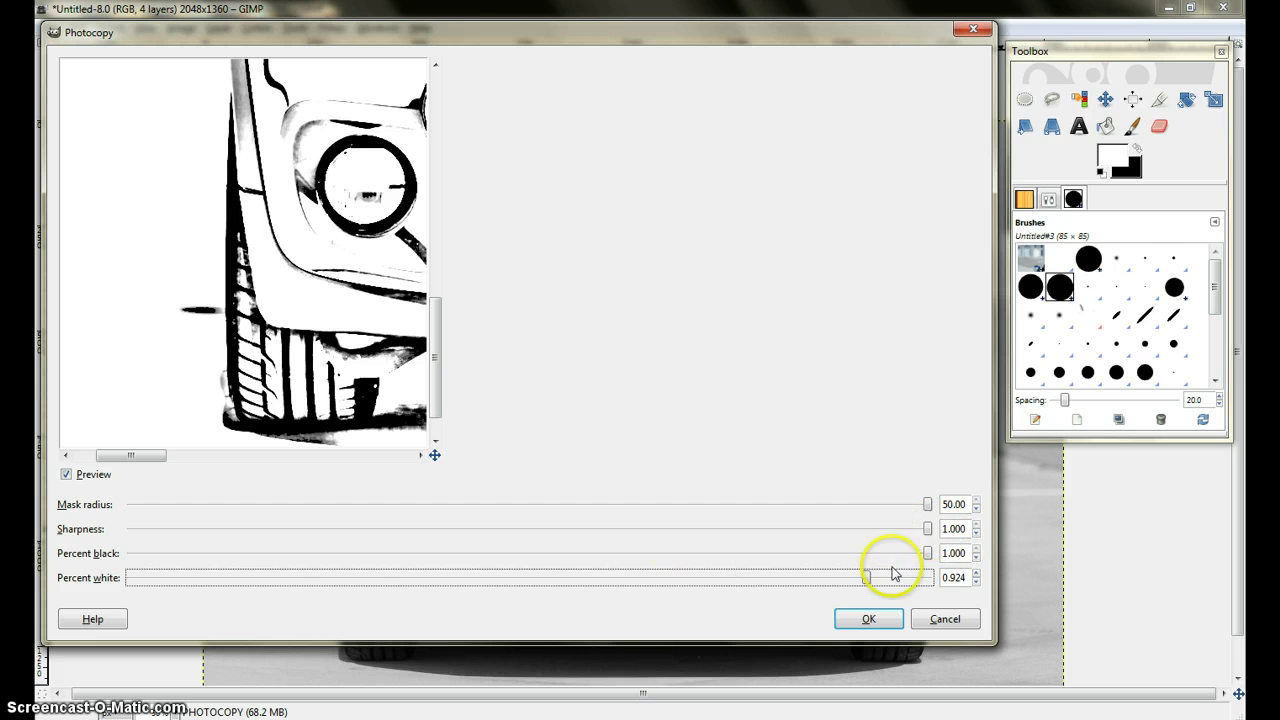
{"action": "left_click", "coordinate": [928, 555]}
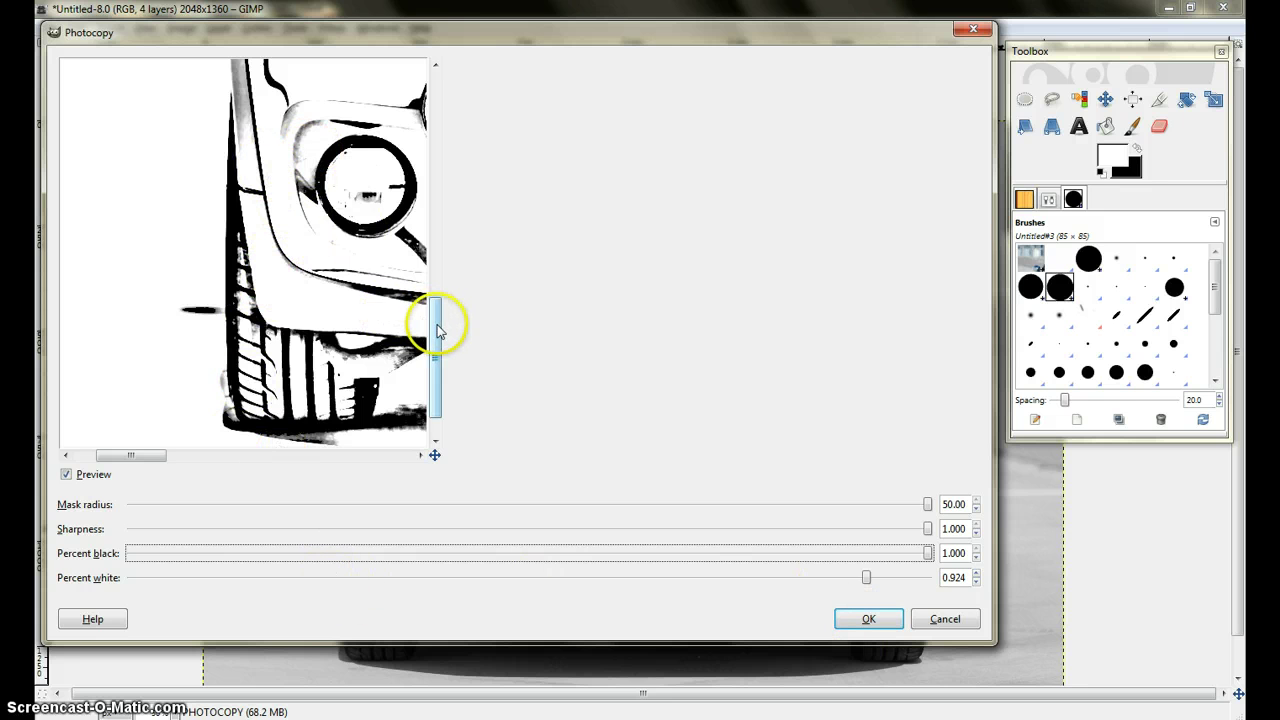
- Set the percent white to 0.959 and apply the Photocopy filter to the PHOTOCOPY layer
{"action": "left_click_drag", "start_coordinate": [437, 332], "coordinate": [437, 281]}
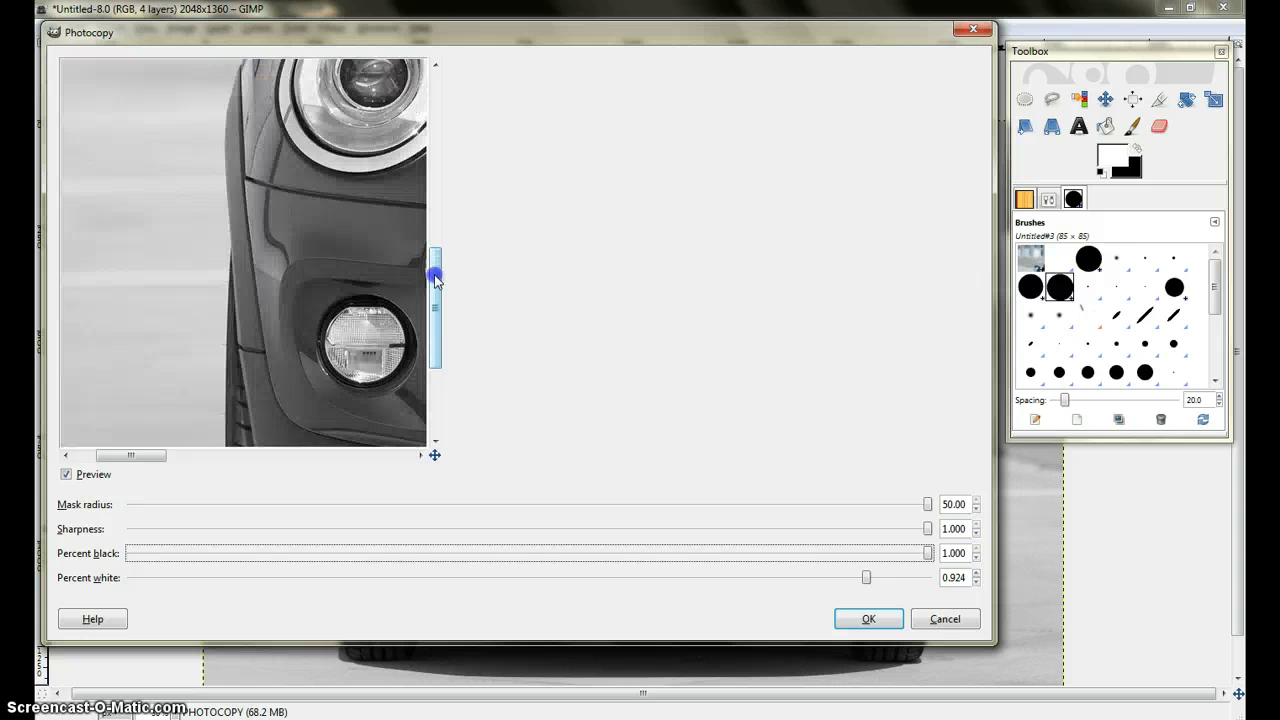
{"action": "left_click", "coordinate": [865, 580]}
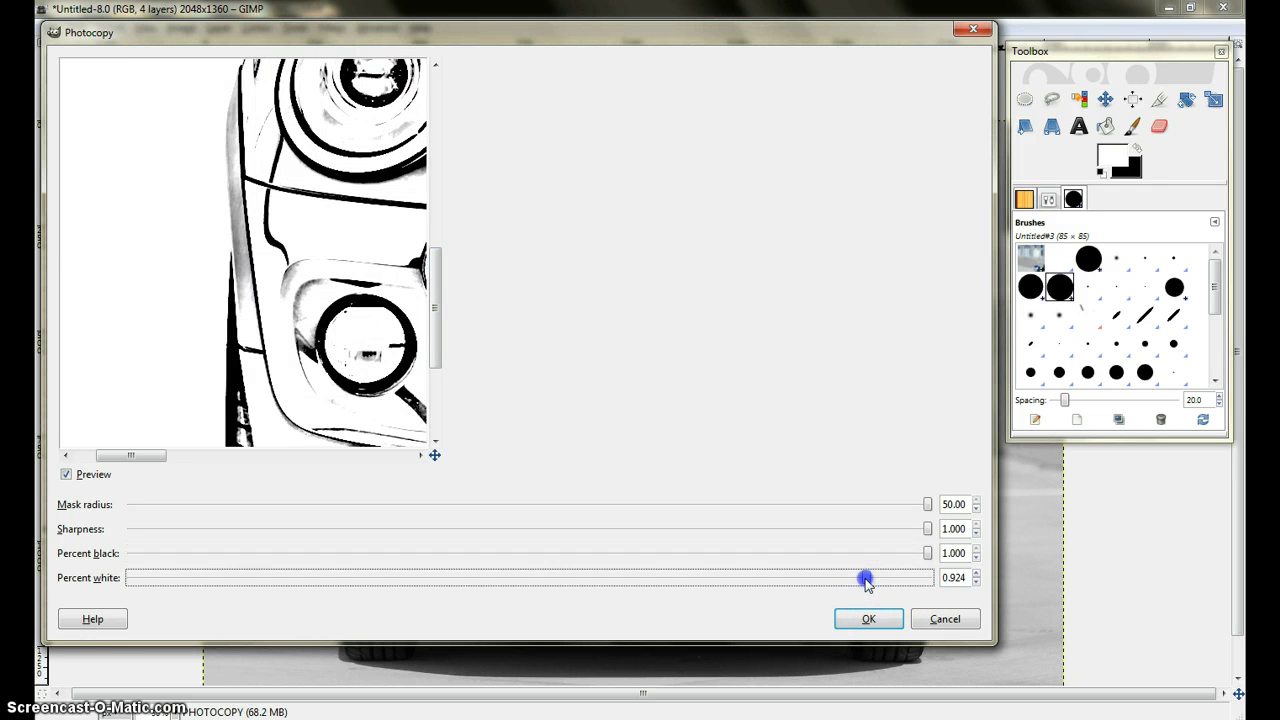
{"action": "left_click_drag", "start_coordinate": [795, 580], "coordinate": [893, 580]}
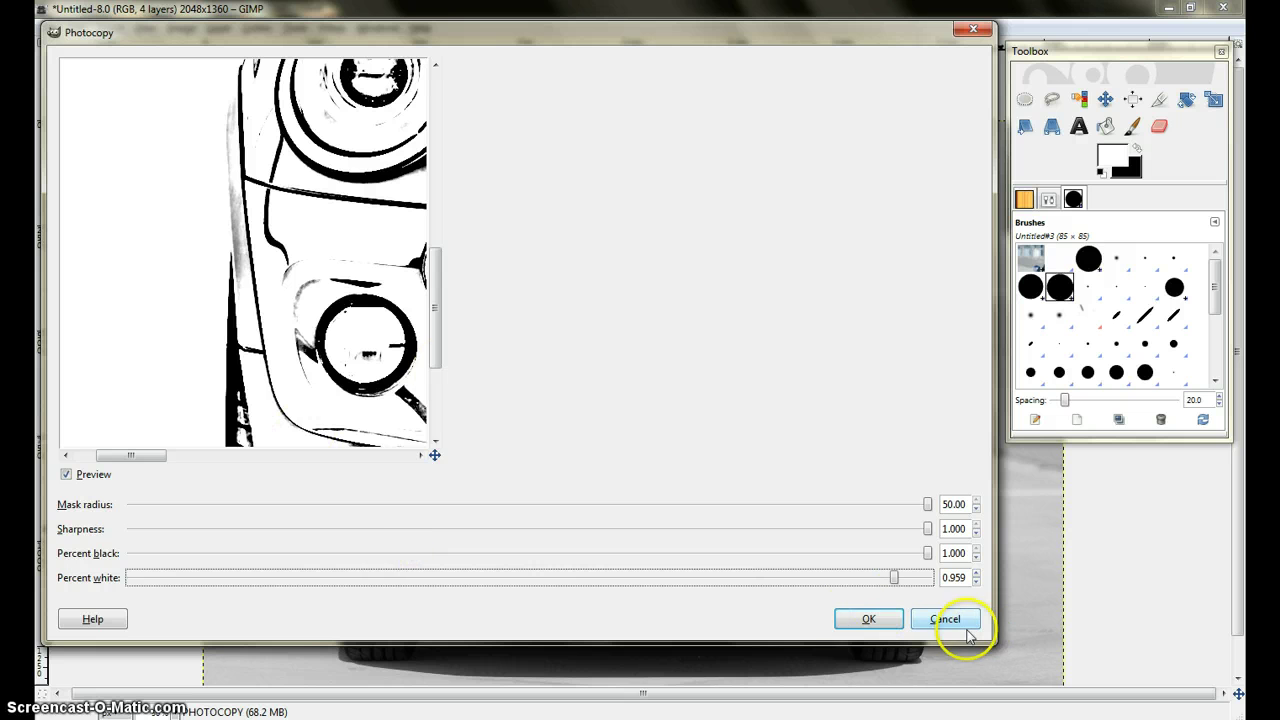
{"action": "left_click", "coordinate": [870, 630]}
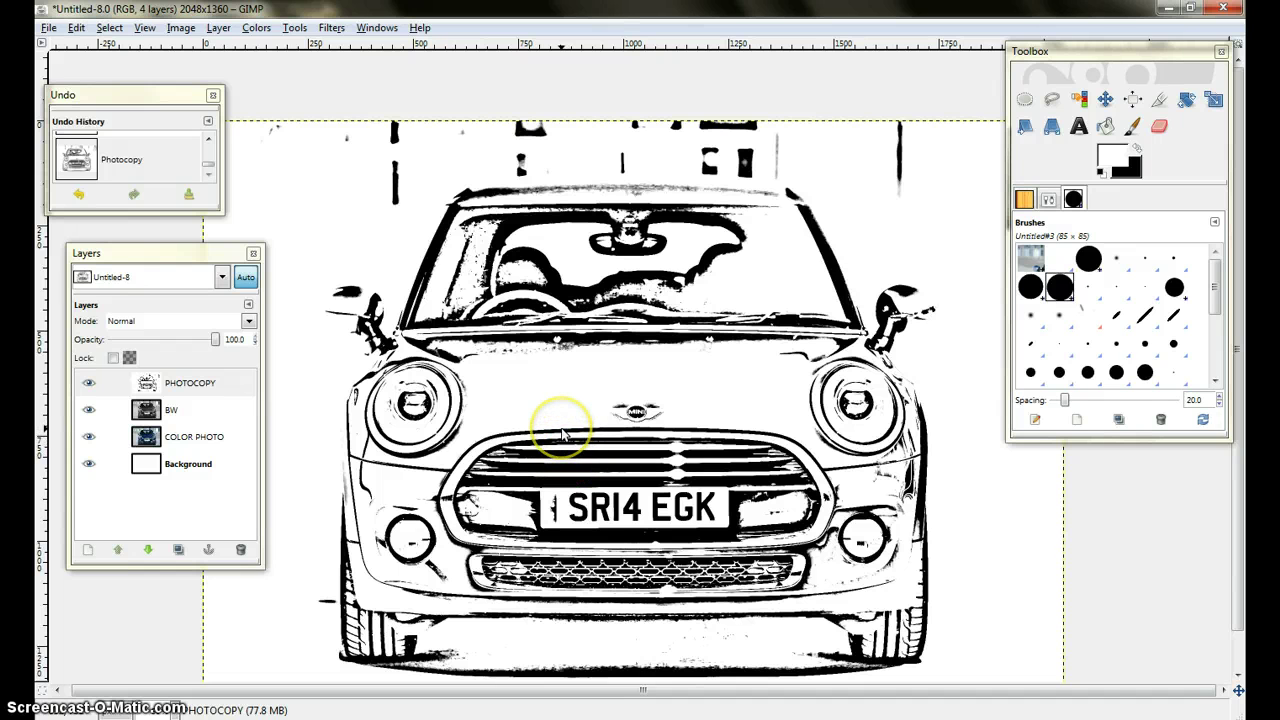
- Zoom in on the hood around the MINI badge and set up the Paintbrush with the Circle (19) brush at a spacing of 1.0
{"action": "scroll", "coordinate": [563, 434], "scroll_direction": "down", "scroll_amount": 2}
{"action": "scroll", "coordinate": [563, 434], "scroll_direction": "up", "scroll_amount": 5}
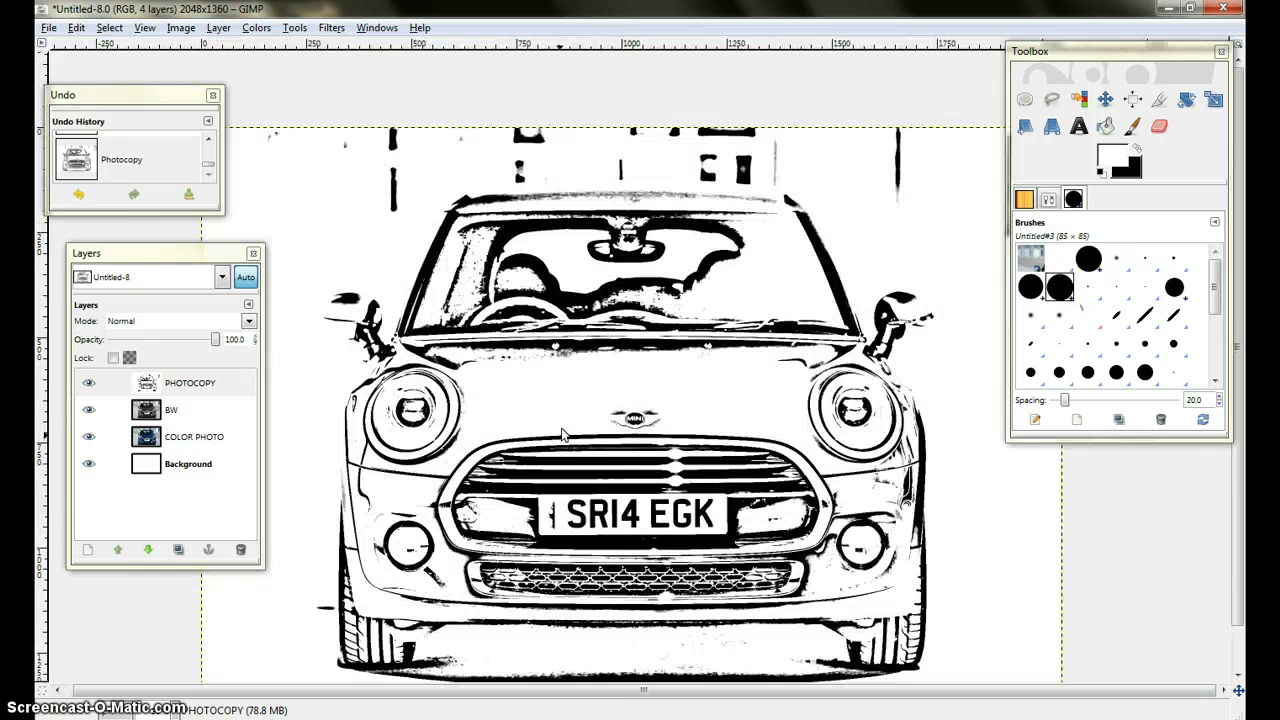
{"action": "scroll", "coordinate": [563, 434], "scroll_direction": "up", "scroll_amount": 3}
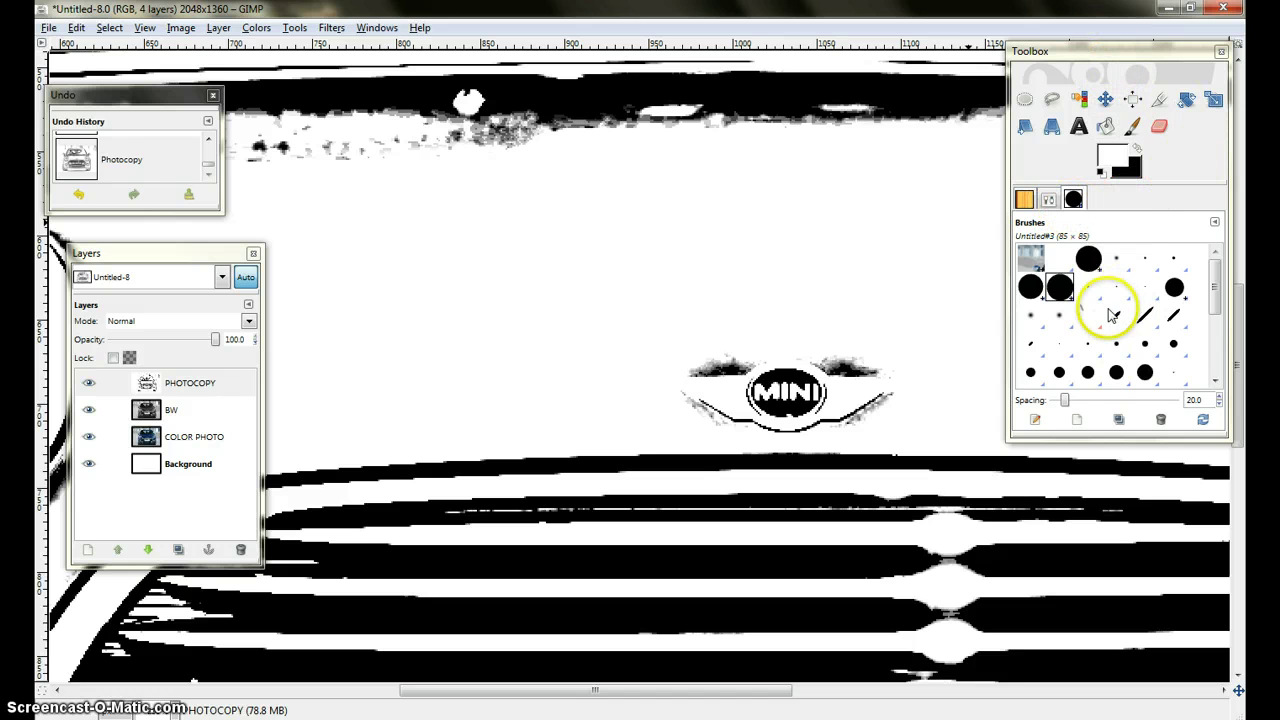
{"action": "left_click", "coordinate": [1145, 373]}
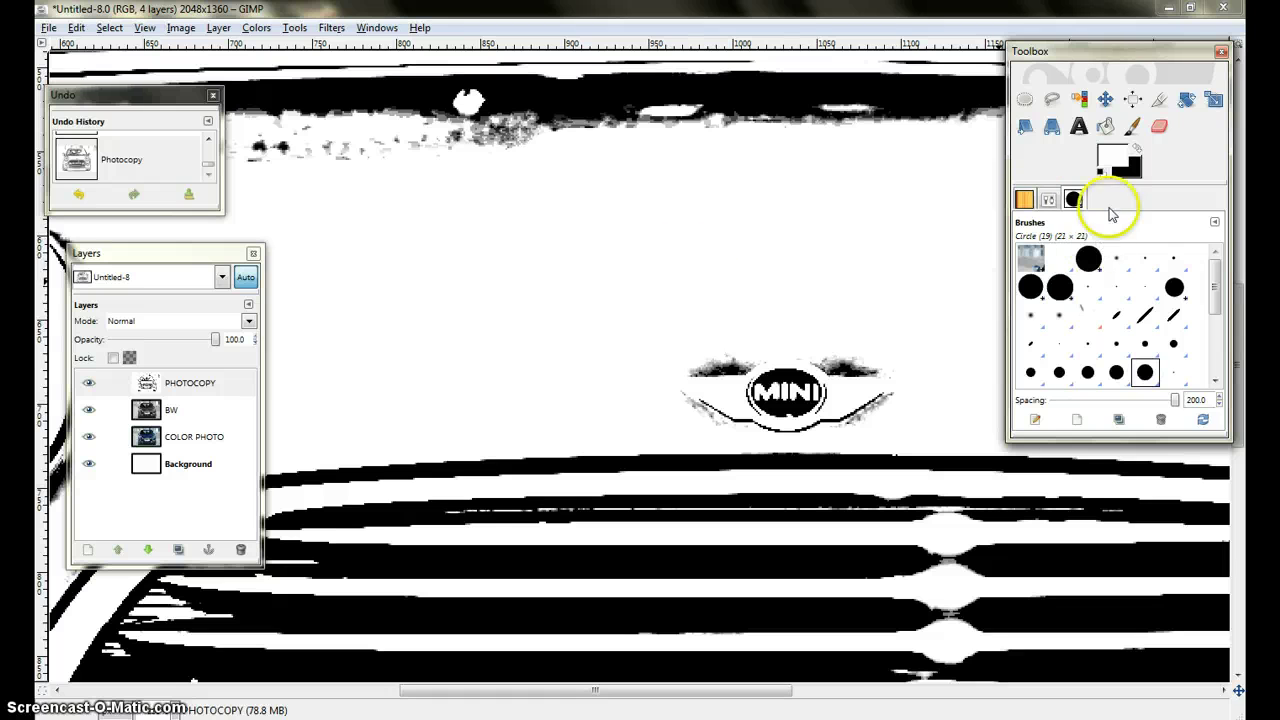
{"action": "left_click_drag", "start_coordinate": [1143, 50], "coordinate": [1069, 47]}
{"action": "left_click", "coordinate": [1064, 128]}
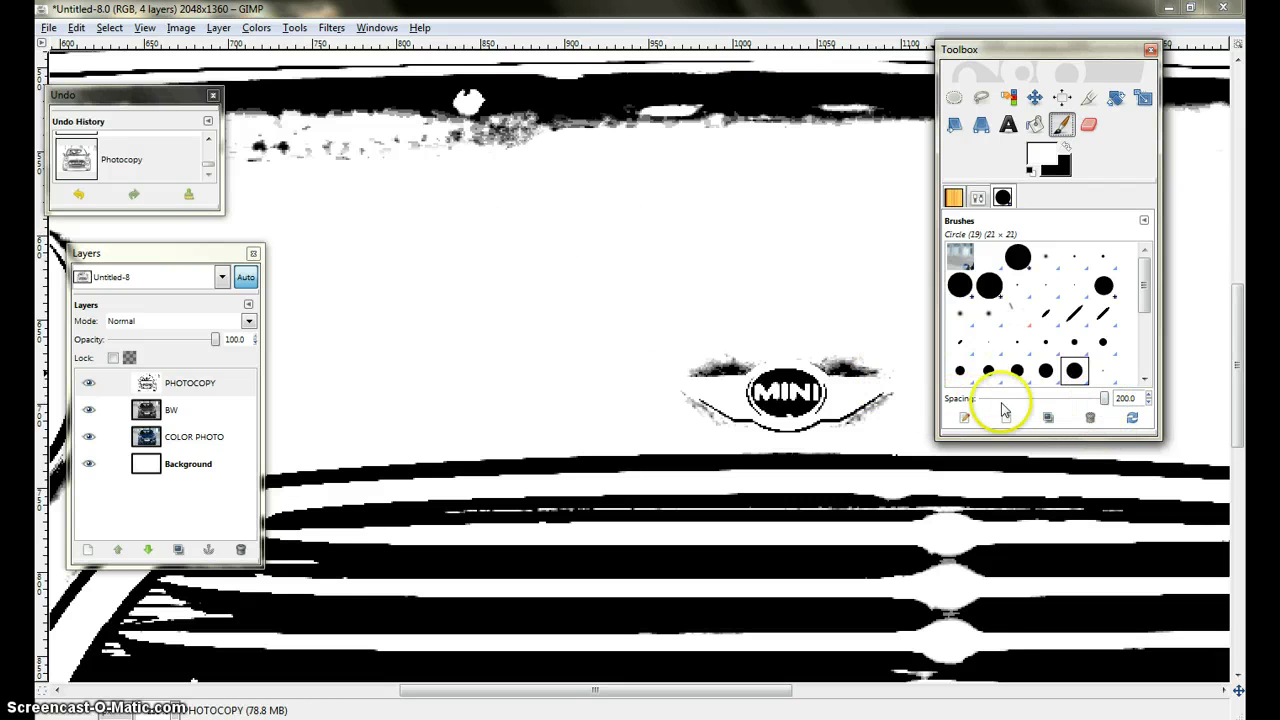
{"action": "left_click_drag", "start_coordinate": [1104, 404], "coordinate": [1100, 402]}
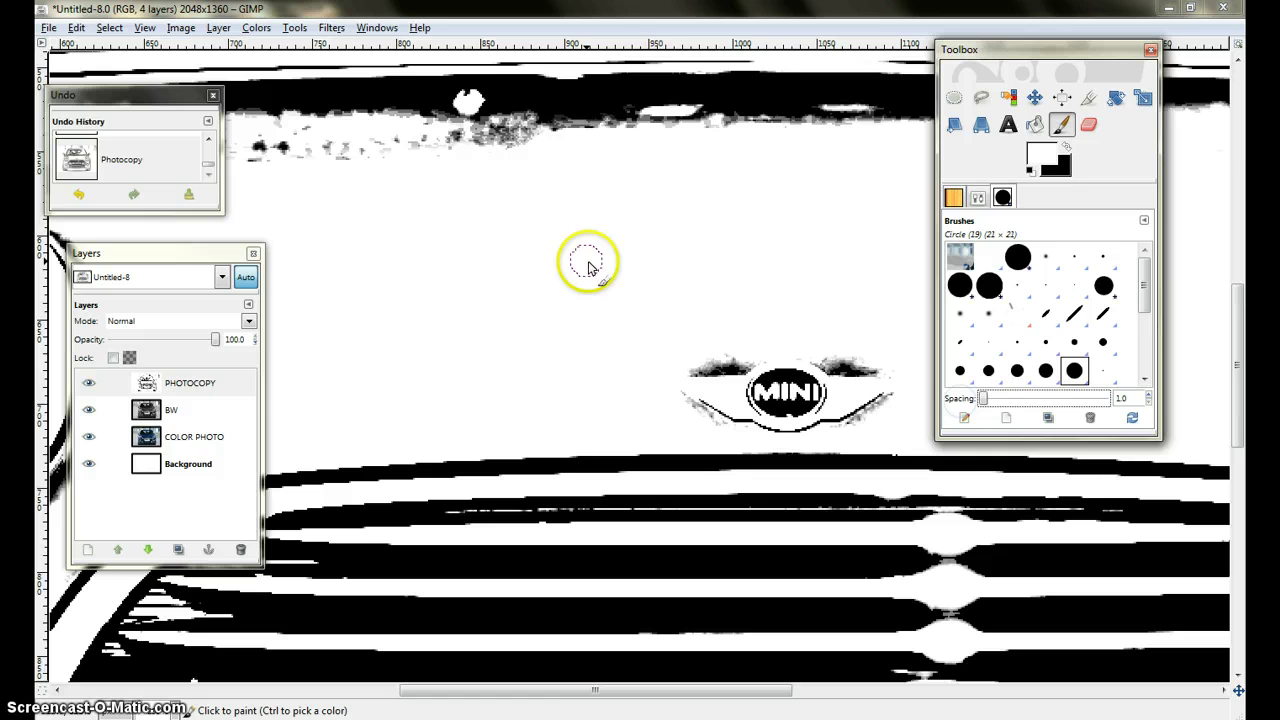
- Make black the foreground color and paint a solid horizontal stroke about 260 px long on the hood above the MINI badge
{"action": "left_click", "coordinate": [404, 234]}
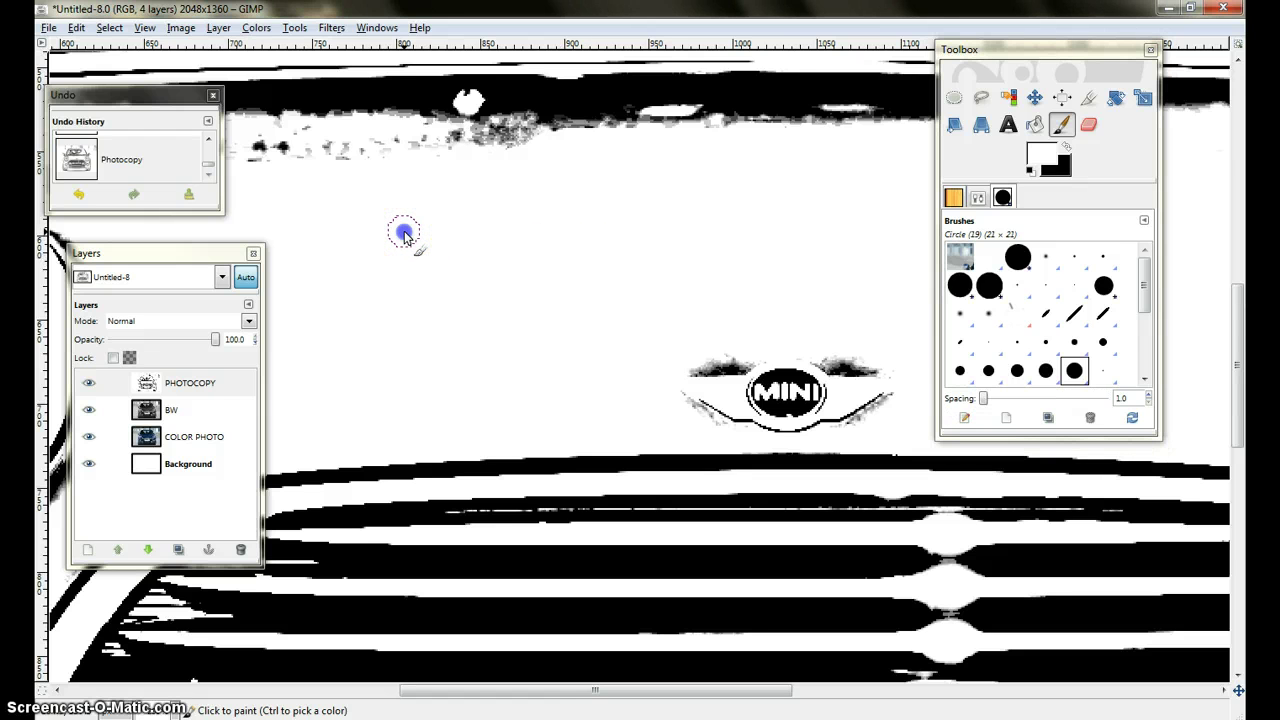
{"action": "left_click", "coordinate": [1066, 147]}
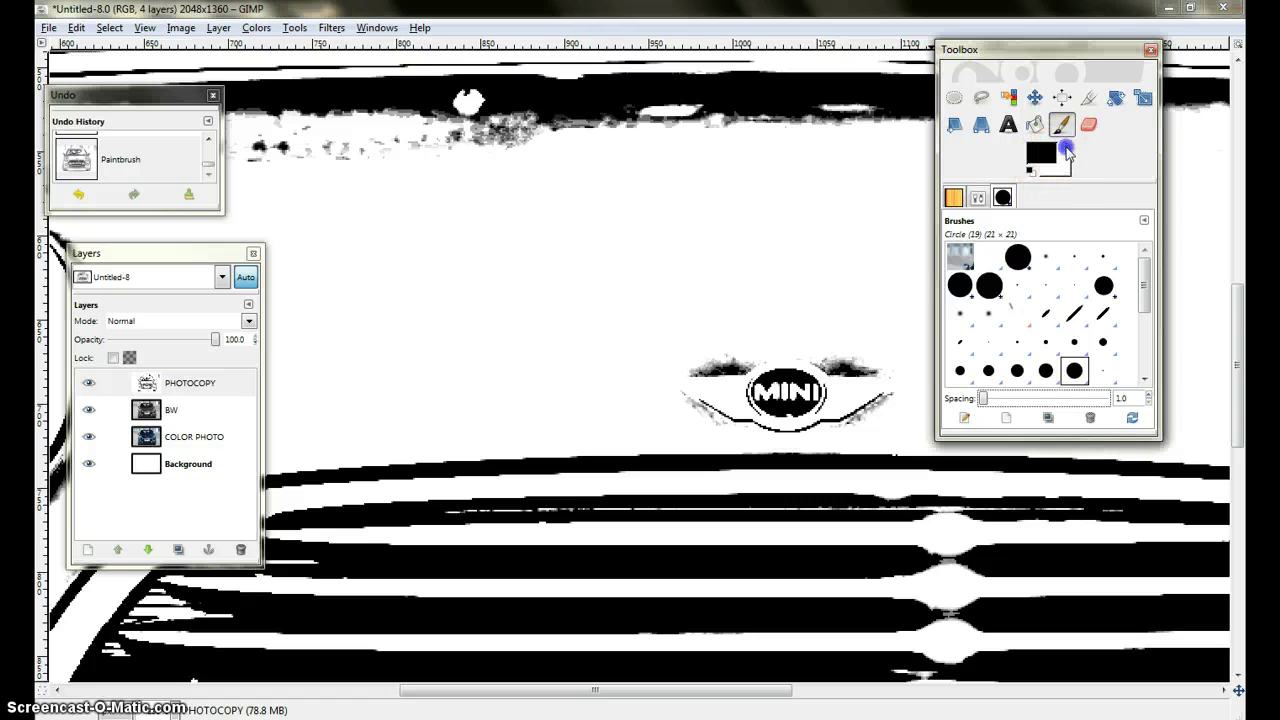
{"action": "left_click", "coordinate": [376, 241]}
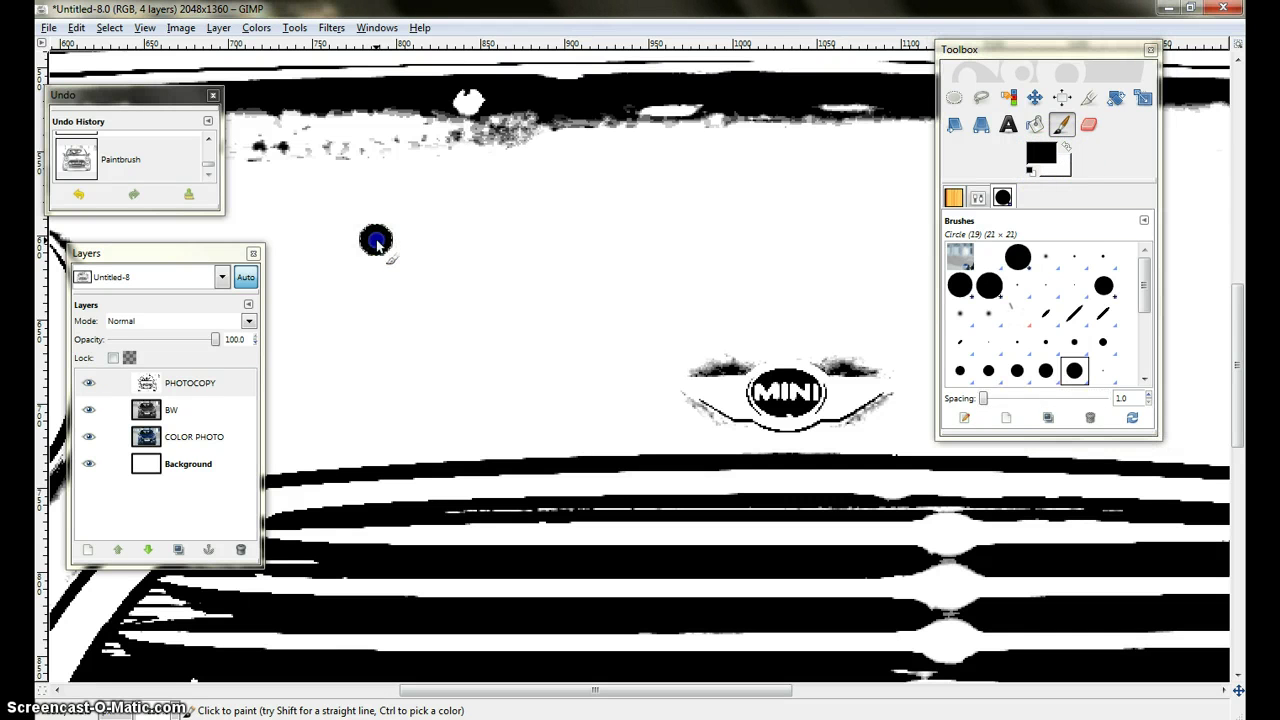
{"action": "left_click_drag", "start_coordinate": [393, 243], "coordinate": [786, 238]}
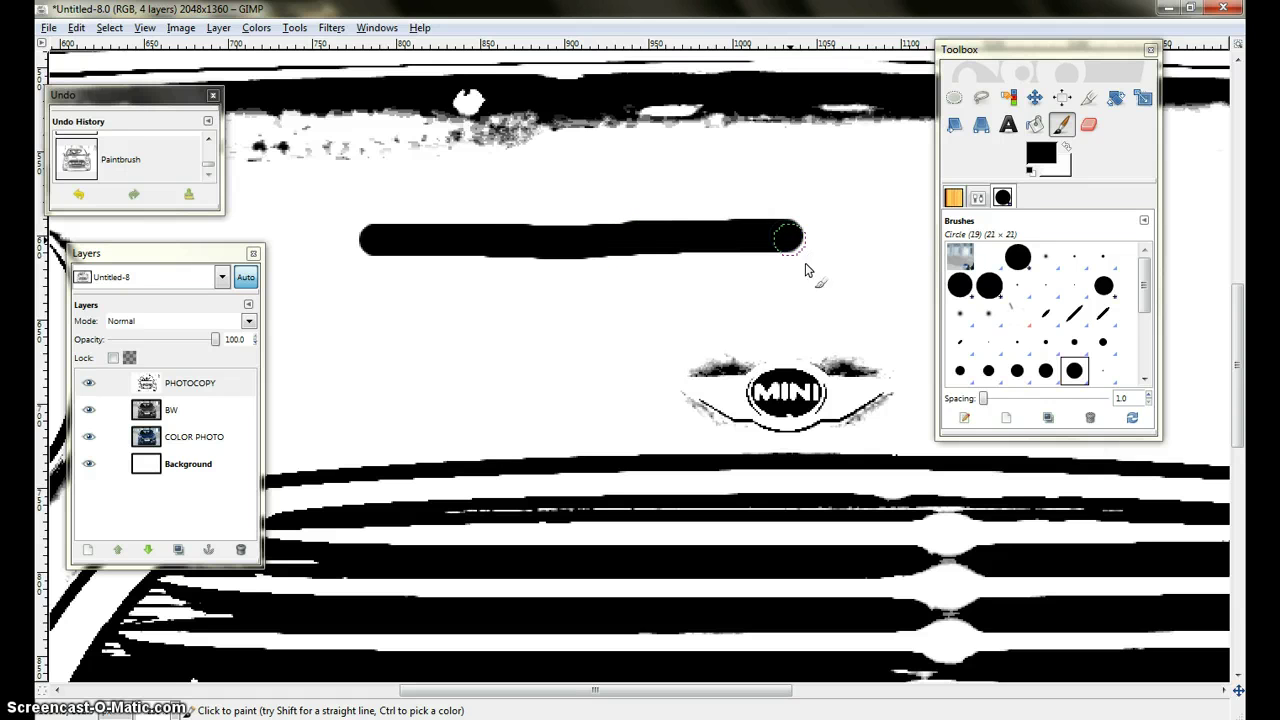
- Set the brush spacing to 100.5 and paint a row of separate dots about 170 px long below the solid stroke
{"action": "left_click", "coordinate": [1000, 399]}
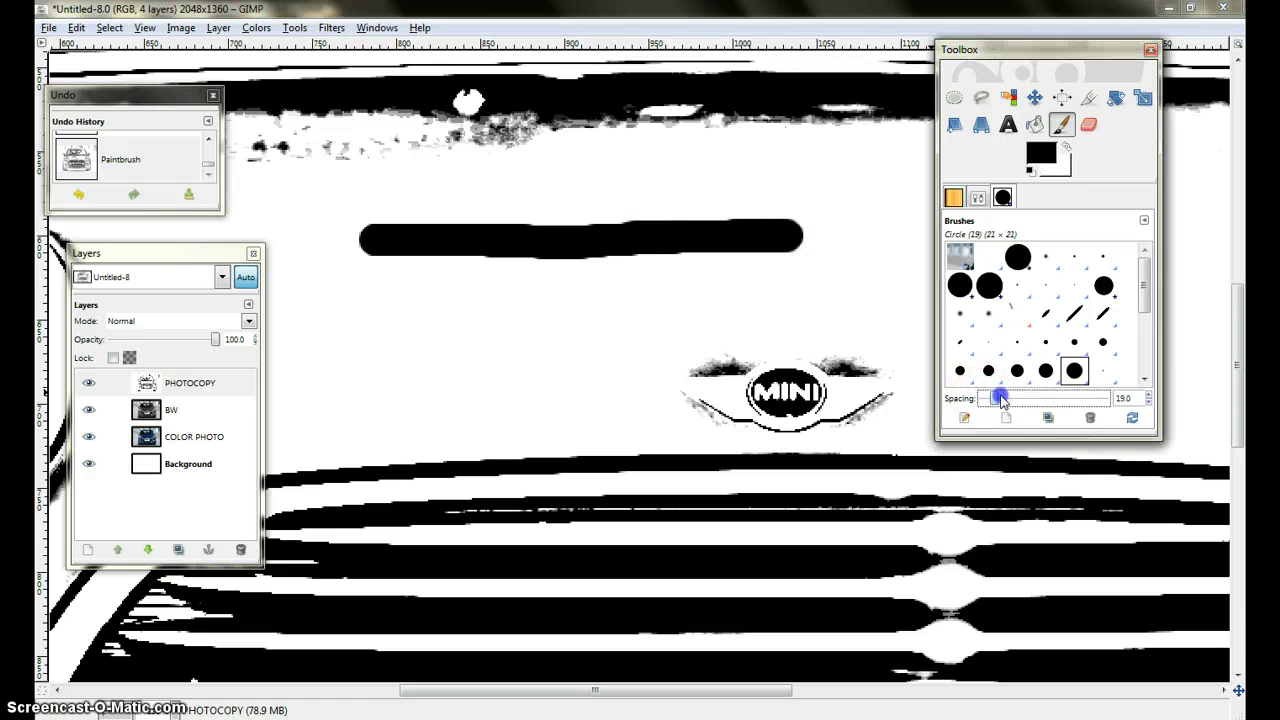
{"action": "left_click_drag", "start_coordinate": [1046, 400], "coordinate": [1050, 400]}
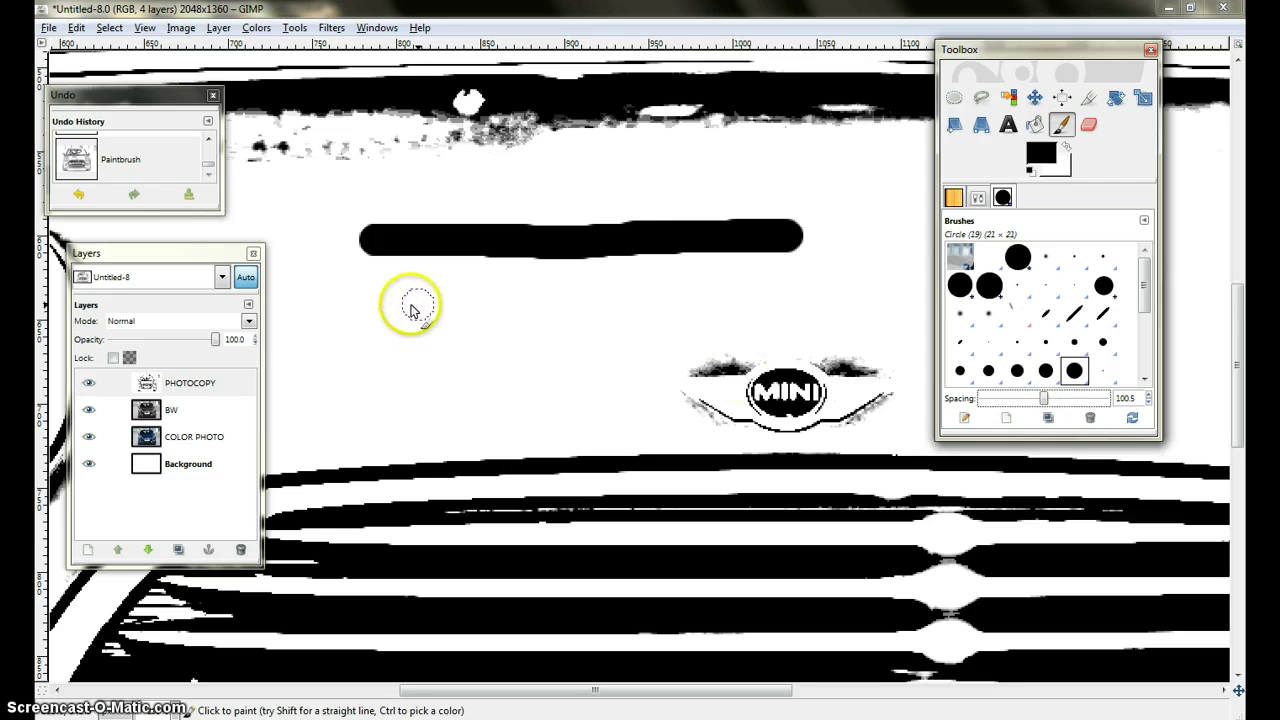
{"action": "left_click", "coordinate": [378, 305]}
{"action": "left_click_drag", "start_coordinate": [378, 305], "coordinate": [650, 301]}
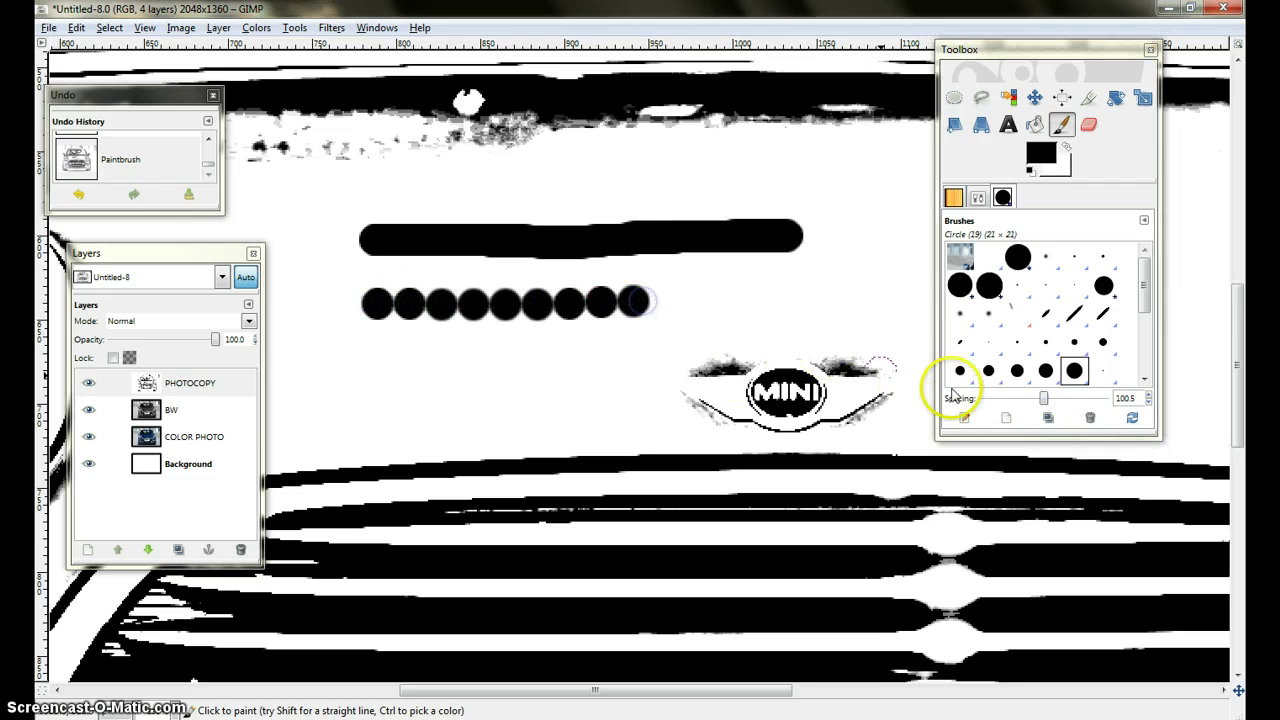
- Set the brush spacing to 200.0 and paint a row of widely spaced dots about 280 px long below the earlier strokes
{"action": "left_click", "coordinate": [1044, 400]}
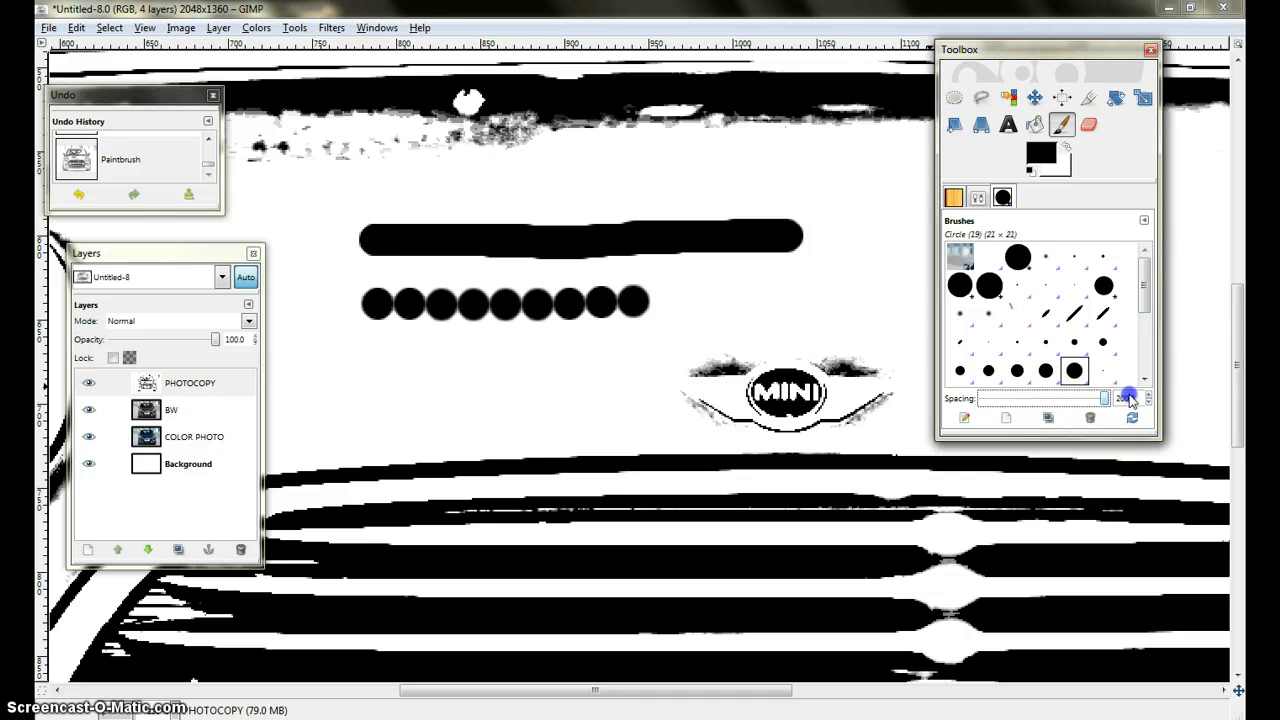
{"action": "mouse_move", "coordinate": [368, 367]}
{"action": "left_mouse_down"}
{"action": "mouse_move", "coordinate": [586, 377]}
{"action": "mouse_move", "coordinate": [841, 323]}
{"action": "mouse_move", "coordinate": [829, 320]}
{"action": "left_mouse_up"}
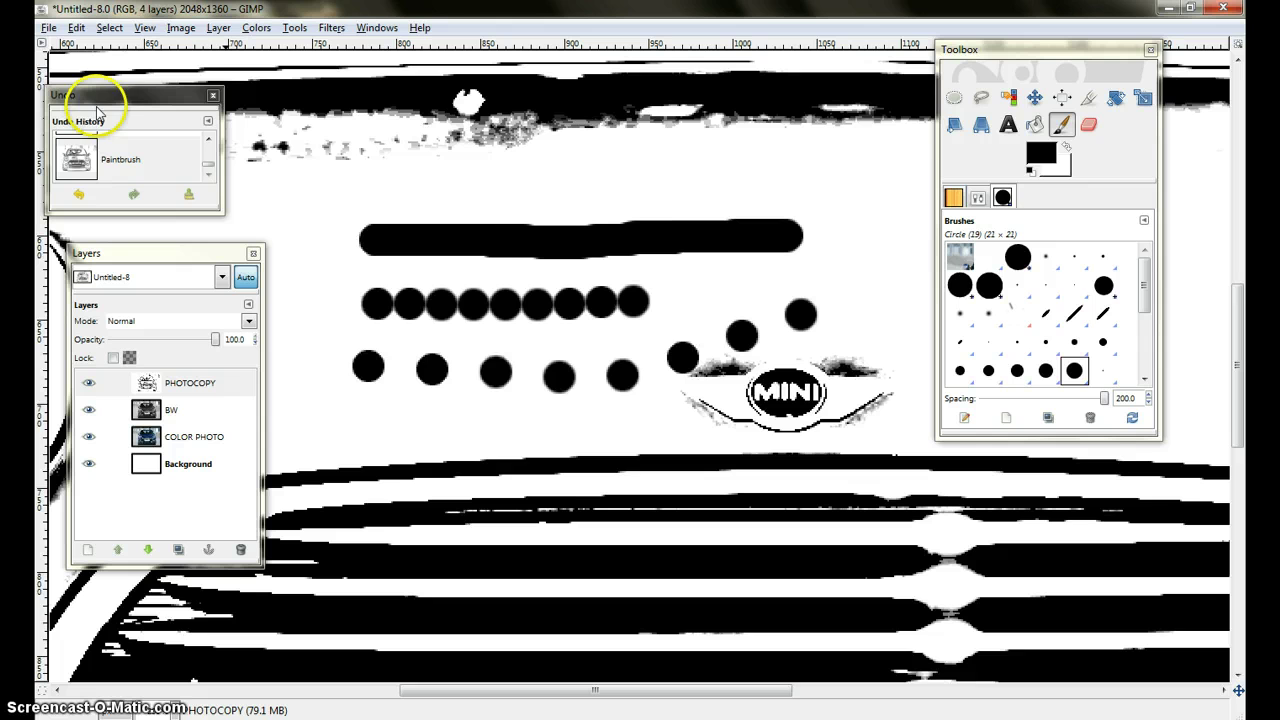
- Undo the three test strokes painted on the hood
{"action": "left_click", "coordinate": [85, 196]}
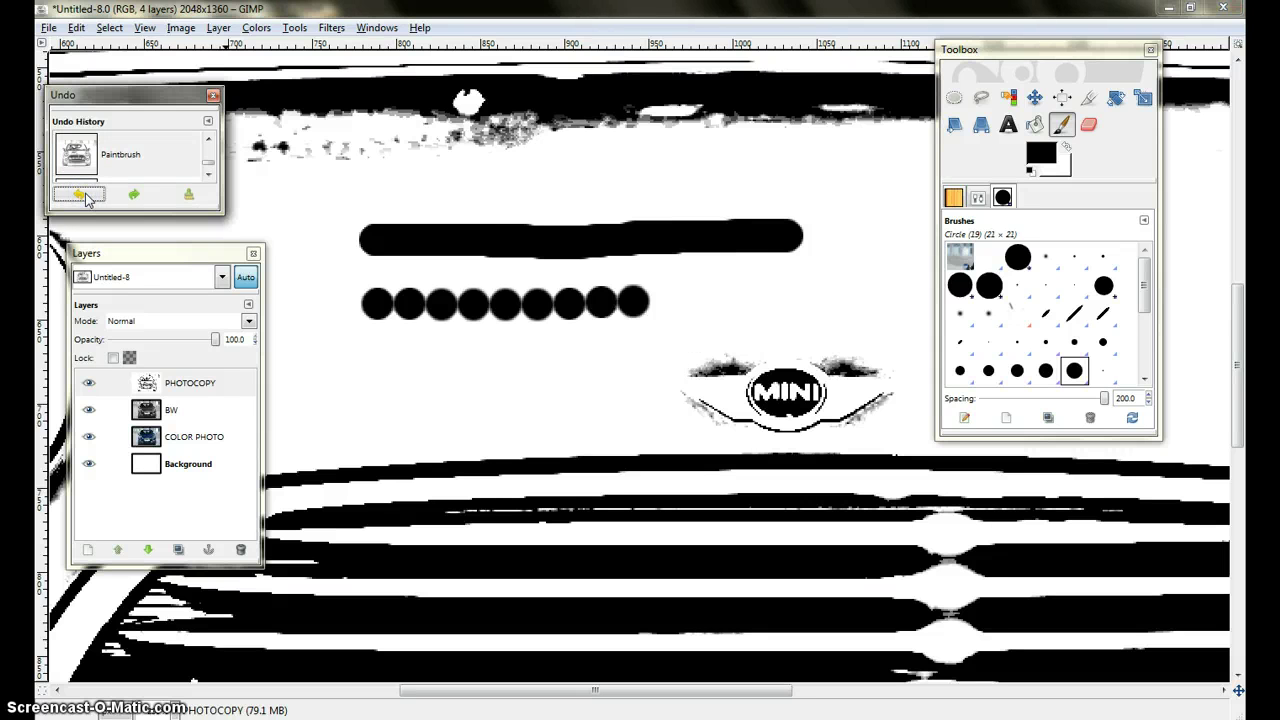
{"action": "left_click", "coordinate": [86, 196]}
{"action": "left_click", "coordinate": [86, 196]}
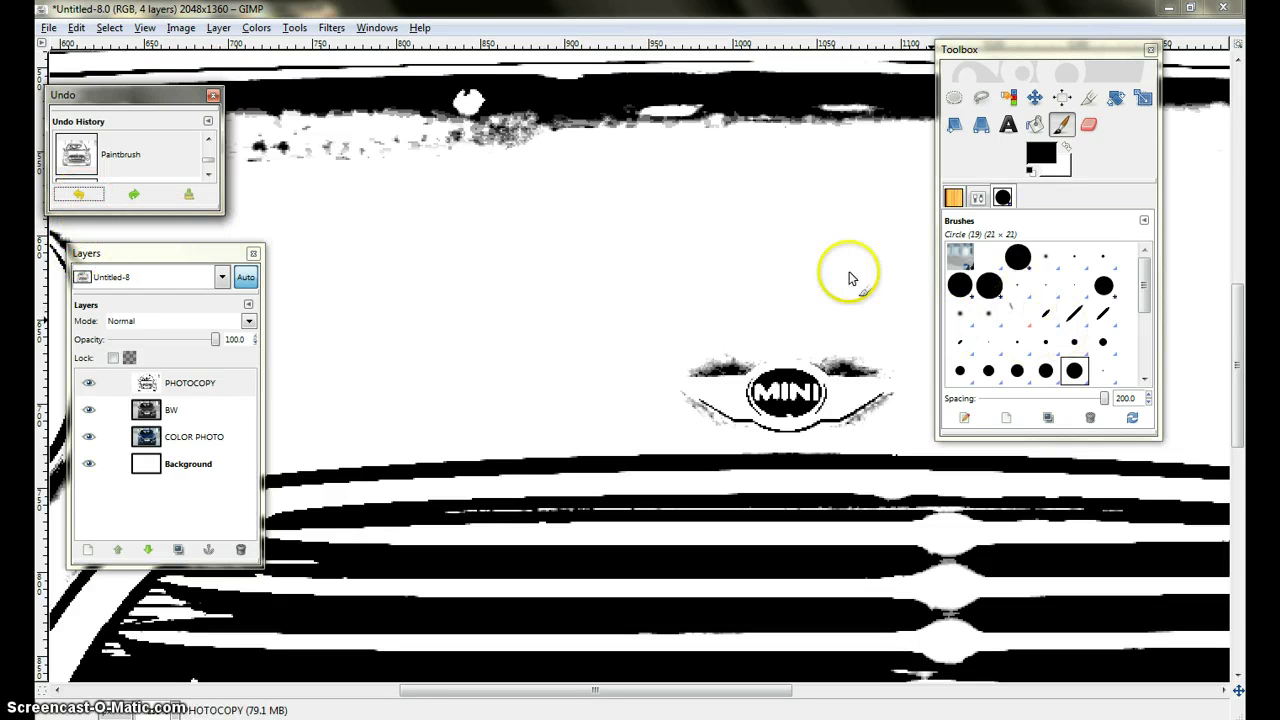
- Paint a vertical straight-line column of three separate dots on the hood, left of the MINI badge
{"action": "left_click", "coordinate": [379, 208]}
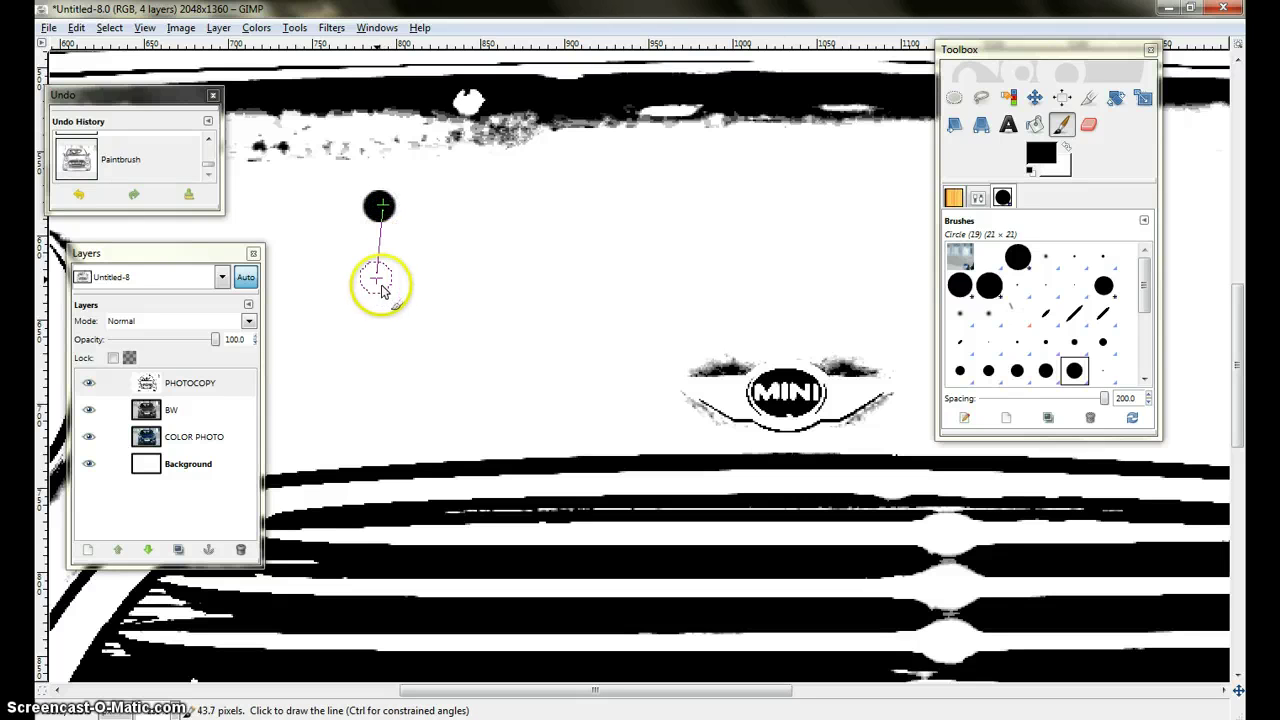
{"action": "left_click", "coordinate": [383, 375], "text": "shift"}
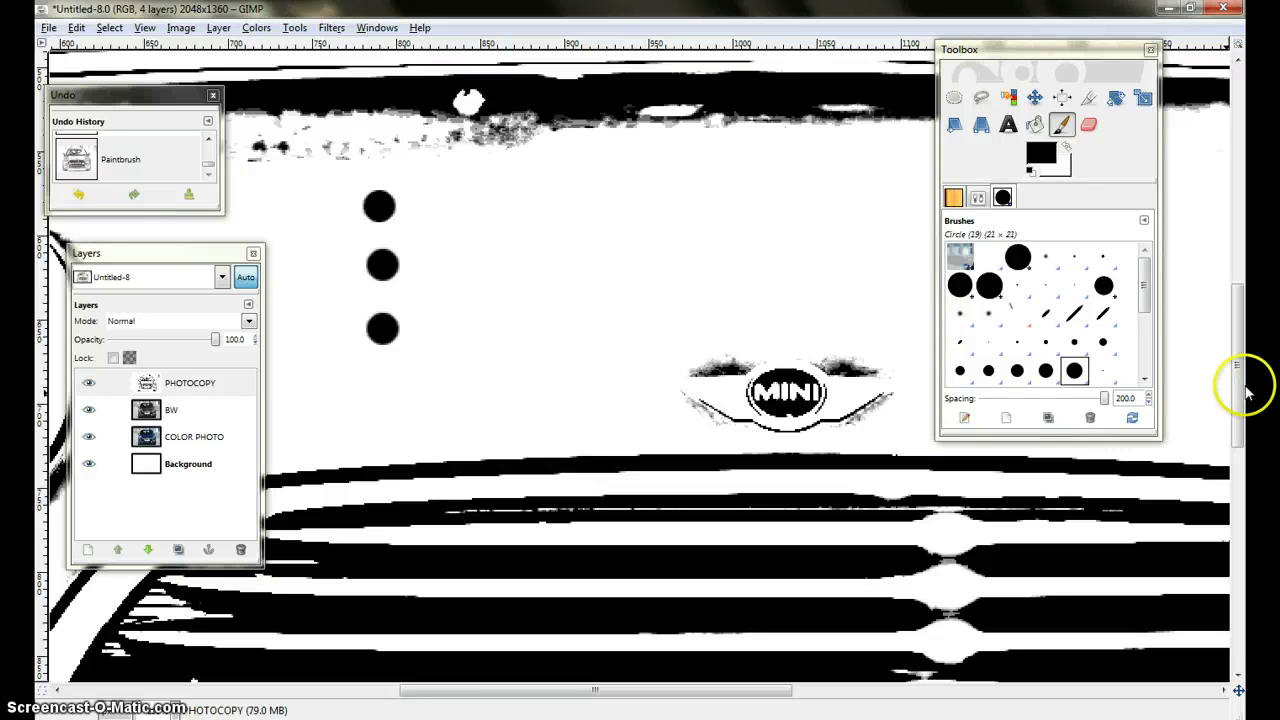
- Set the brush spacing to 1.0 and paint connected straight lines forming a box about 120 by 100 px with crossing diagonals
{"action": "left_click", "coordinate": [1104, 400]}
{"action": "left_click_drag", "start_coordinate": [1105, 405], "coordinate": [993, 410]}
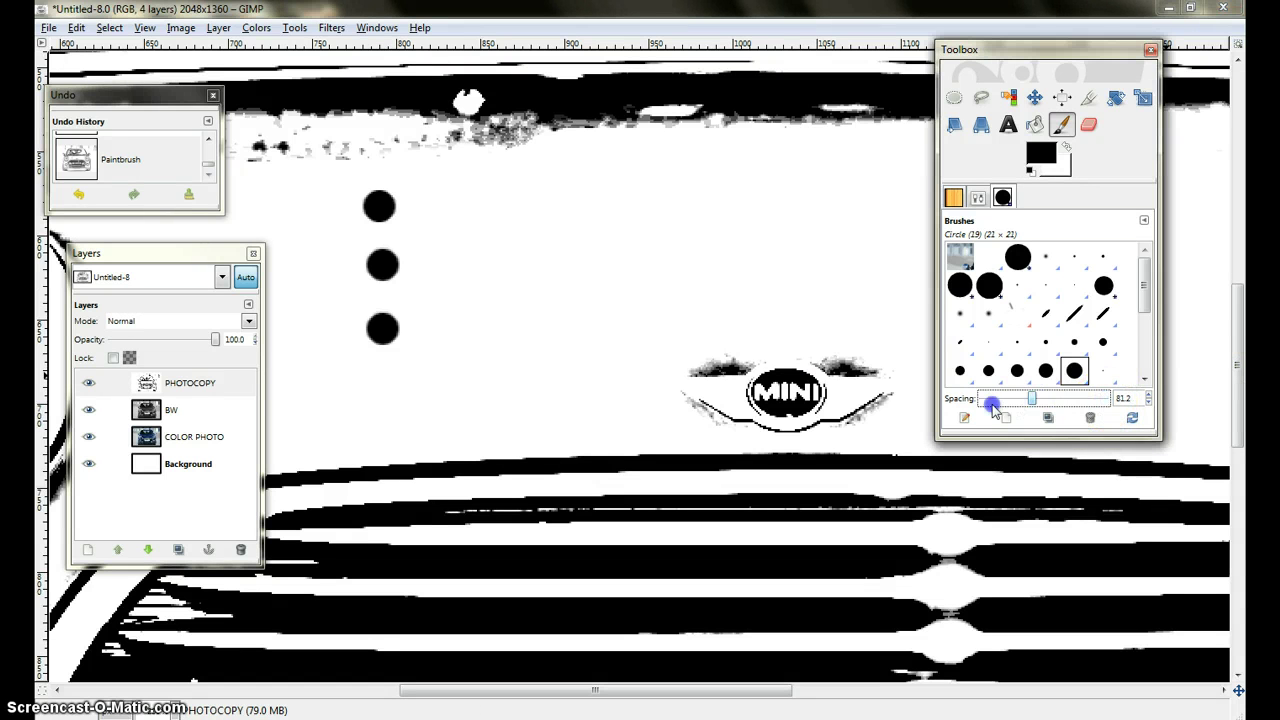
{"action": "left_click", "coordinate": [577, 370], "text": "shift"}
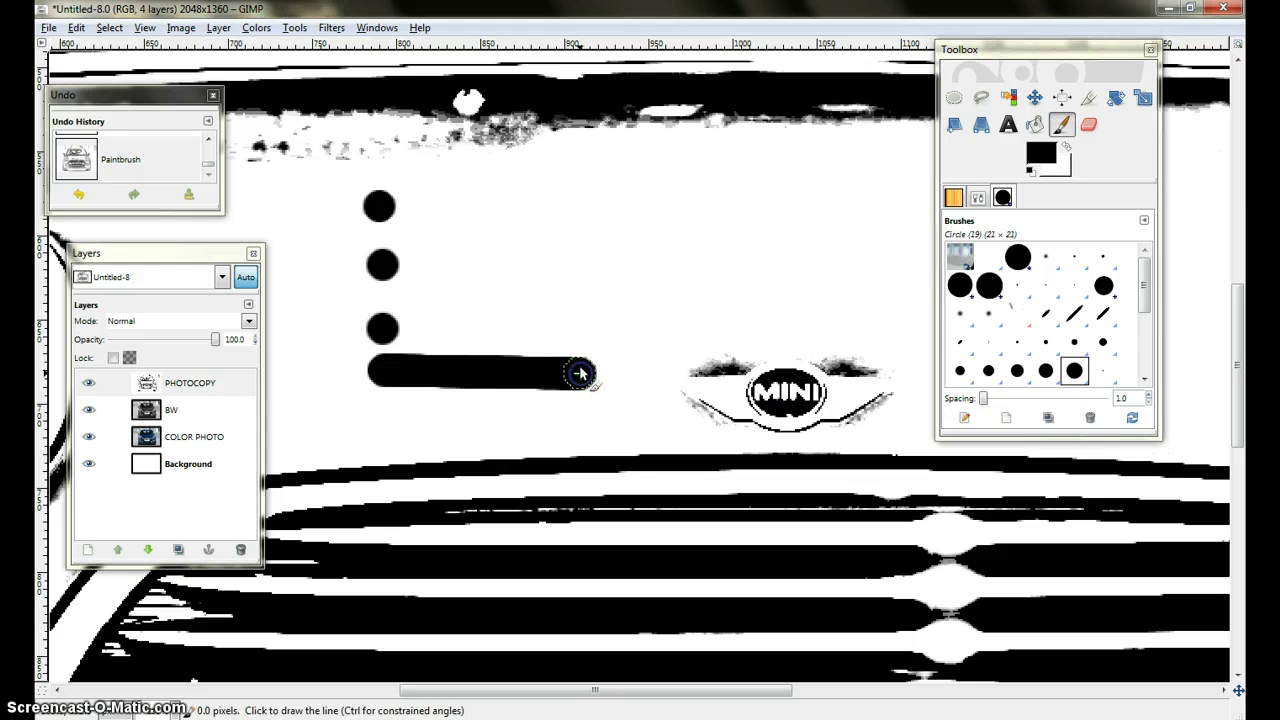
{"action": "left_click", "coordinate": [584, 205], "text": "shift"}
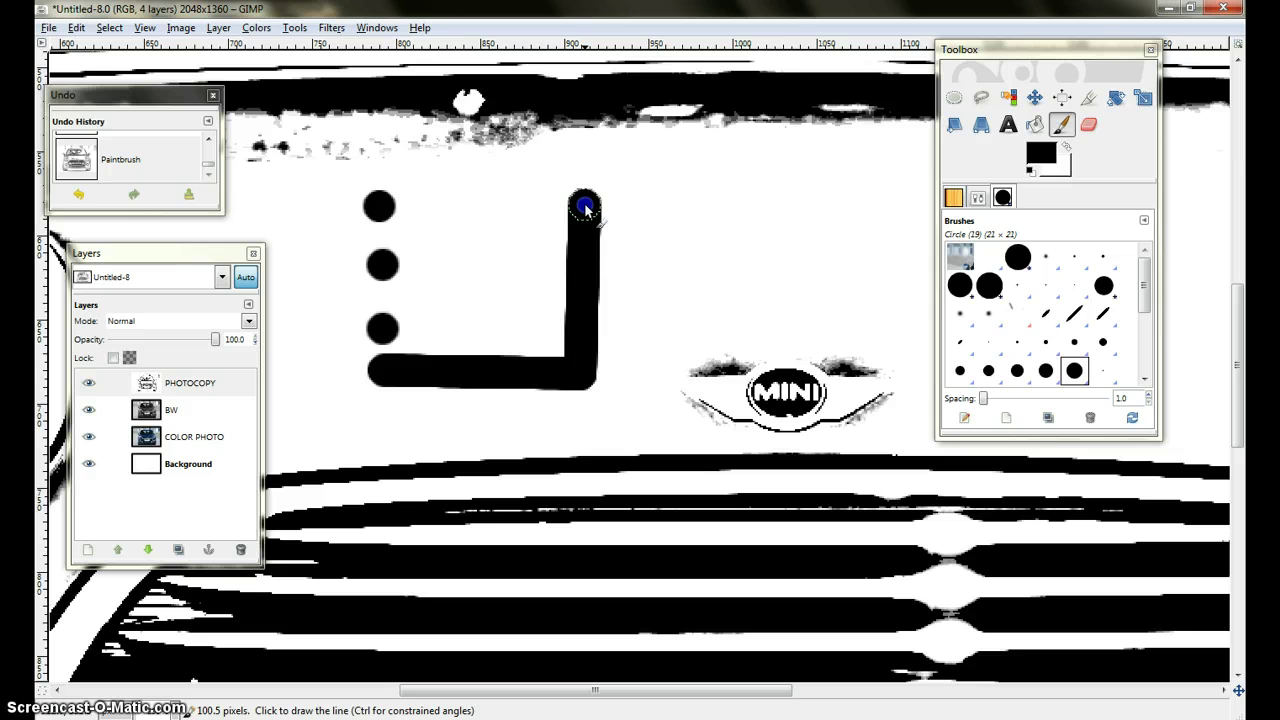
{"action": "left_click", "coordinate": [382, 205], "text": "shift"}
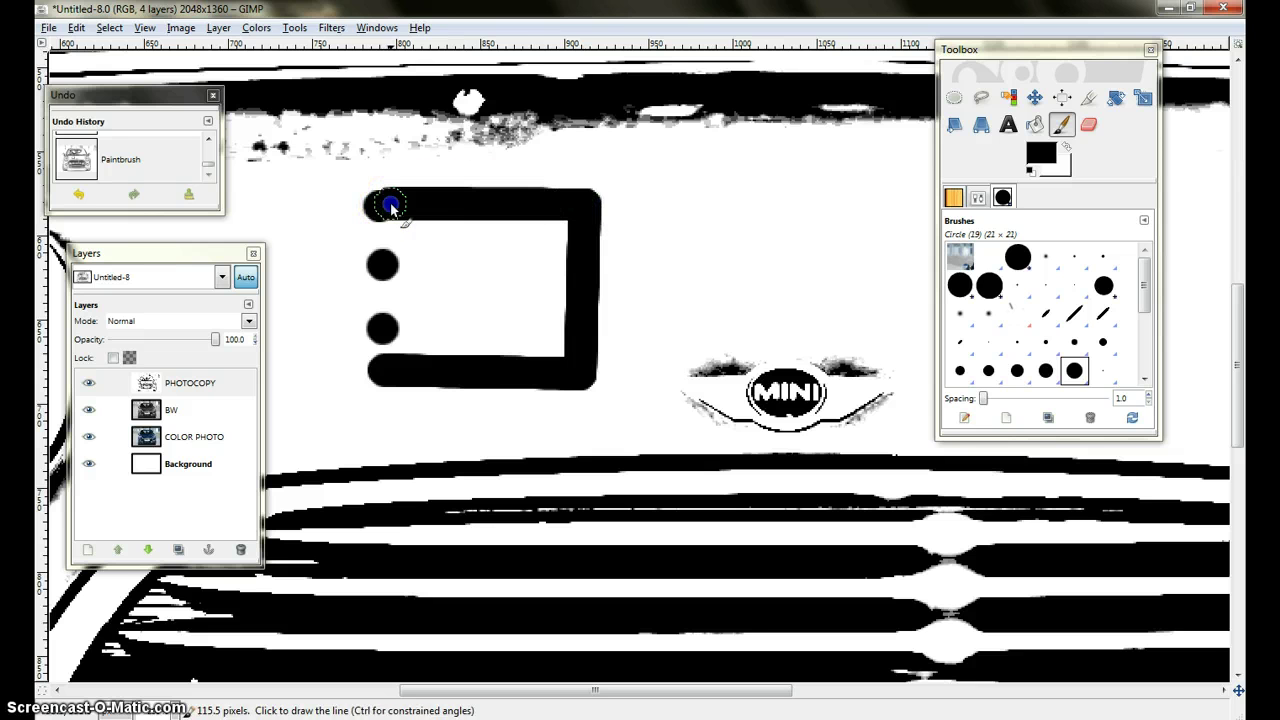
{"action": "left_click", "coordinate": [570, 363], "text": "shift"}
{"action": "left_click", "coordinate": [577, 206], "text": "shift"}
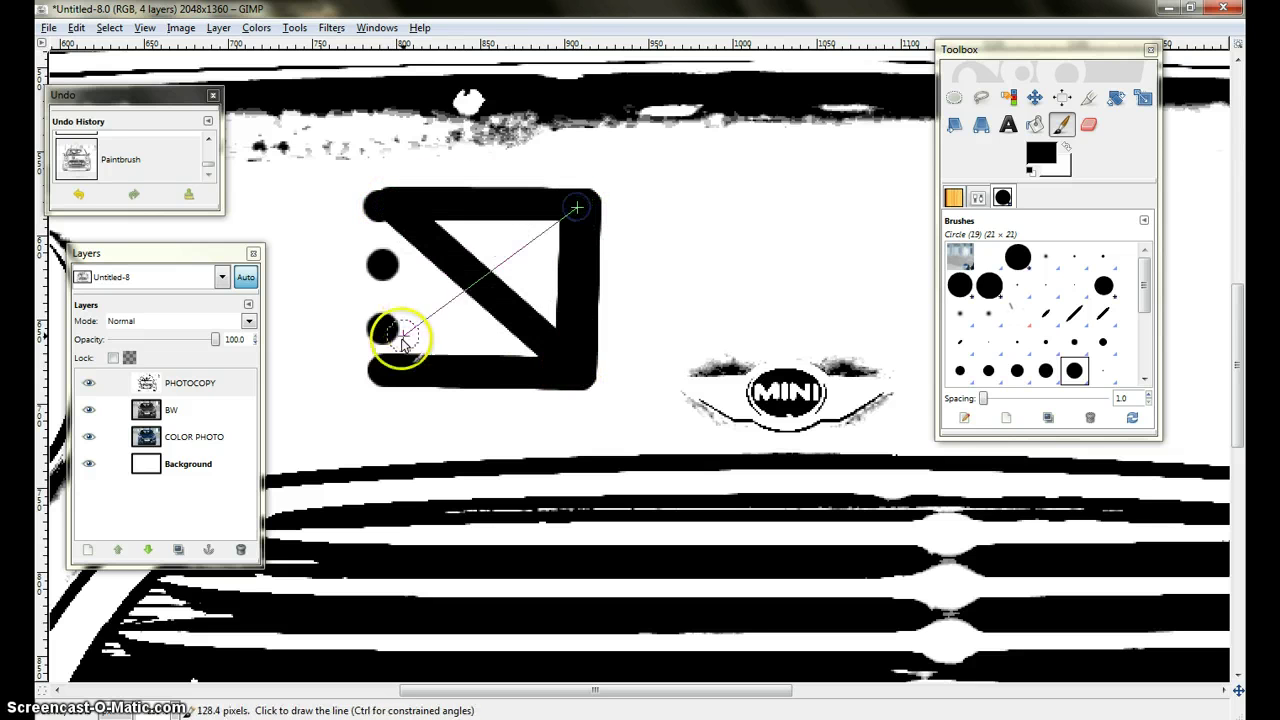
{"action": "left_click", "coordinate": [383, 366], "text": "shift"}
{"action": "left_click", "coordinate": [385, 207], "text": "shift"}
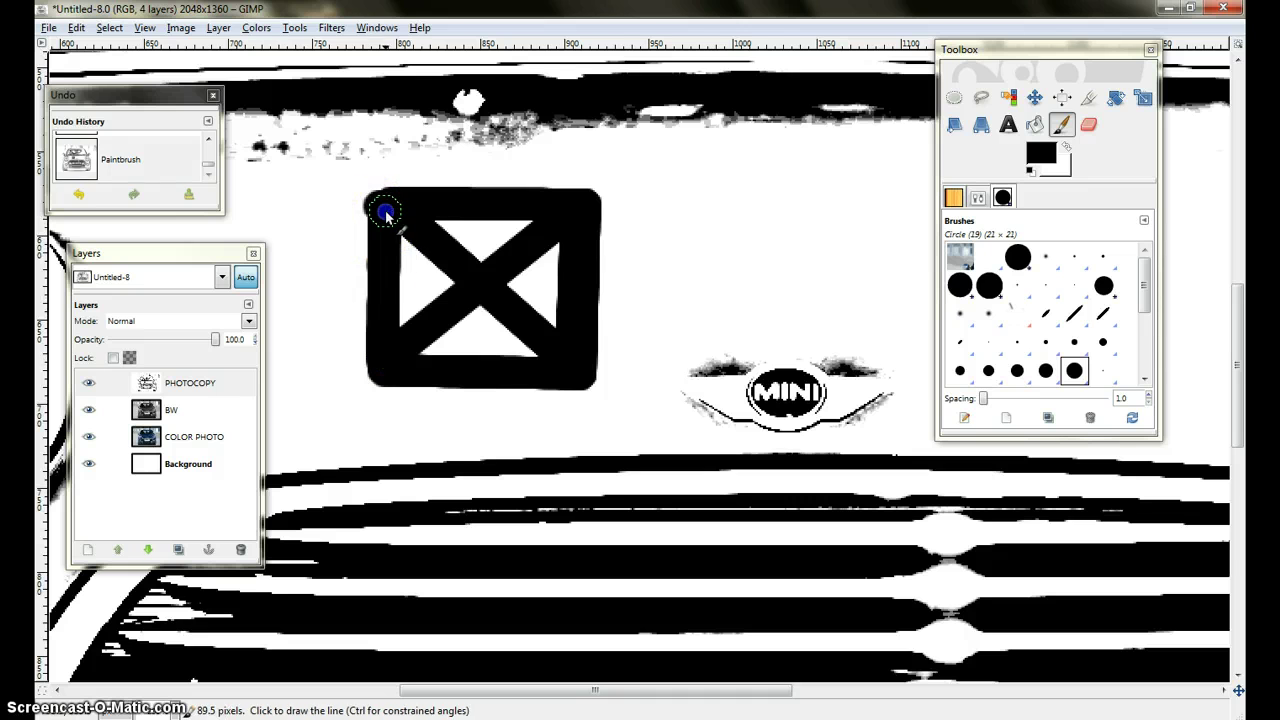
- Undo all the straight-line strokes and dots of the crossed box on the hood
{"action": "left_click", "coordinate": [79, 196]}
{"action": "left_click", "coordinate": [79, 196]}
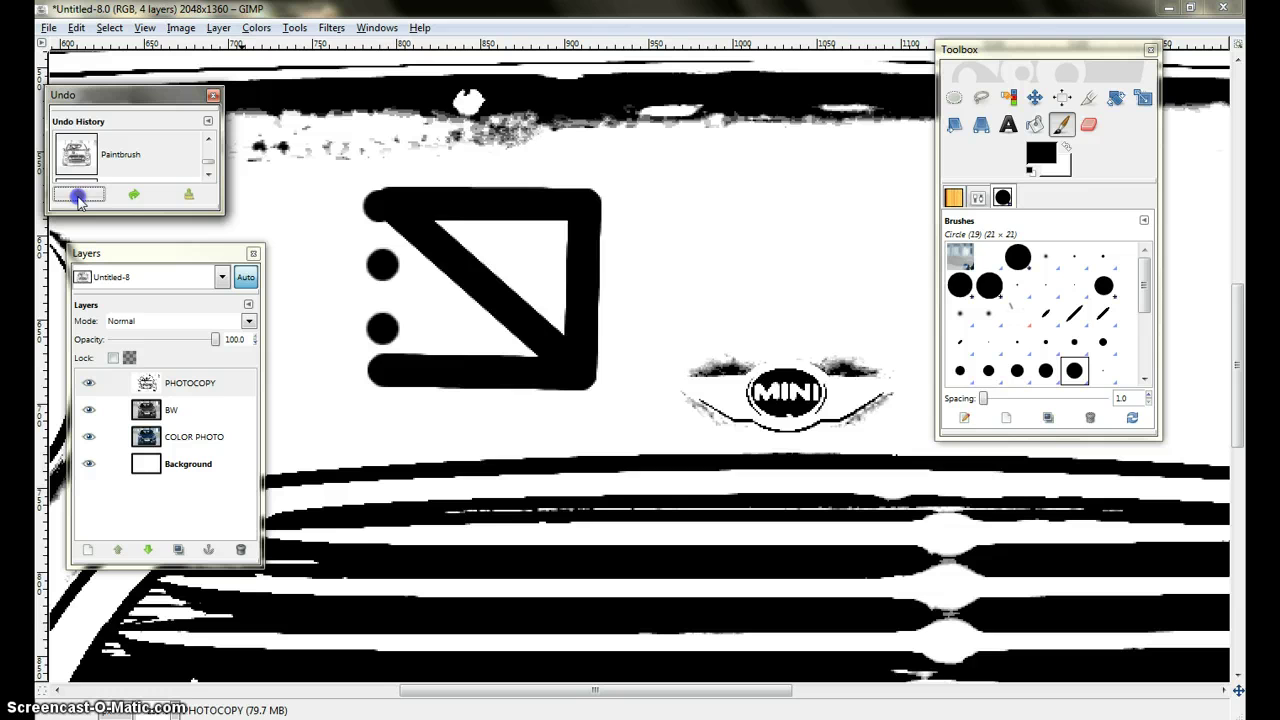
{"action": "left_click", "coordinate": [79, 196]}
{"action": "left_click", "coordinate": [79, 196]}
{"action": "left_click", "coordinate": [79, 196]}
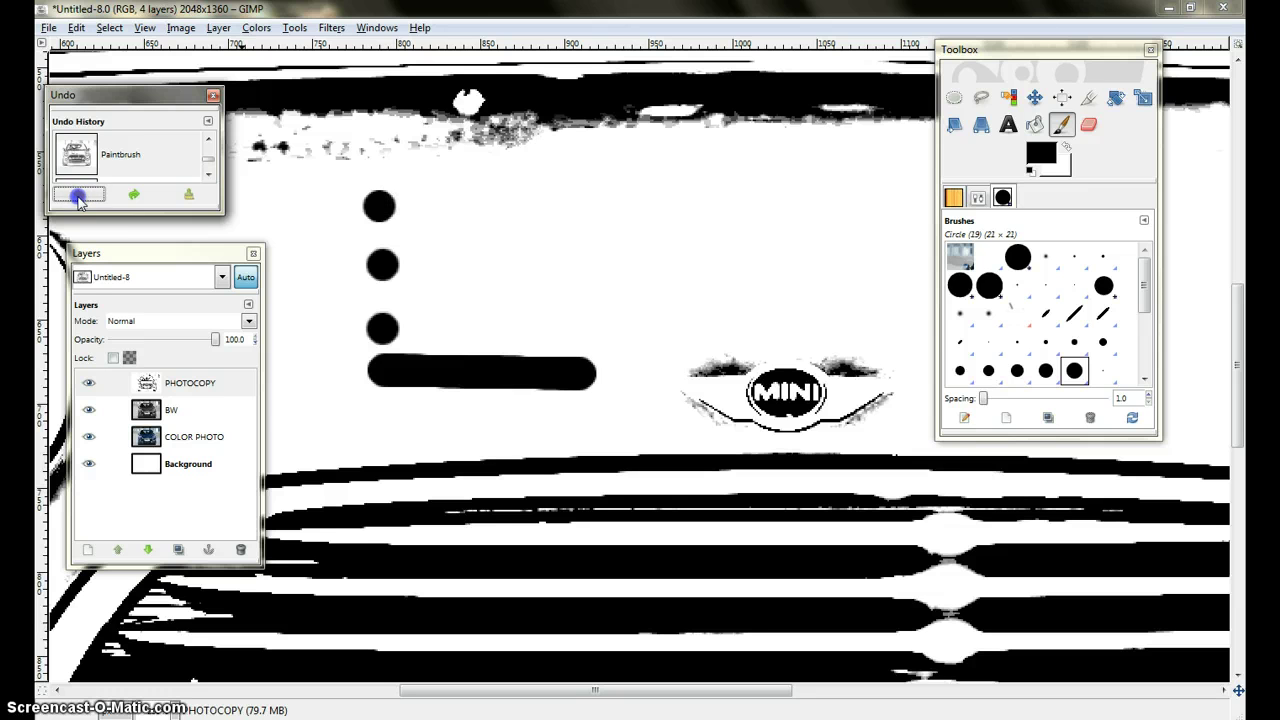
{"action": "left_click", "coordinate": [79, 196]}
{"action": "left_click", "coordinate": [79, 196]}
{"action": "left_click", "coordinate": [79, 196]}
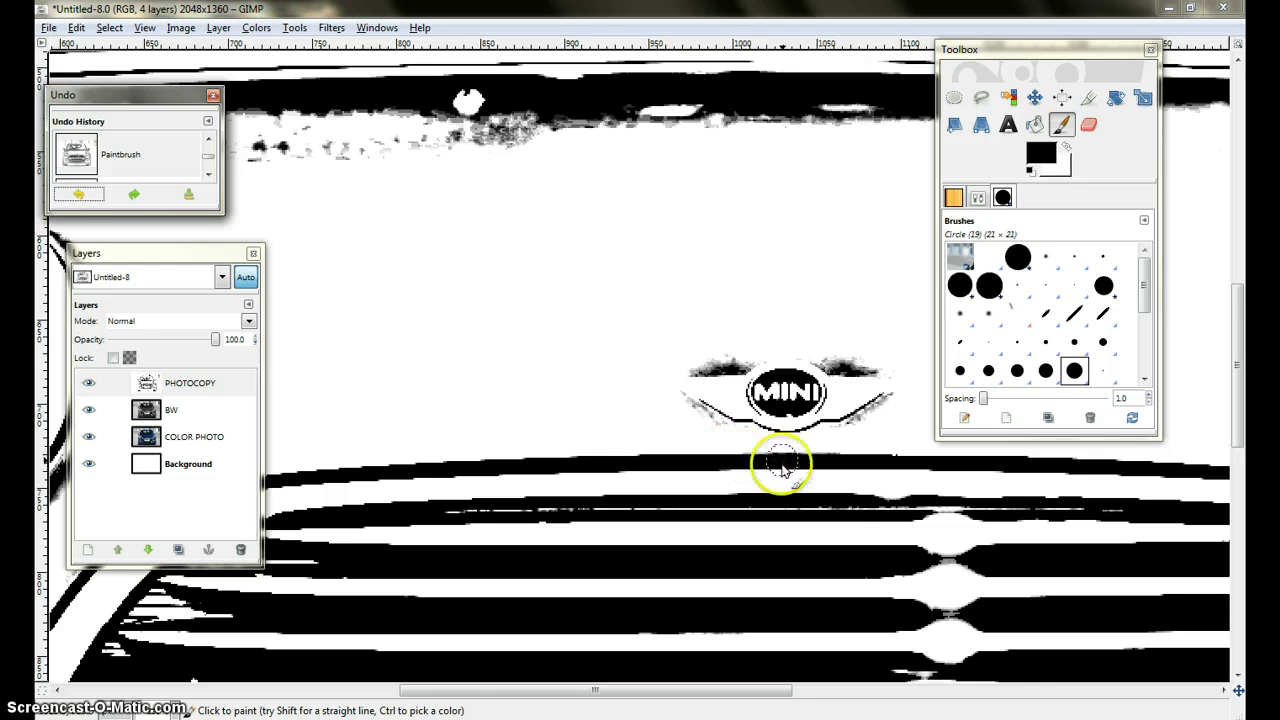
- Examine the line work of the whole car, then around the headlight, bumper and front tire, for areas that need cleaning
{"action": "scroll", "coordinate": [569, 362], "scroll_direction": "down", "scroll_amount": 3}
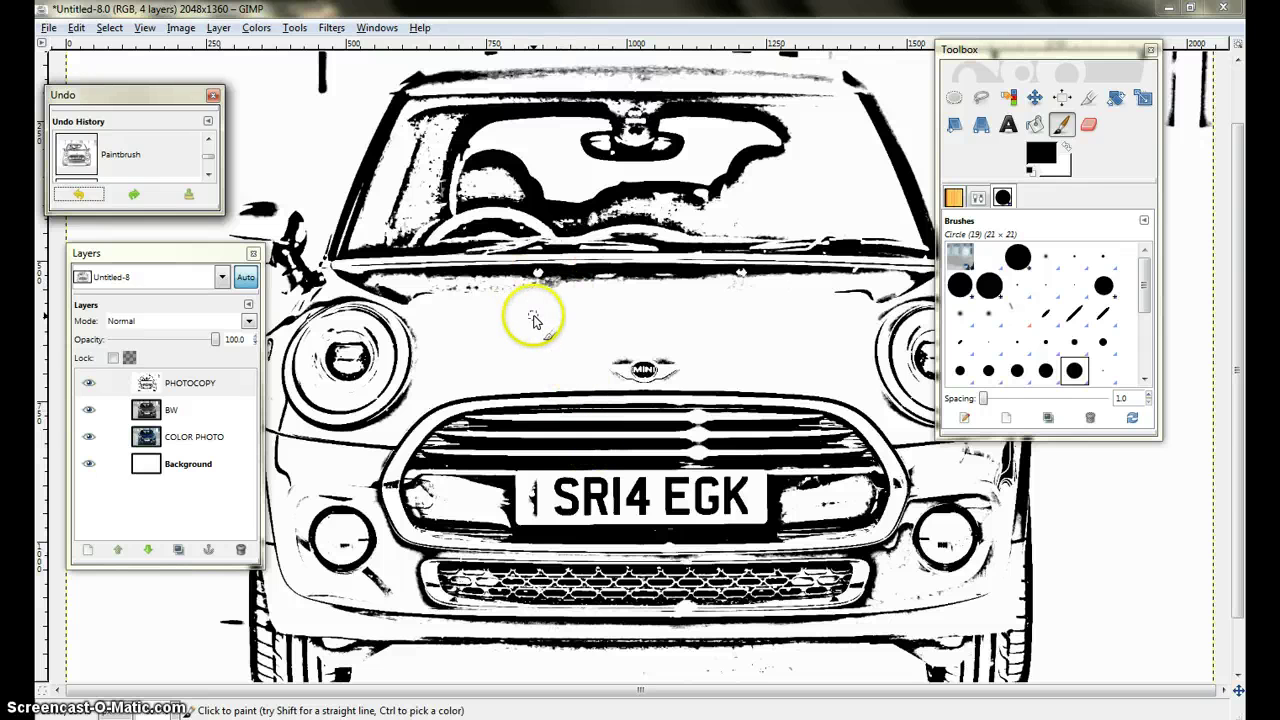
{"action": "left_click_drag", "start_coordinate": [562, 310], "coordinate": [789, 175]}
{"action": "mouse_move", "coordinate": [435, 420]}
{"action": "left_mouse_down"}
{"action": "mouse_move", "coordinate": [394, 400]}
{"action": "mouse_move", "coordinate": [376, 270]}
{"action": "mouse_move", "coordinate": [412, 337]}
{"action": "left_mouse_up"}
{"action": "scroll", "coordinate": [418, 325], "scroll_direction": "down", "scroll_amount": 3, "text": "ctrl"}
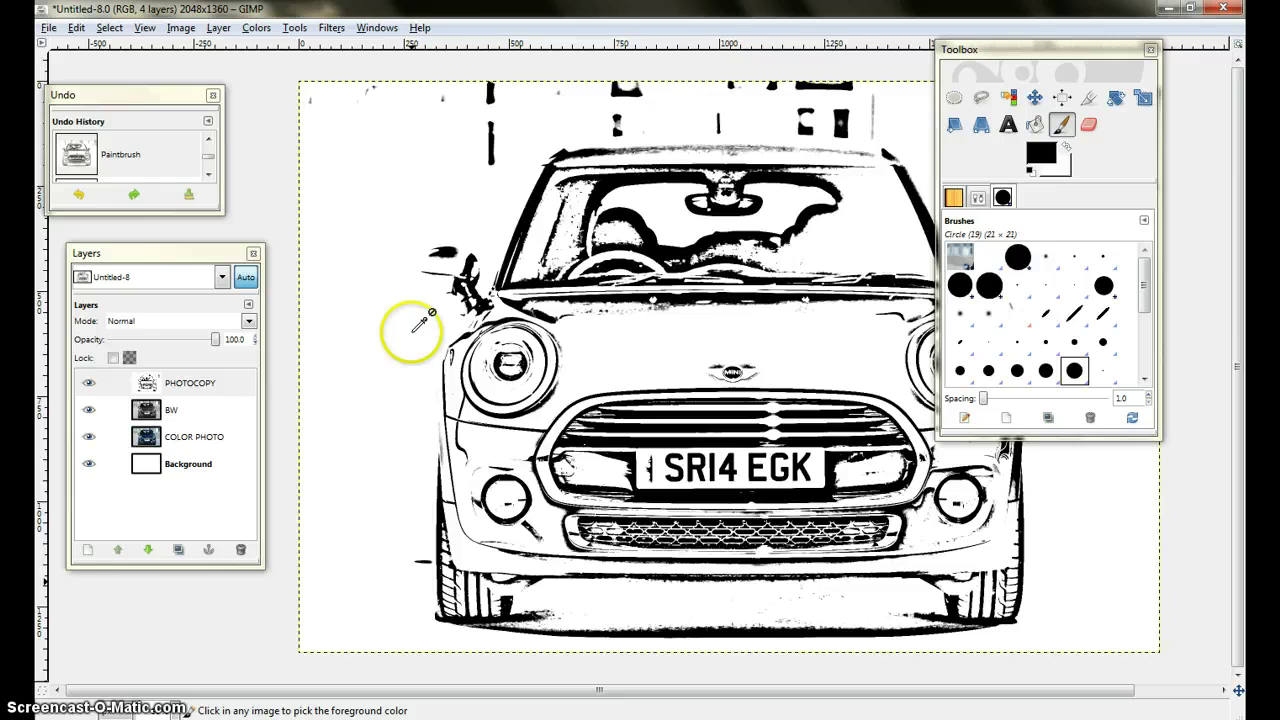
{"action": "scroll", "coordinate": [420, 320], "scroll_direction": "up", "scroll_amount": 4, "text": "ctrl"}
{"action": "scroll", "coordinate": [412, 330], "scroll_direction": "up", "scroll_amount": 2, "text": "ctrl"}
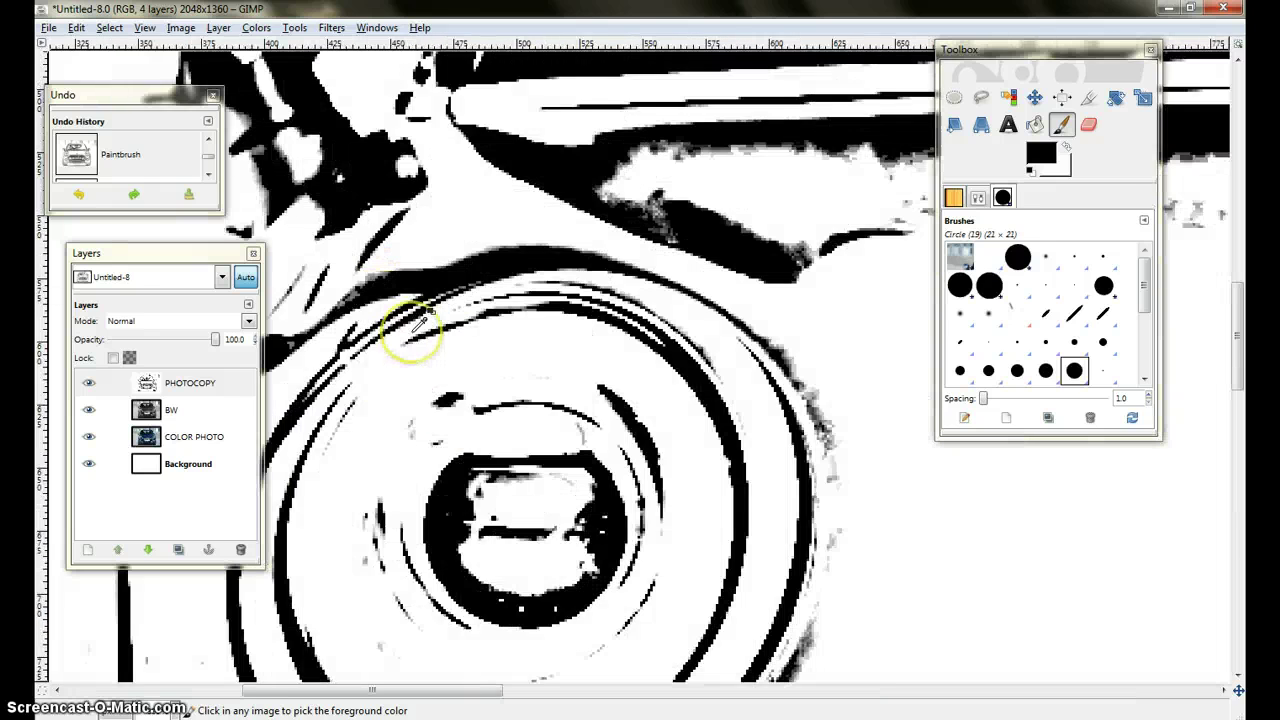
{"action": "scroll", "coordinate": [457, 551], "scroll_direction": "down", "scroll_amount": 3}
{"action": "scroll", "coordinate": [520, 600], "scroll_direction": "down", "scroll_amount": 5}
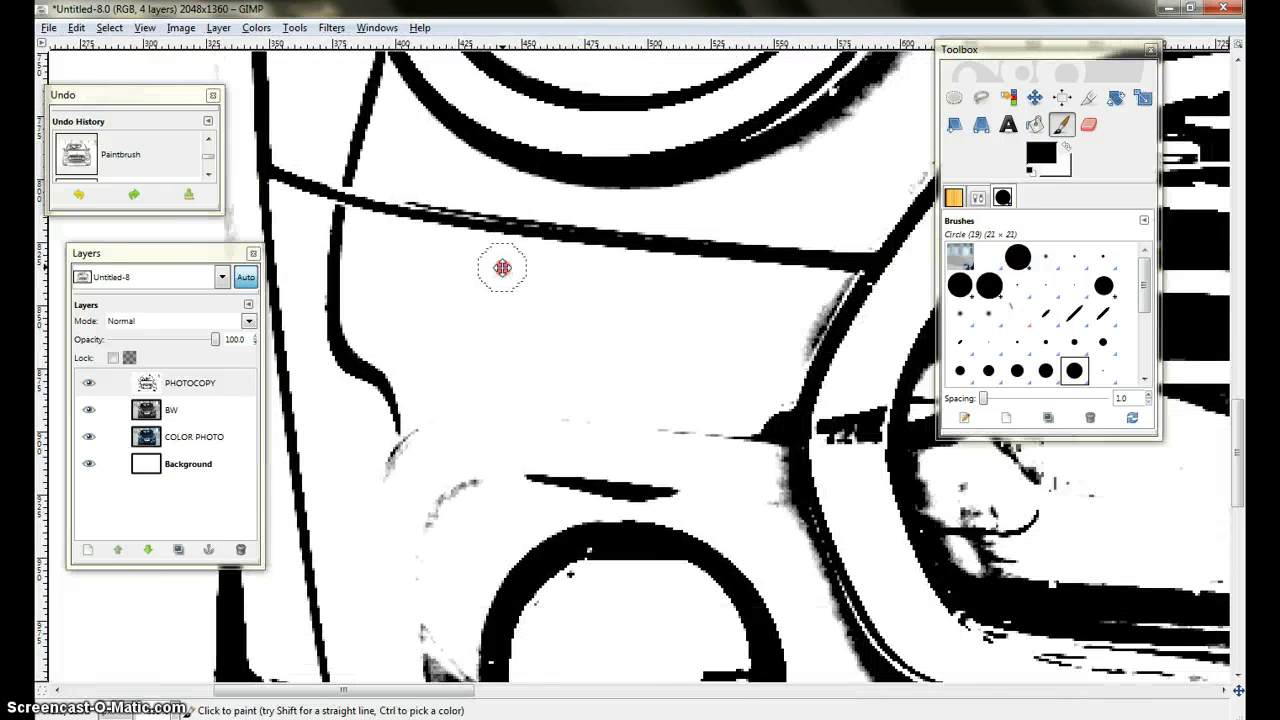
{"action": "left_click_drag", "start_coordinate": [520, 513], "coordinate": [466, 171]}
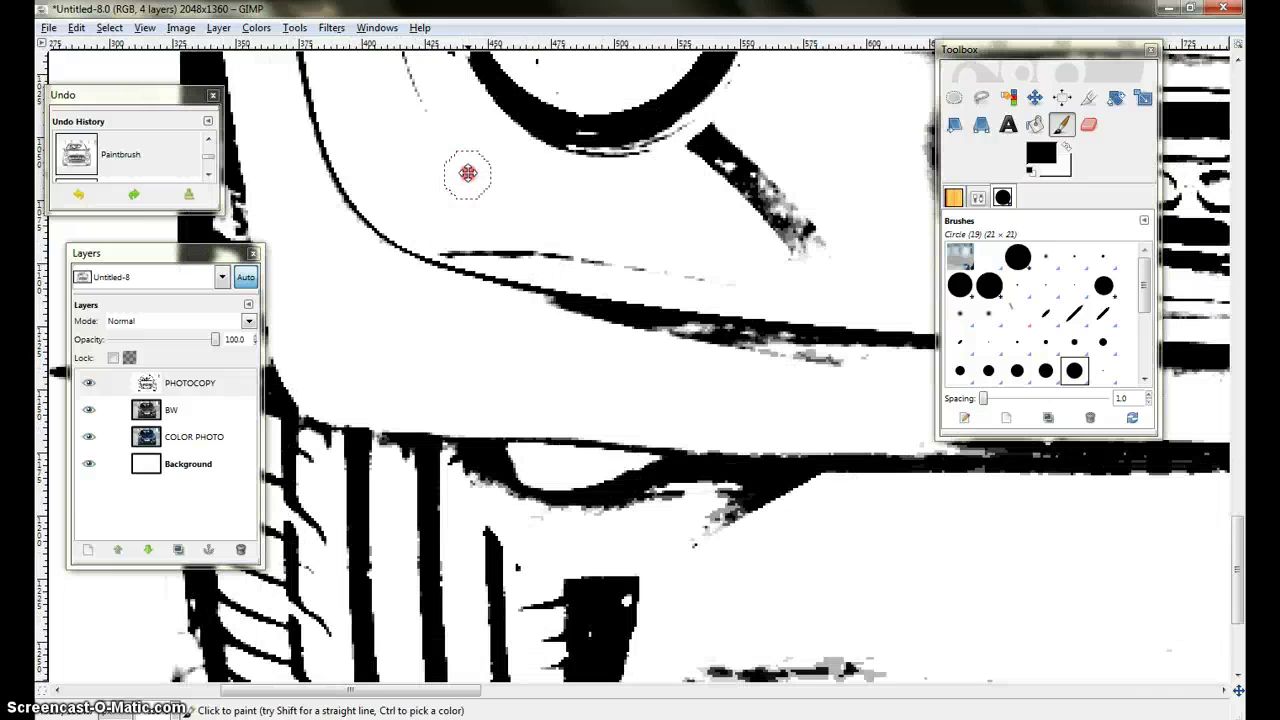
{"action": "left_click_drag", "start_coordinate": [514, 323], "coordinate": [602, 276]}
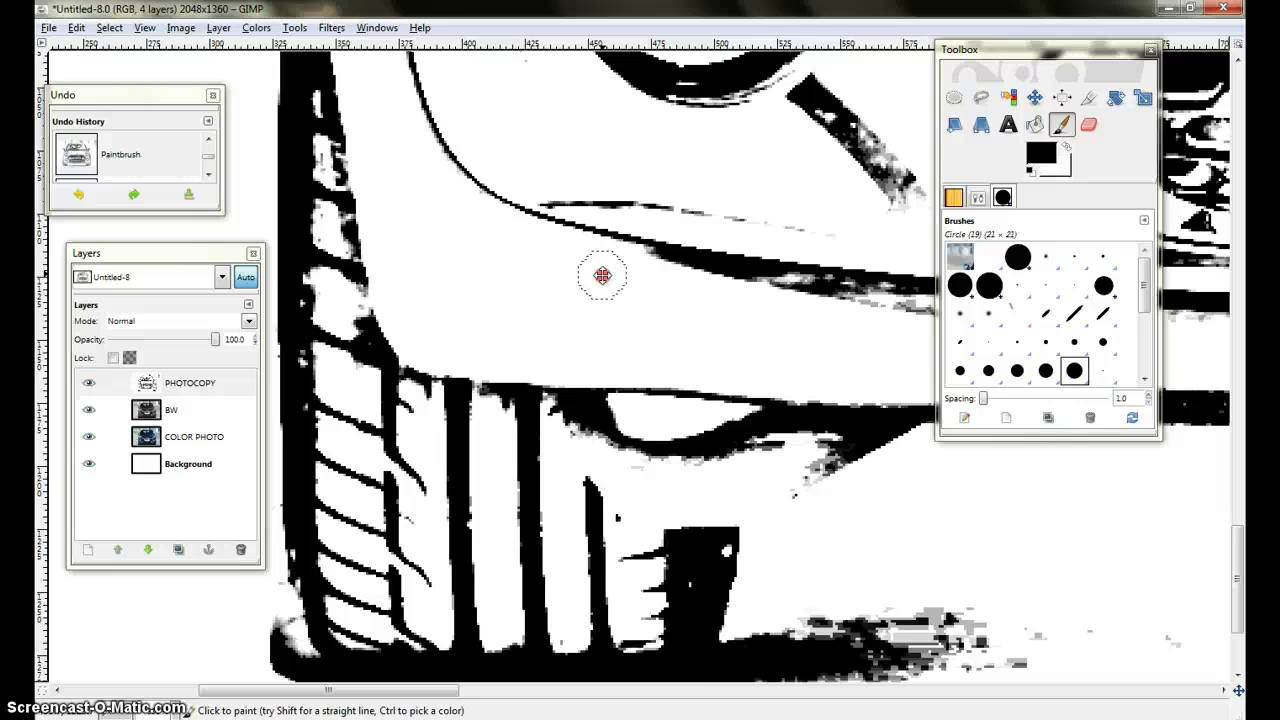
{"action": "left_click_drag", "start_coordinate": [537, 443], "coordinate": [604, 331]}
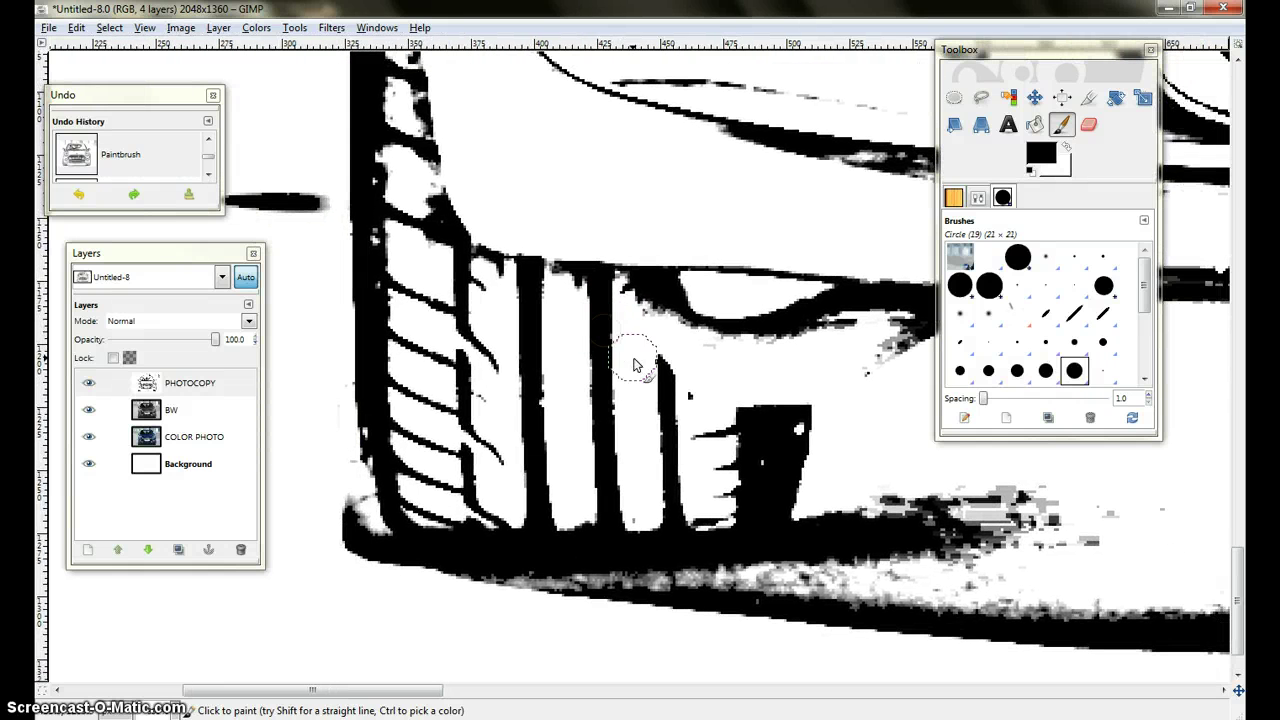
{"action": "left_click", "coordinate": [647, 391]}
{"action": "mouse_move", "coordinate": [647, 391]}
{"action": "left_mouse_down"}
{"action": "mouse_move", "coordinate": [683, 385]}
{"action": "mouse_move", "coordinate": [584, 352]}
{"action": "mouse_move", "coordinate": [600, 321]}
{"action": "mouse_move", "coordinate": [478, 375]}
{"action": "left_mouse_up"}
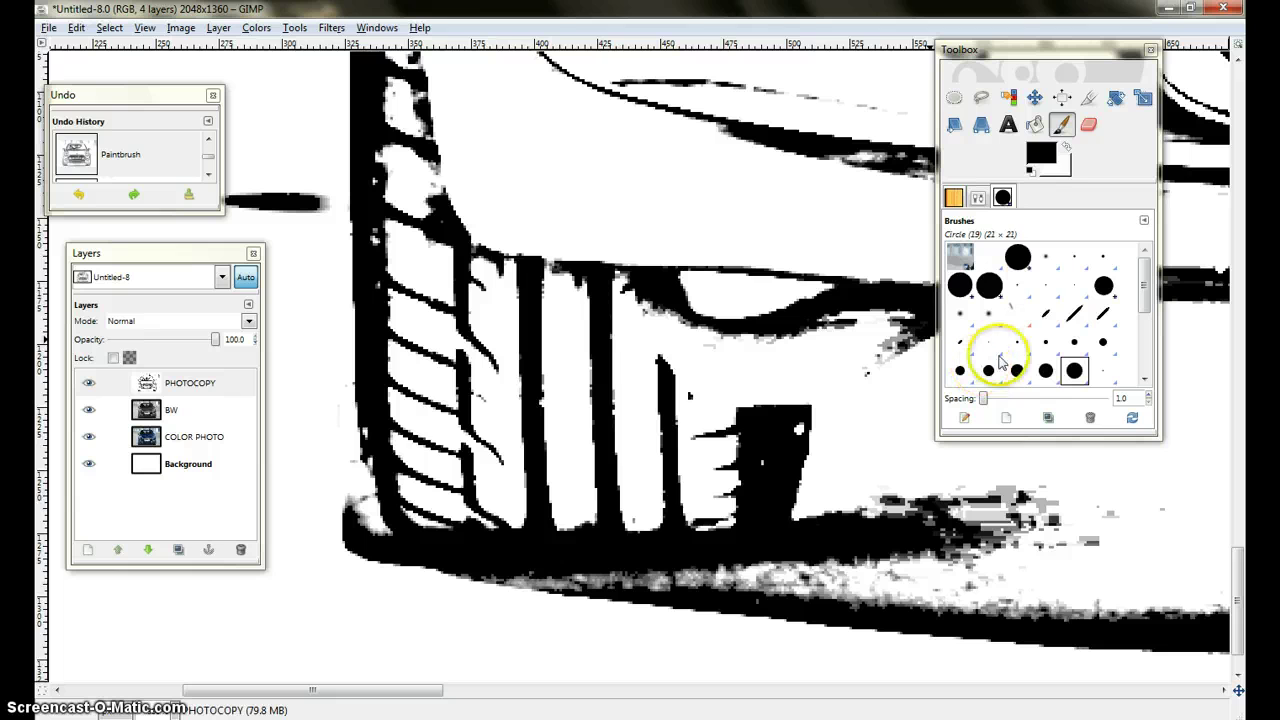
- Make white the foreground color and choose the Circle (07) brush for the Paintbrush
{"action": "left_click", "coordinate": [1064, 146]}
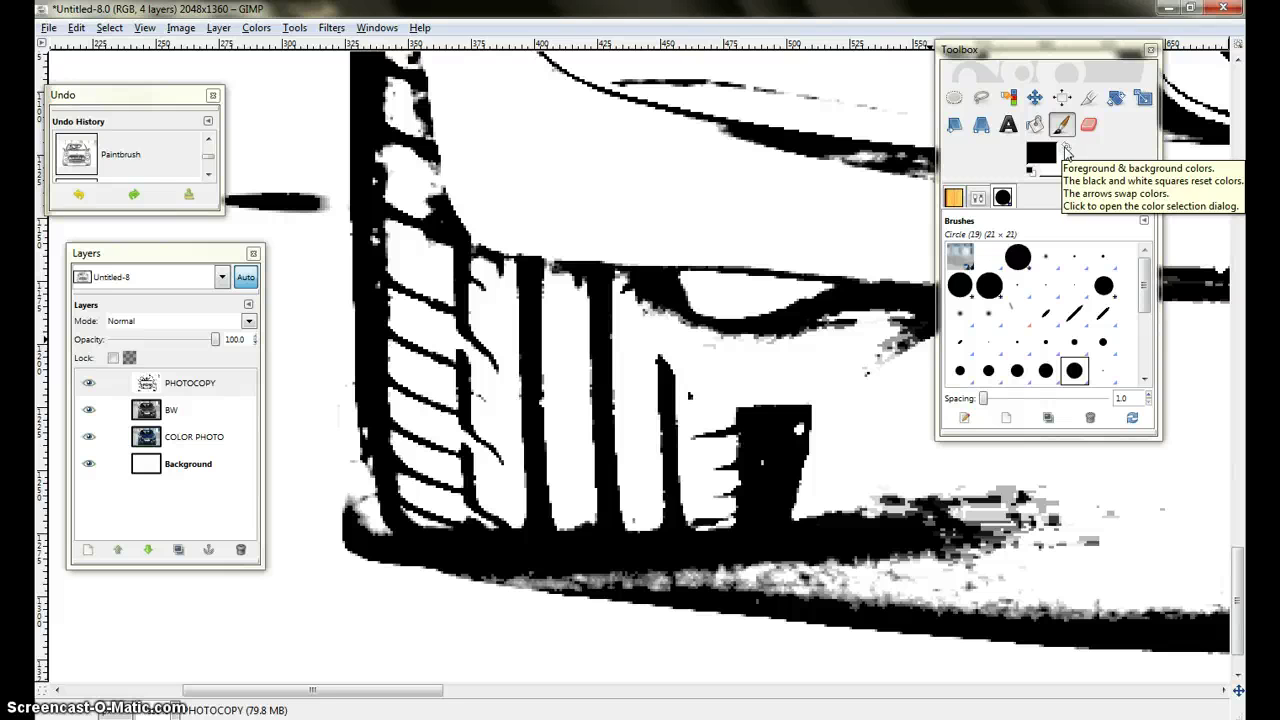
{"action": "left_click", "coordinate": [1066, 148]}
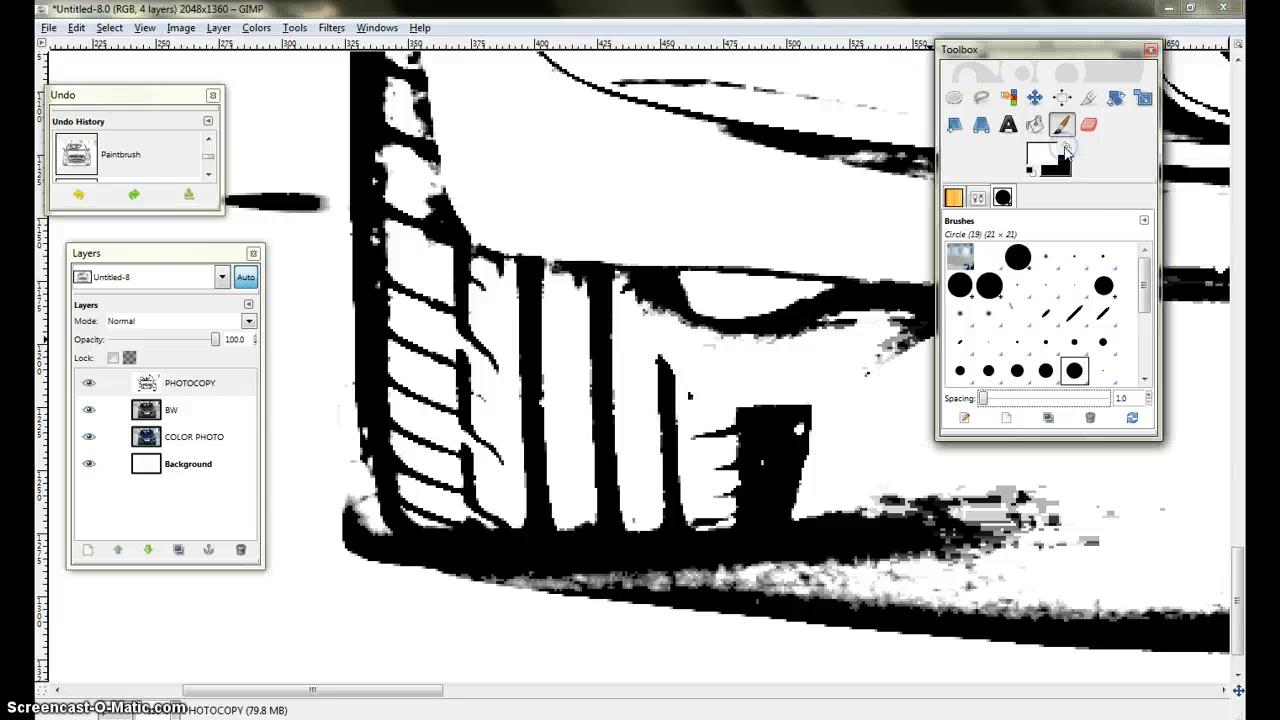
{"action": "left_click", "coordinate": [1045, 343]}
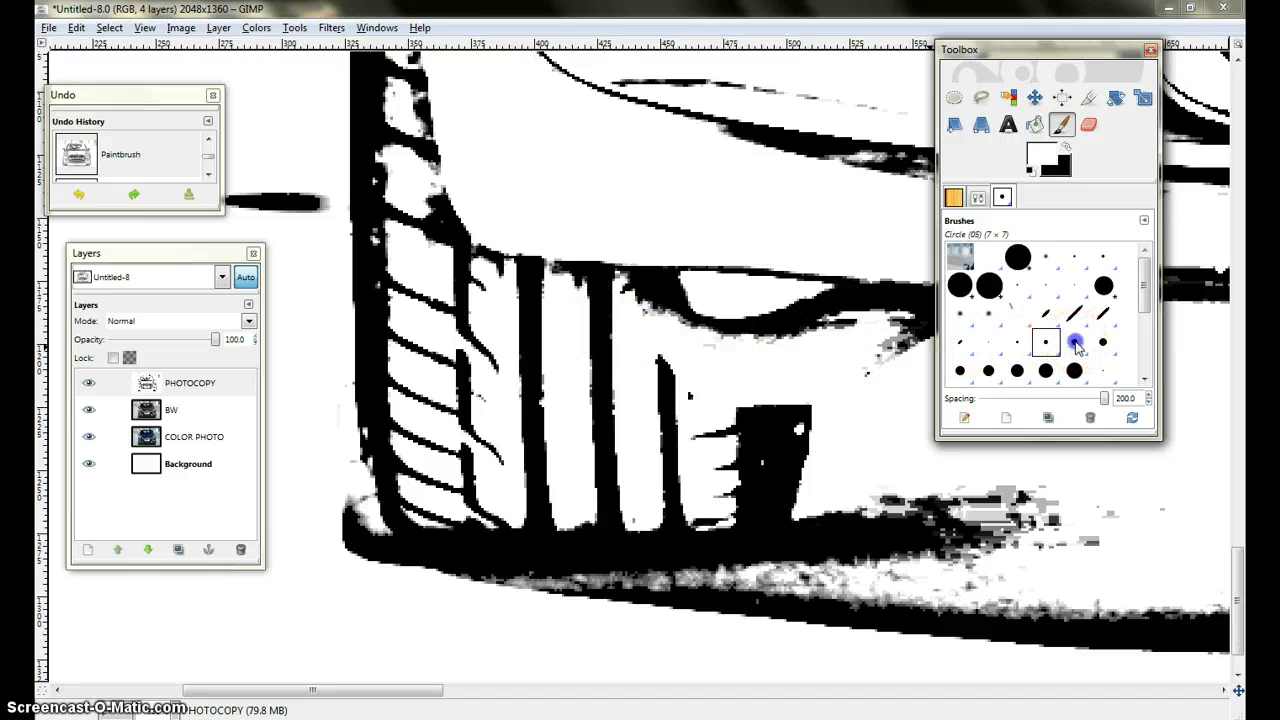
- Paint white over the upper end of one vertical tire tread bar and the lower end of the bar beside it
{"action": "left_click", "coordinate": [617, 285]}
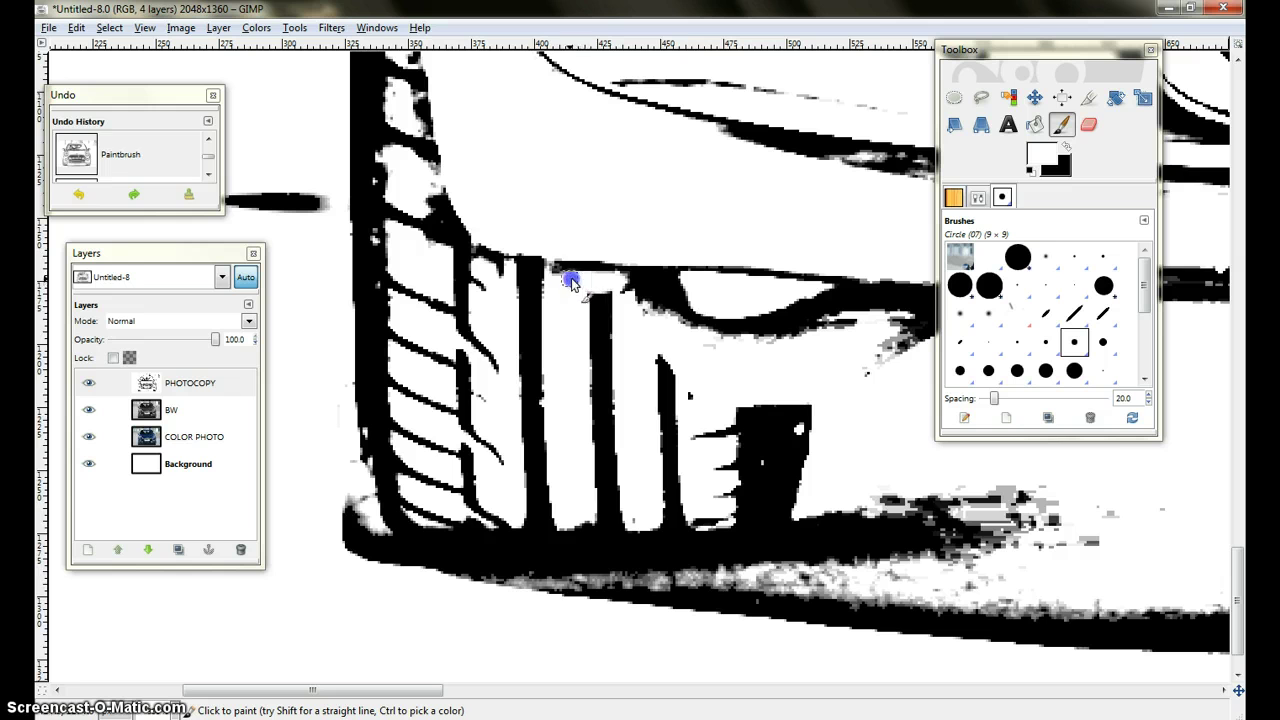
{"action": "left_click", "coordinate": [570, 283]}
{"action": "left_click", "coordinate": [555, 521]}
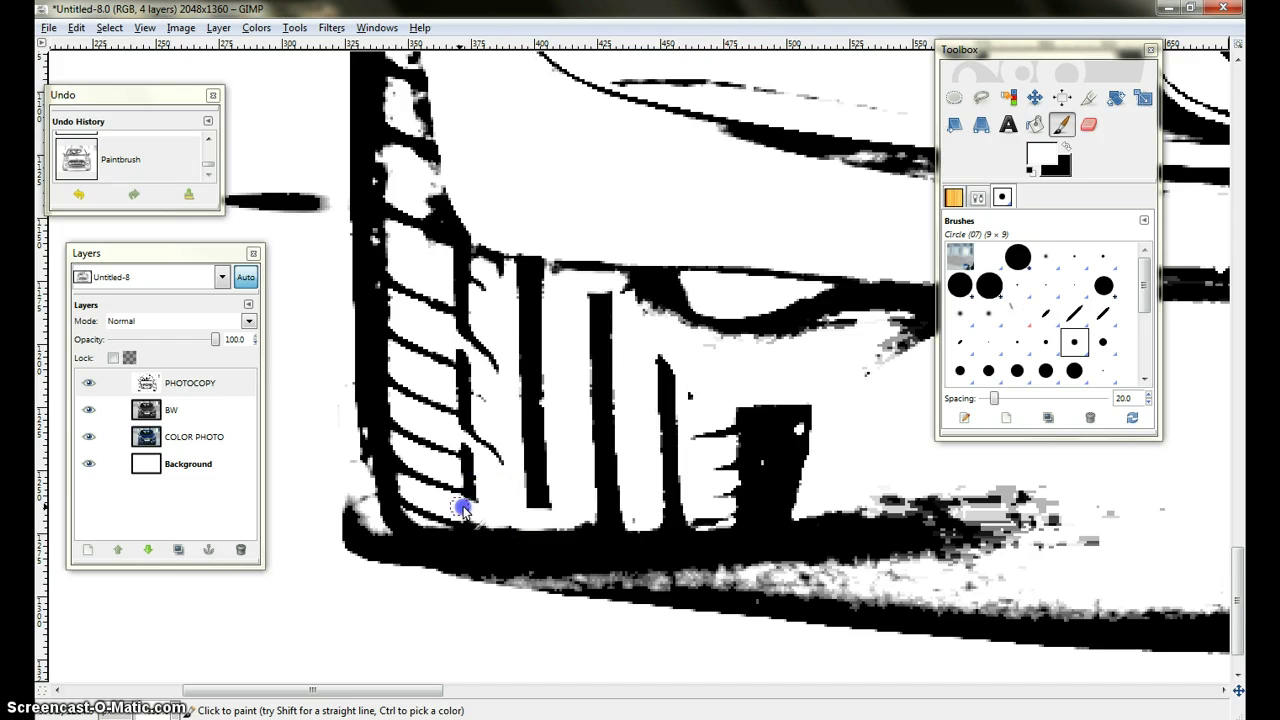
- Paint out in white the lower part of the vertical line joining the slanted tread marks on the tire's outer edge
{"action": "left_click_drag", "start_coordinate": [462, 508], "coordinate": [480, 508]}
{"action": "left_click", "coordinate": [474, 486]}
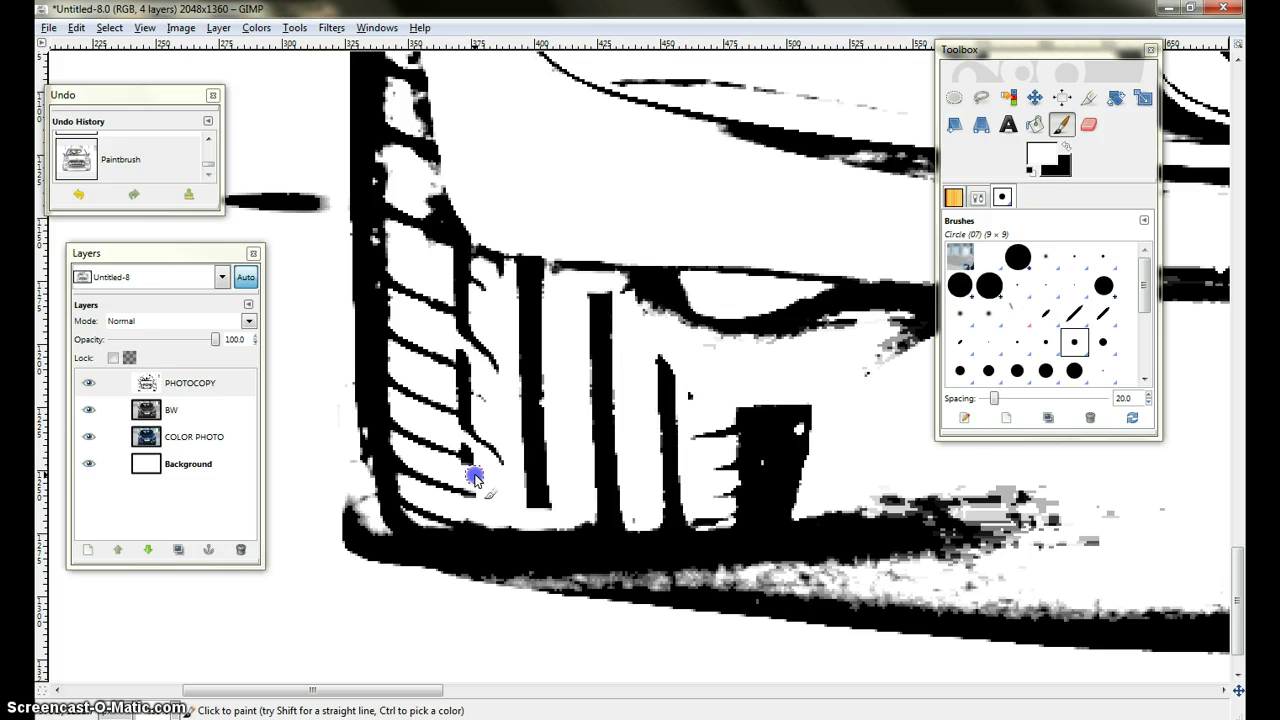
{"action": "left_click_drag", "start_coordinate": [486, 451], "coordinate": [491, 457]}
{"action": "left_click", "coordinate": [477, 410]}
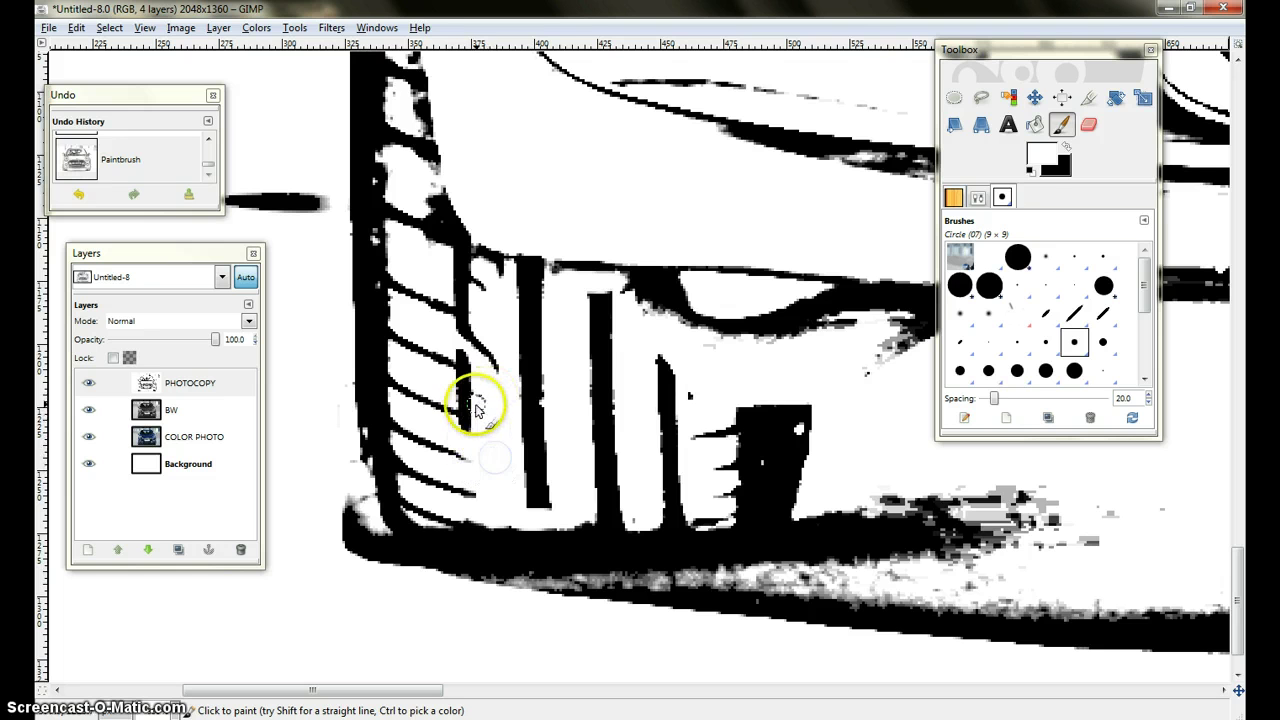
{"action": "left_click", "coordinate": [468, 402]}
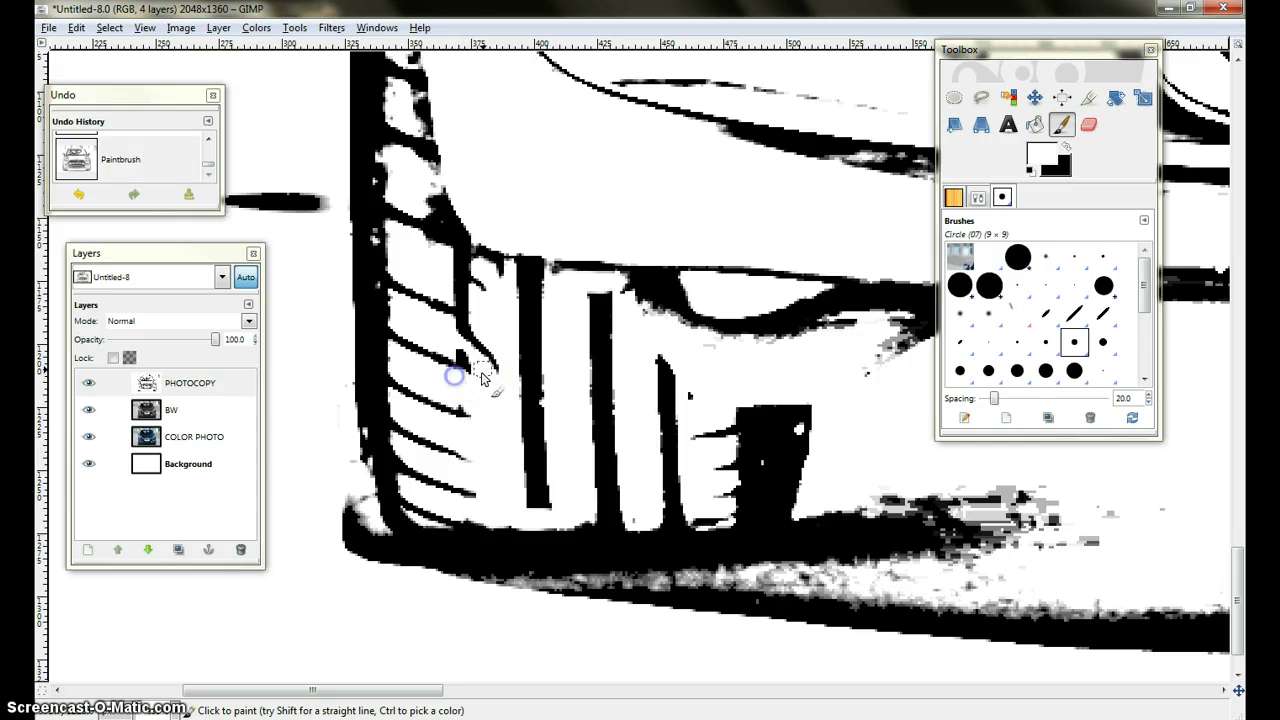
{"action": "left_click", "coordinate": [420, 309]}
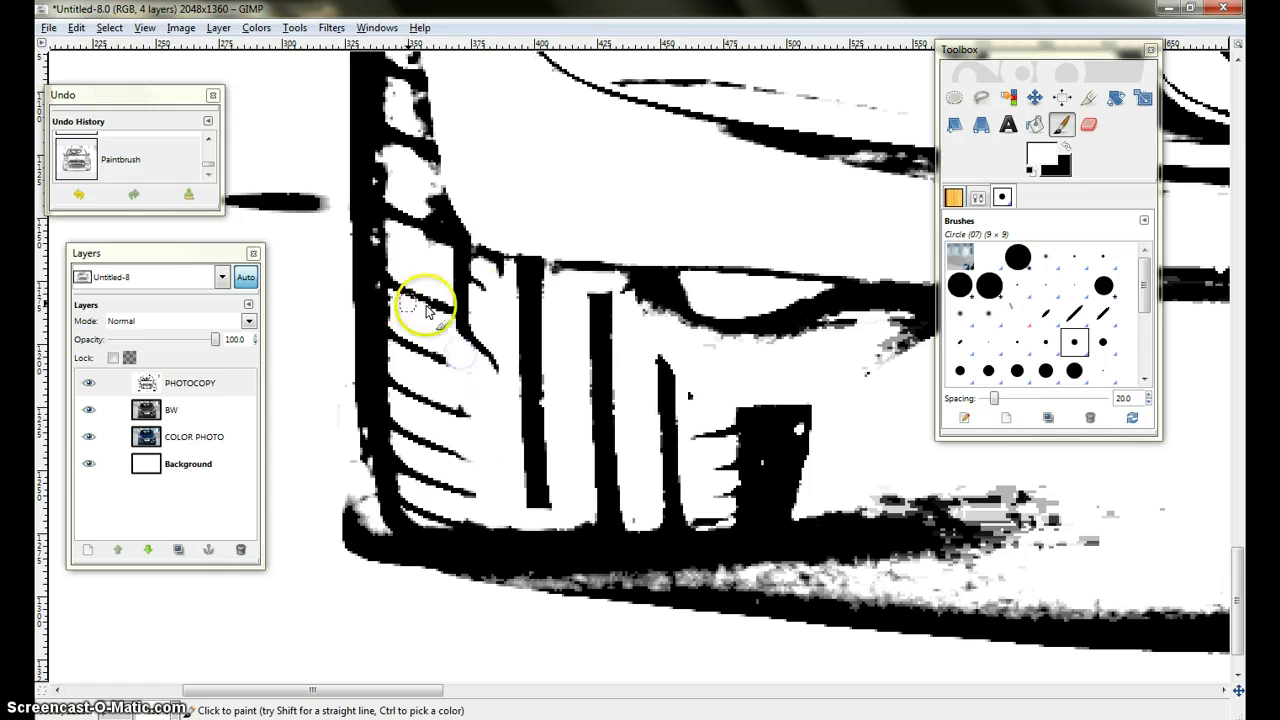
- Paint white over the upper part of the line joining the slanted tread marks, including its curved tail and the specks beneath the bumper
{"action": "left_click", "coordinate": [480, 329]}
{"action": "left_click", "coordinate": [471, 271]}
{"action": "left_click", "coordinate": [455, 258]}
{"action": "left_click", "coordinate": [468, 265]}
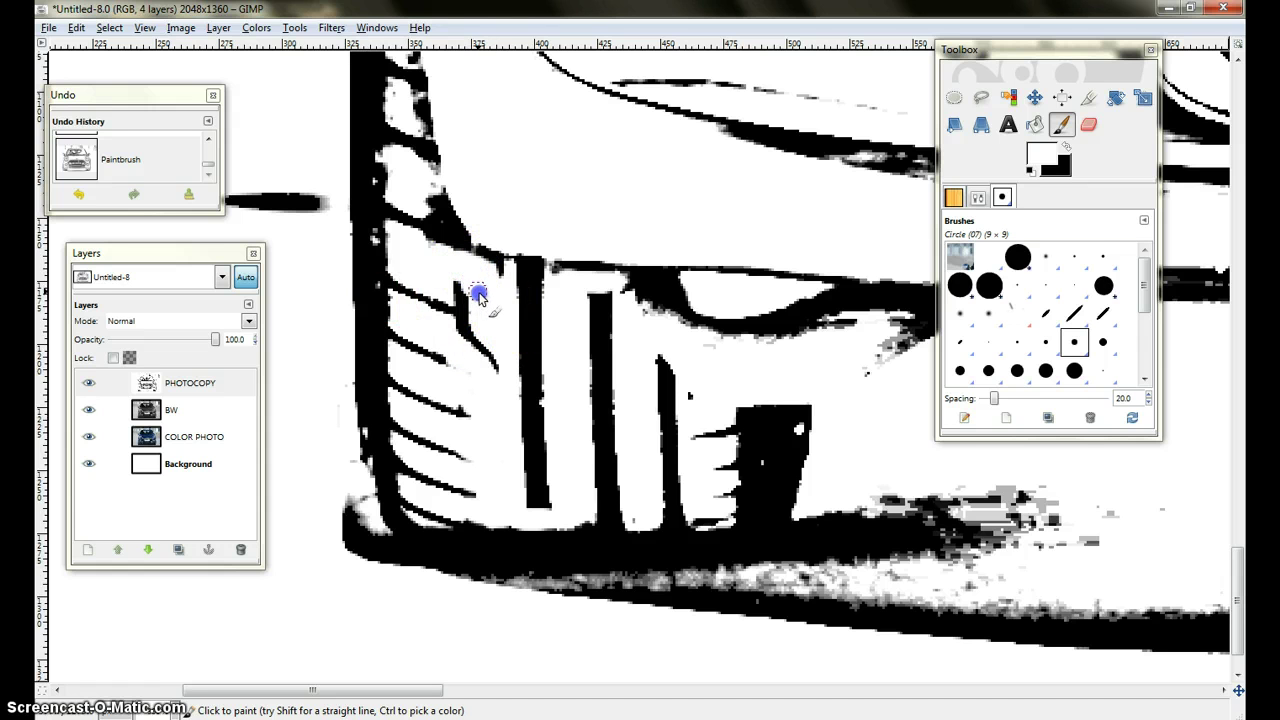
{"action": "left_click", "coordinate": [471, 310]}
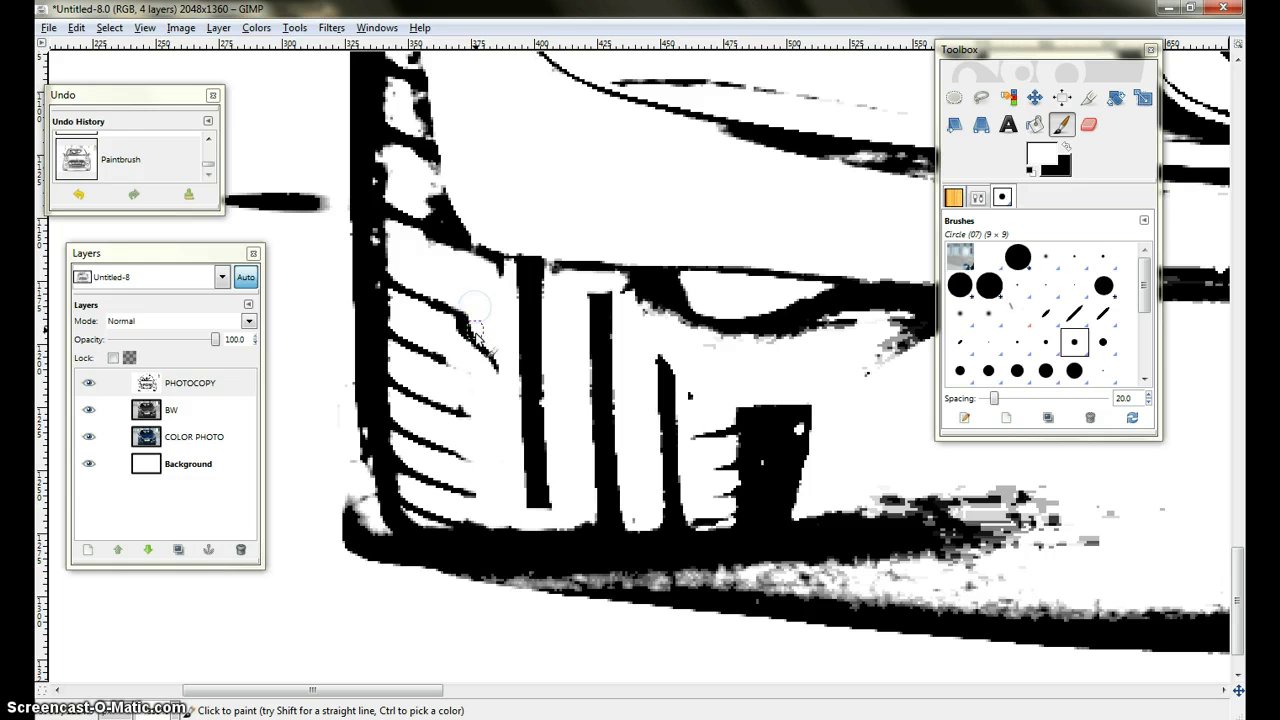
{"action": "left_click", "coordinate": [474, 343]}
{"action": "left_click", "coordinate": [481, 334]}
{"action": "left_click_drag", "start_coordinate": [481, 334], "coordinate": [459, 337]}
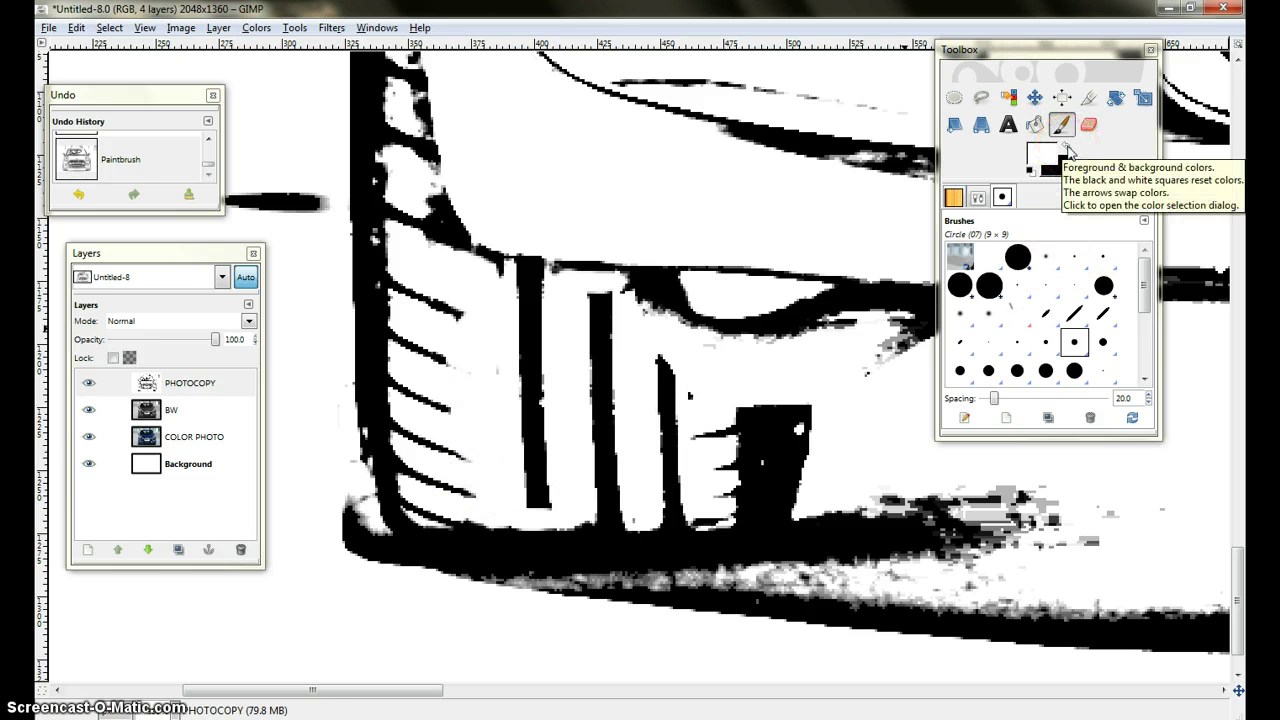
- Make black the foreground color and fill the white specks in the tire's outer edge, its base and the solid block beside the tread
{"action": "left_click", "coordinate": [1066, 148]}
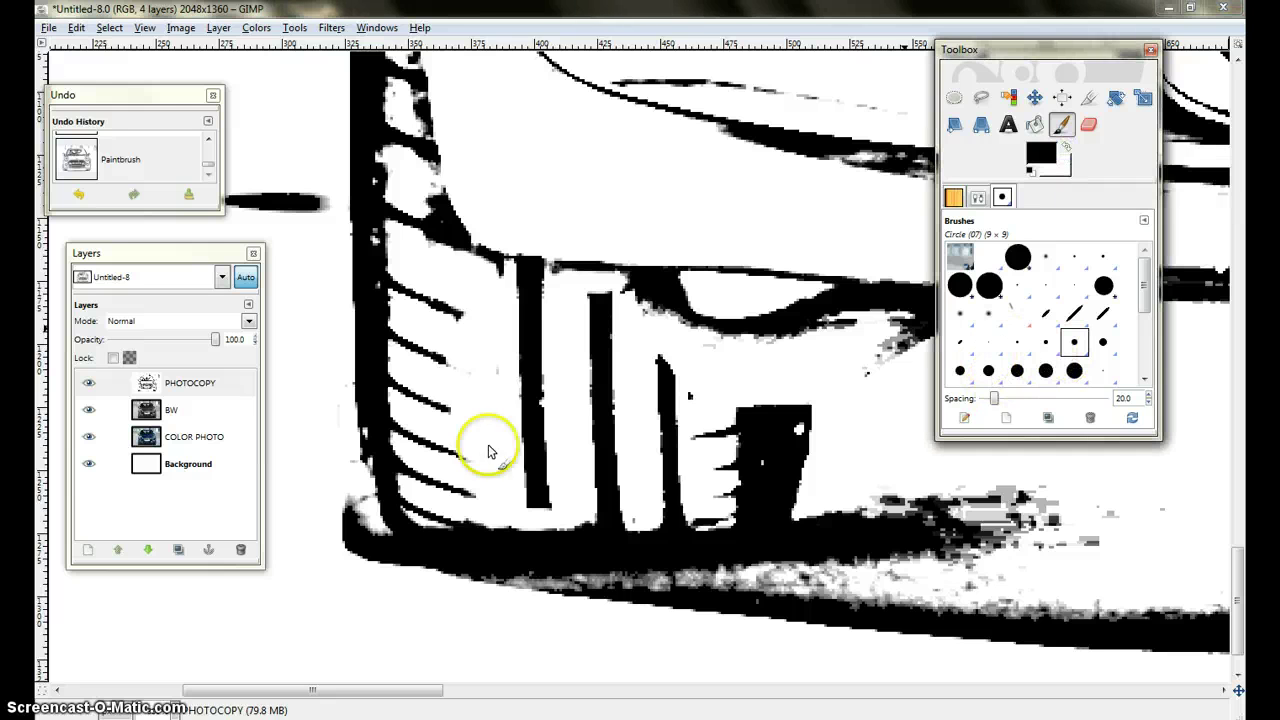
{"action": "left_click_drag", "start_coordinate": [420, 515], "coordinate": [437, 535]}
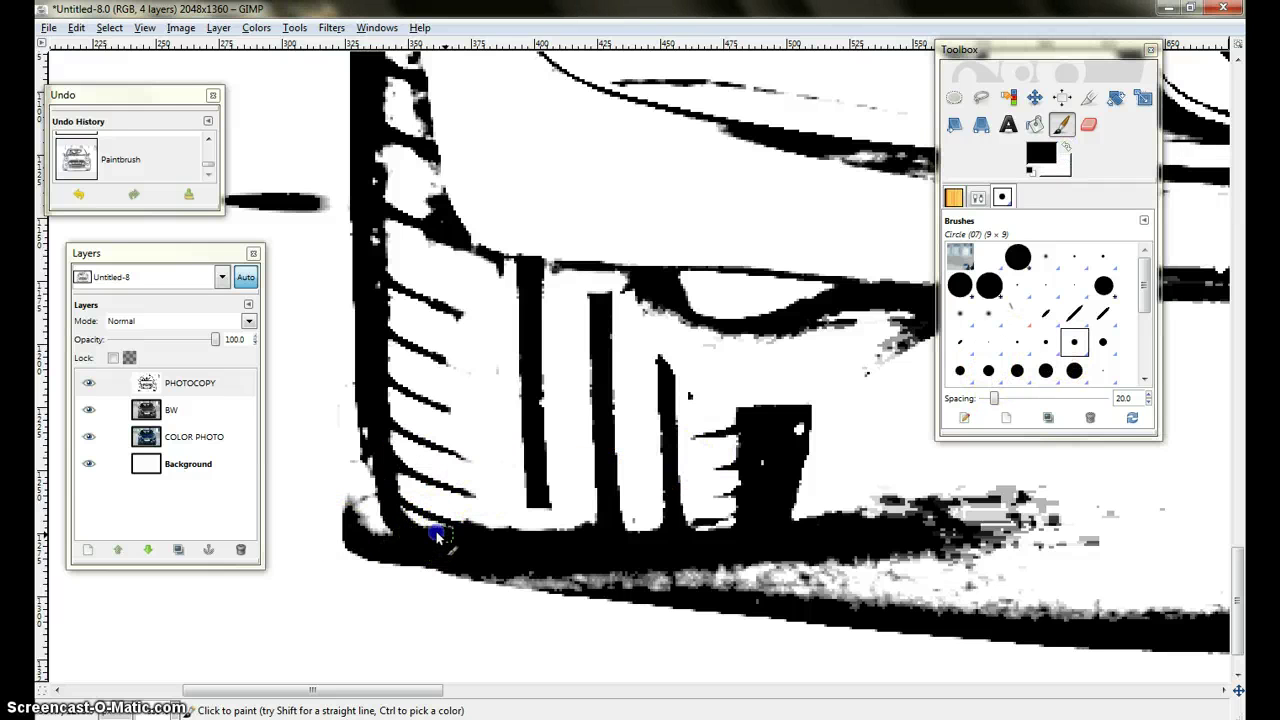
{"action": "left_click", "coordinate": [366, 416]}
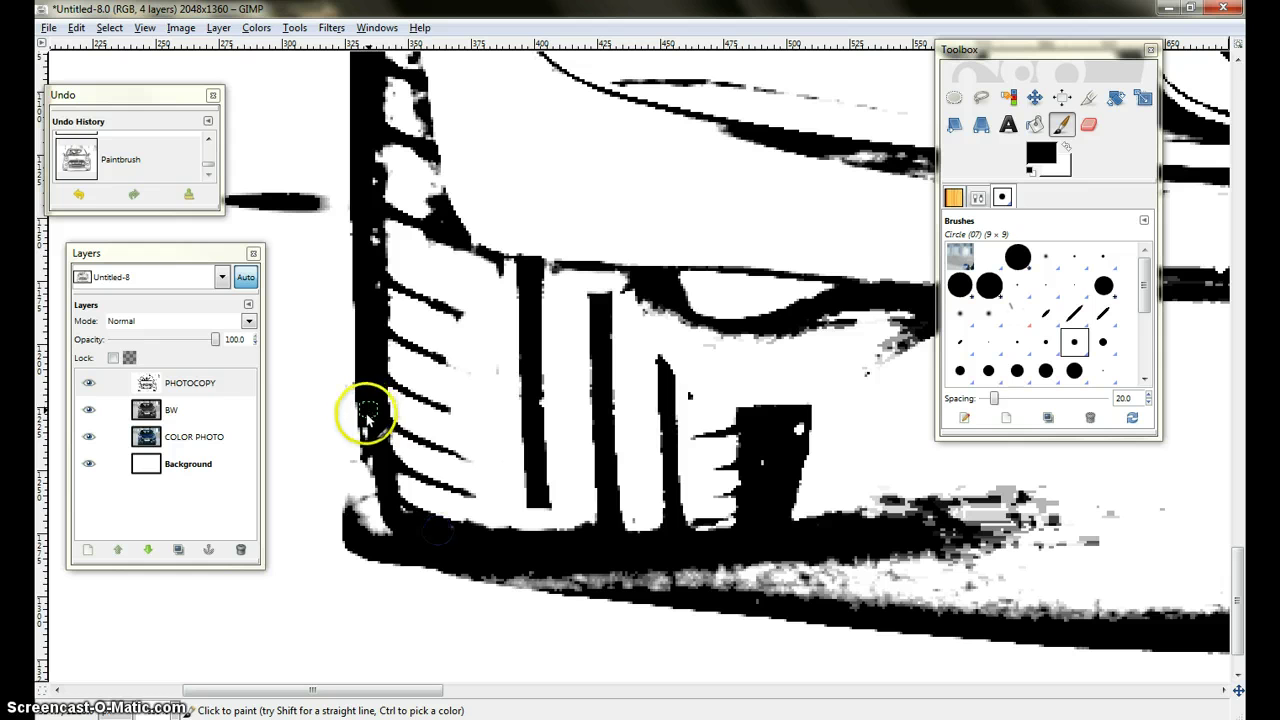
{"action": "mouse_move", "coordinate": [800, 423]}
{"action": "left_mouse_down"}
{"action": "mouse_move", "coordinate": [763, 469]}
{"action": "mouse_move", "coordinate": [325, 474]}
{"action": "mouse_move", "coordinate": [192, 298]}
{"action": "mouse_move", "coordinate": [226, 416]}
{"action": "mouse_move", "coordinate": [225, 372]}
{"action": "mouse_move", "coordinate": [447, 335]}
{"action": "mouse_move", "coordinate": [414, 511]}
{"action": "mouse_move", "coordinate": [386, 571]}
{"action": "mouse_move", "coordinate": [502, 408]}
{"action": "mouse_move", "coordinate": [498, 347]}
{"action": "mouse_move", "coordinate": [752, 267]}
{"action": "mouse_move", "coordinate": [767, 333]}
{"action": "mouse_move", "coordinate": [454, 118]}
{"action": "mouse_move", "coordinate": [505, 570]}
{"action": "mouse_move", "coordinate": [510, 533]}
{"action": "left_mouse_up"}
- Make white the foreground color and paint out the ragged bumper edge line running down beside the upper tire tread
{"action": "scroll", "coordinate": [510, 533], "scroll_direction": "up", "scroll_amount": 3}
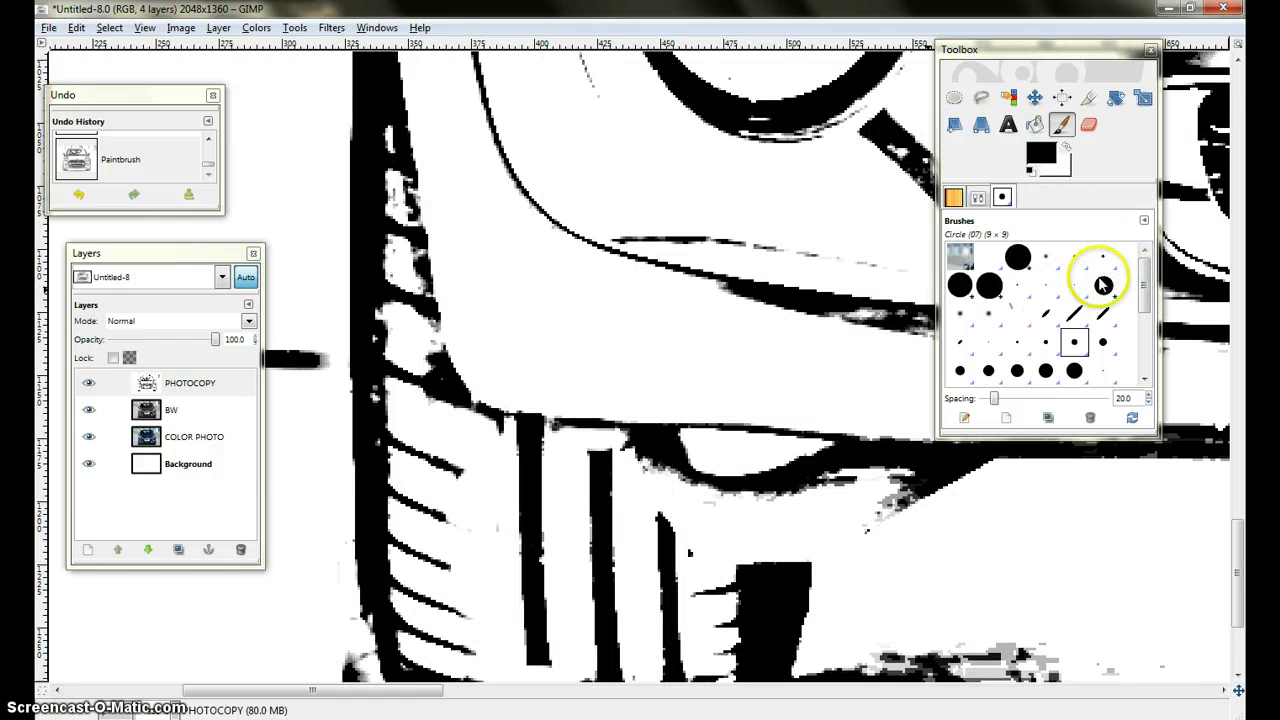
{"action": "left_click", "coordinate": [1066, 150]}
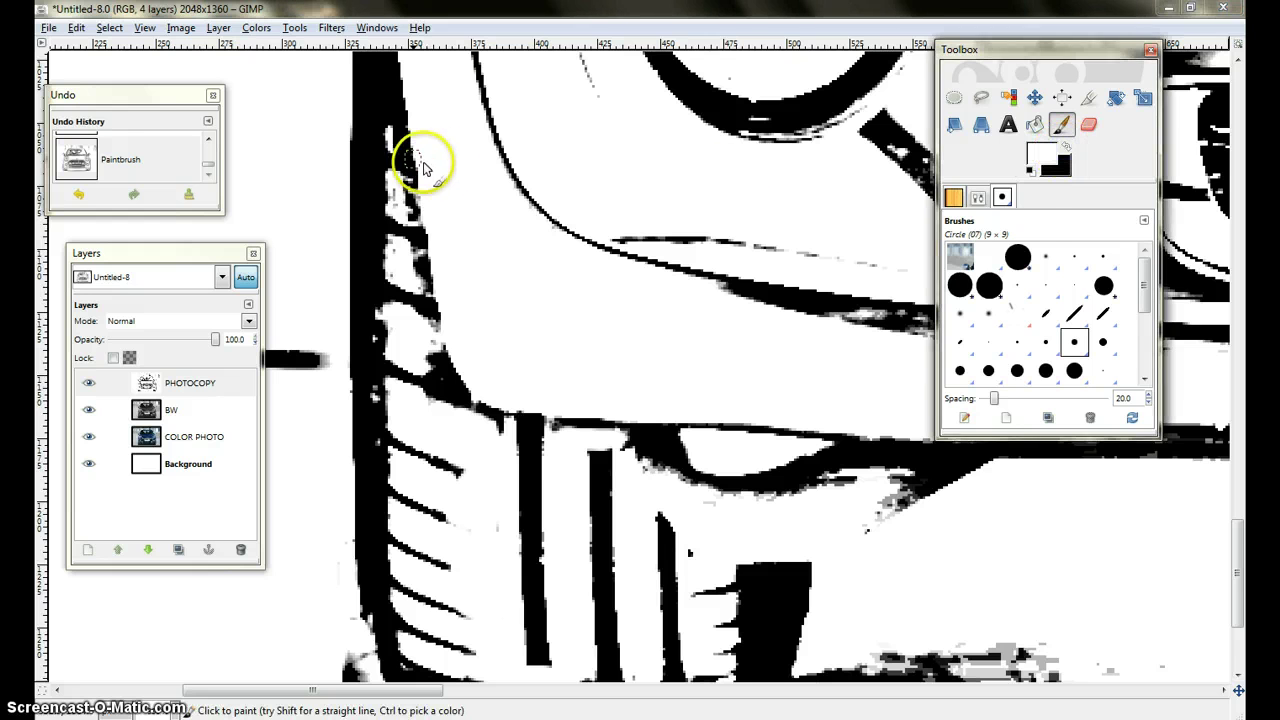
{"action": "mouse_move", "coordinate": [414, 137]}
{"action": "left_mouse_down"}
{"action": "mouse_move", "coordinate": [433, 352]}
{"action": "mouse_move", "coordinate": [441, 342]}
{"action": "left_mouse_up"}
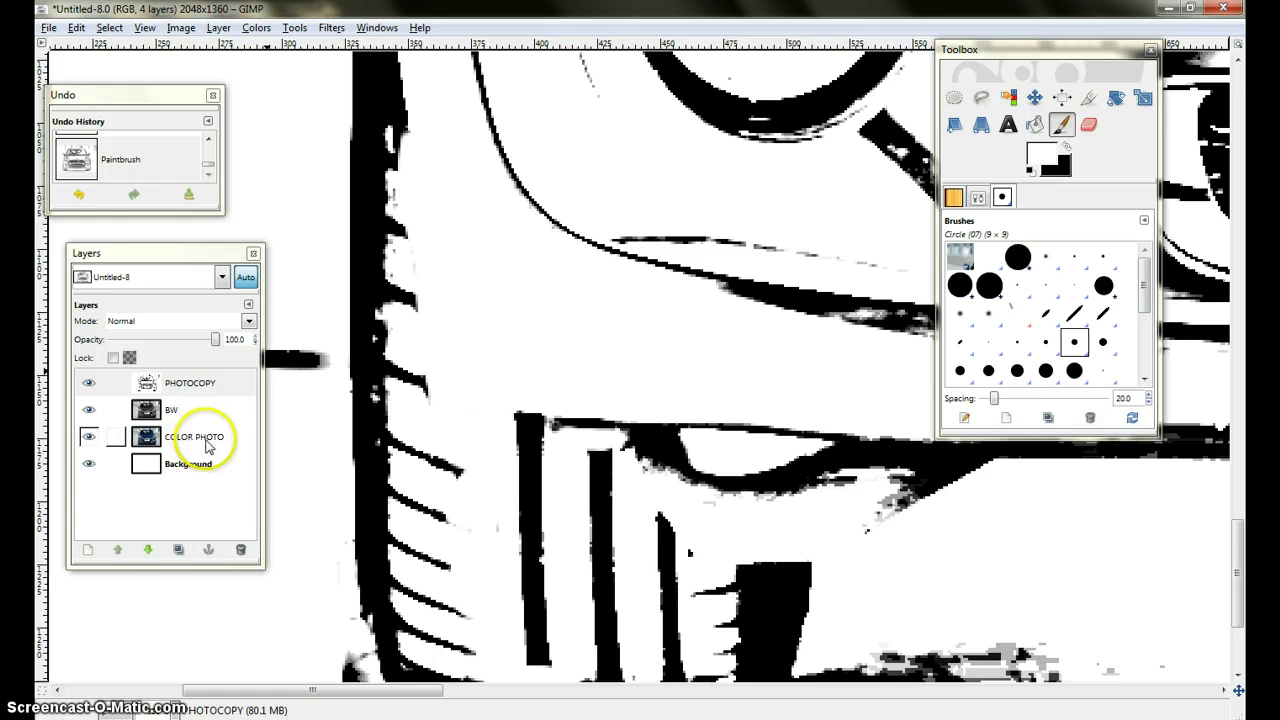
- Move the COLOR PHOTO layer directly above BW and lower its opacity to 74
{"action": "left_click_drag", "start_coordinate": [207, 443], "coordinate": [198, 398]}
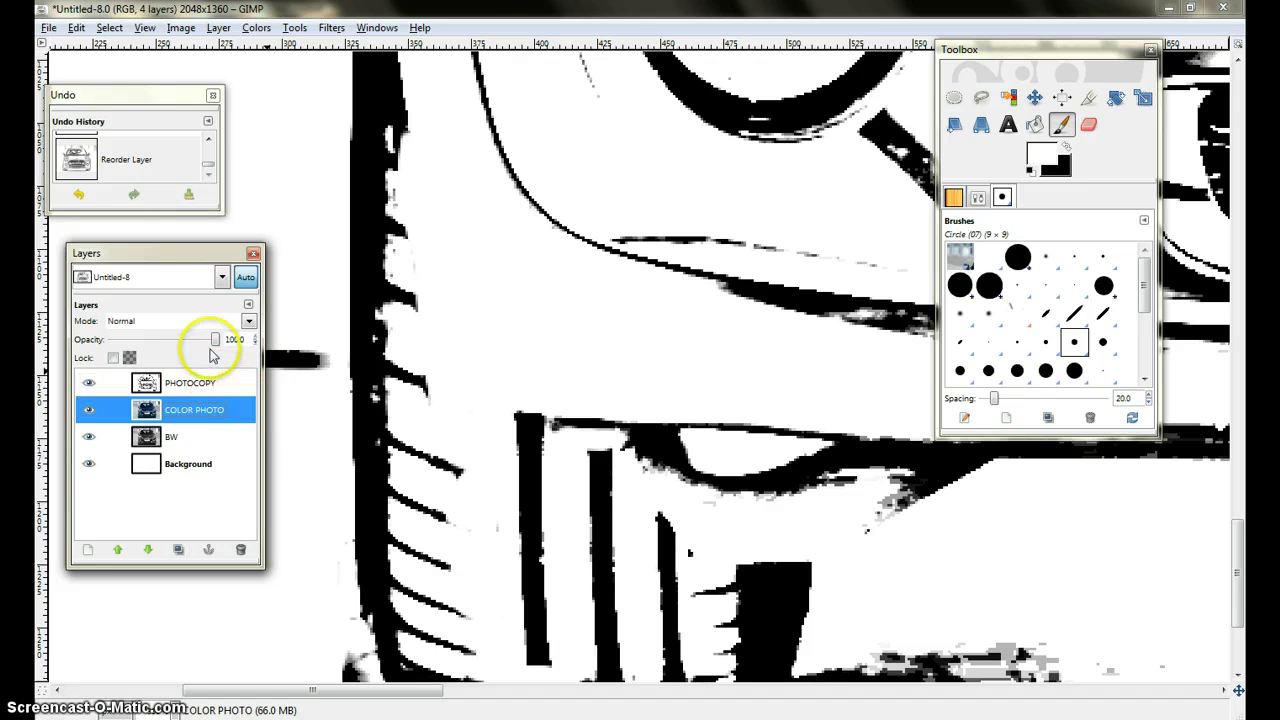
{"action": "left_click_drag", "start_coordinate": [217, 341], "coordinate": [190, 341]}
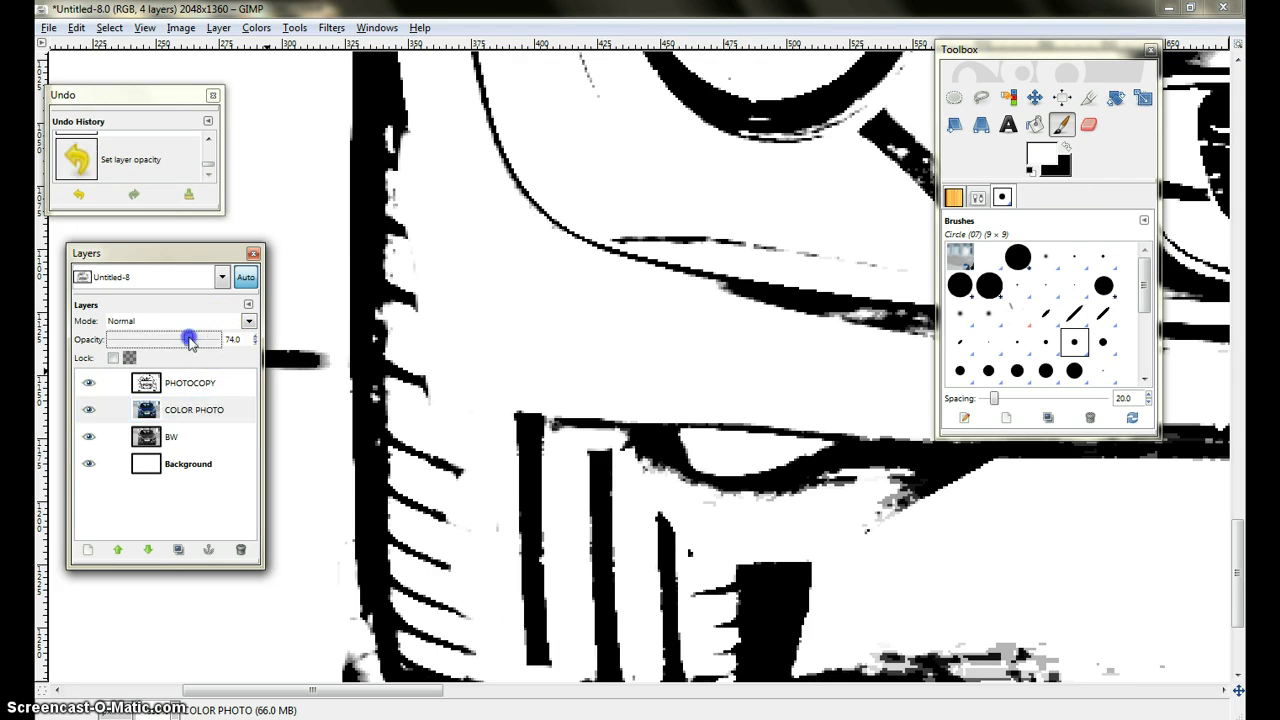
- Reduce the PHOTOCOPY layer's opacity to 0 and set the Paintbrush to the Circle (03) brush with black as the foreground color
{"action": "left_click", "coordinate": [233, 386]}
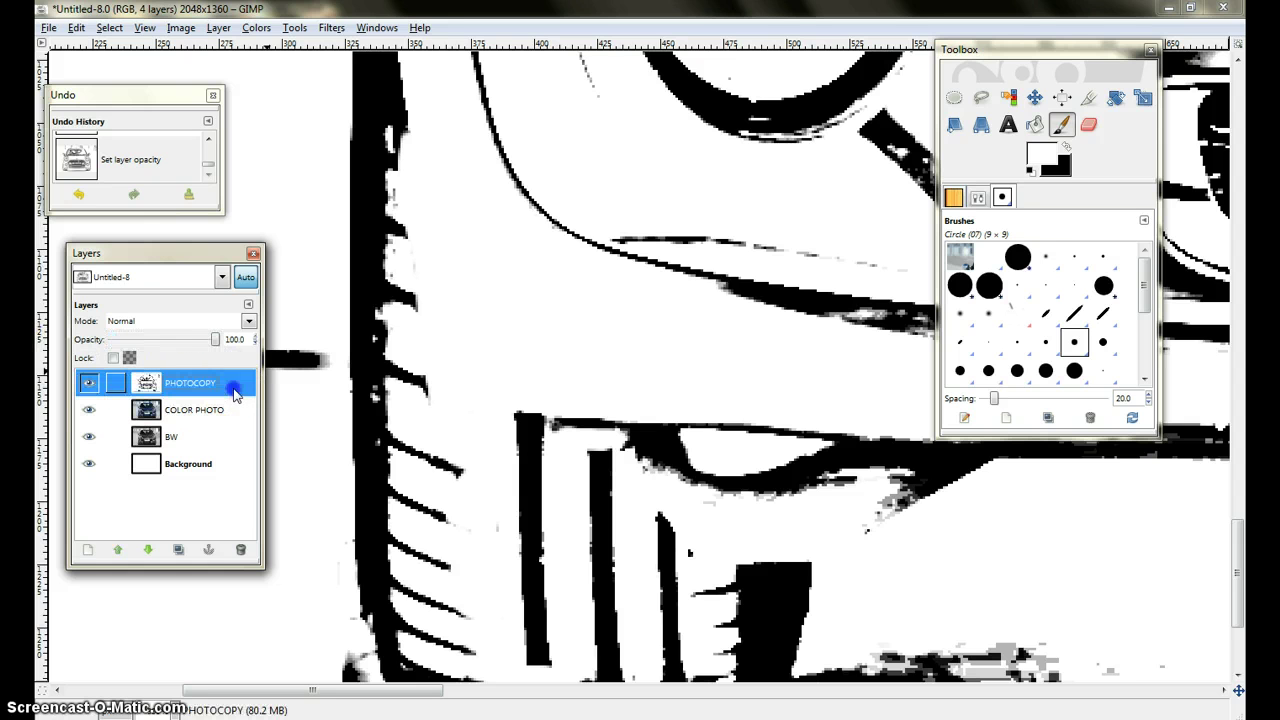
{"action": "left_click_drag", "start_coordinate": [214, 339], "coordinate": [88, 342]}
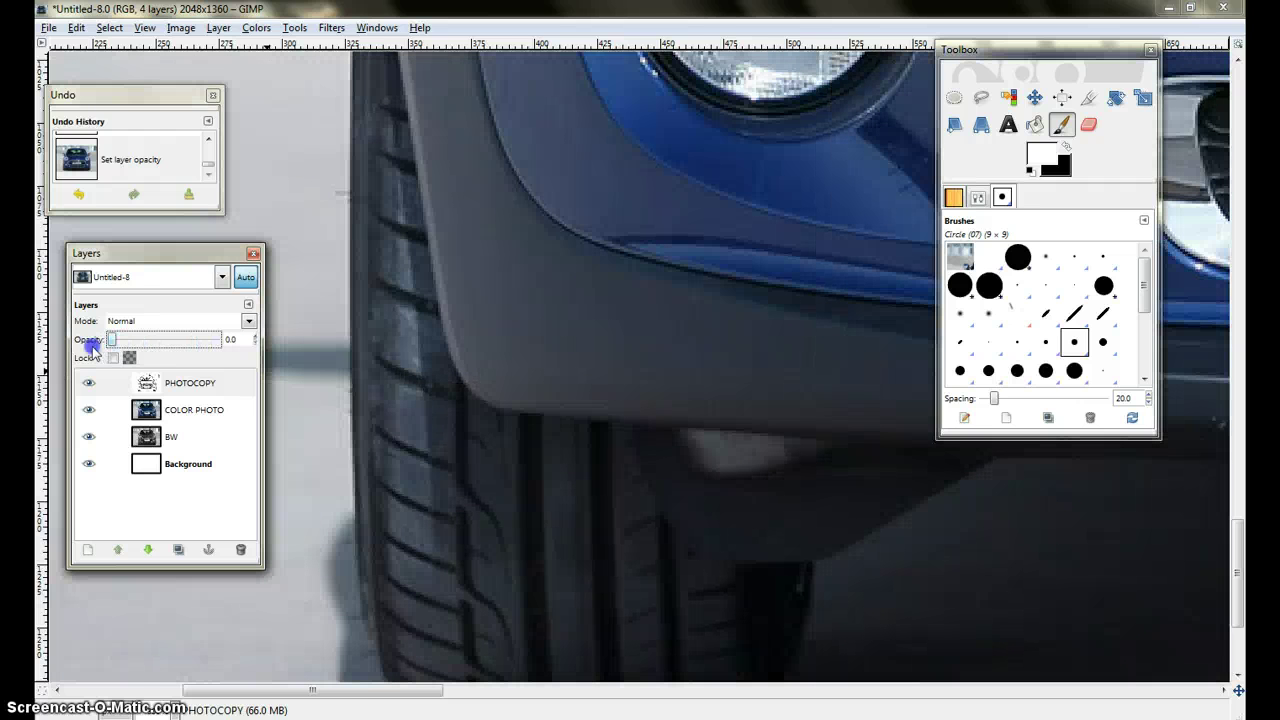
{"action": "left_click", "coordinate": [1016, 344]}
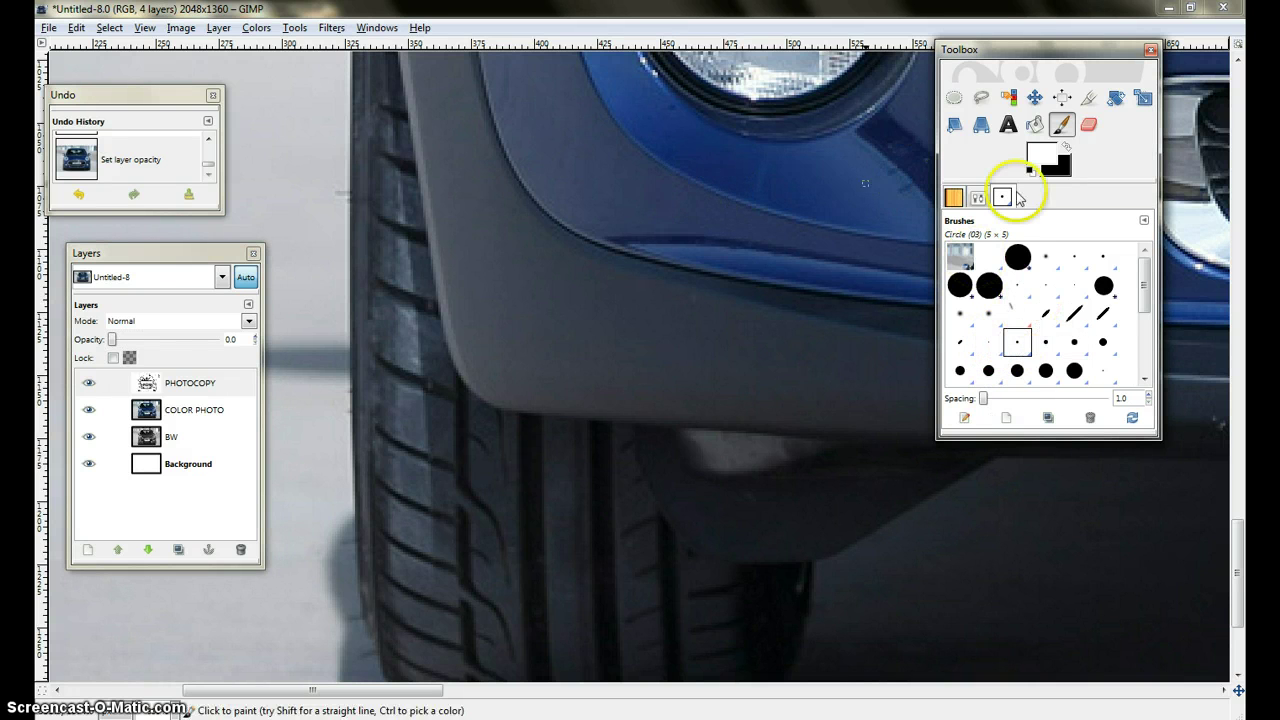
{"action": "left_click", "coordinate": [1066, 147]}
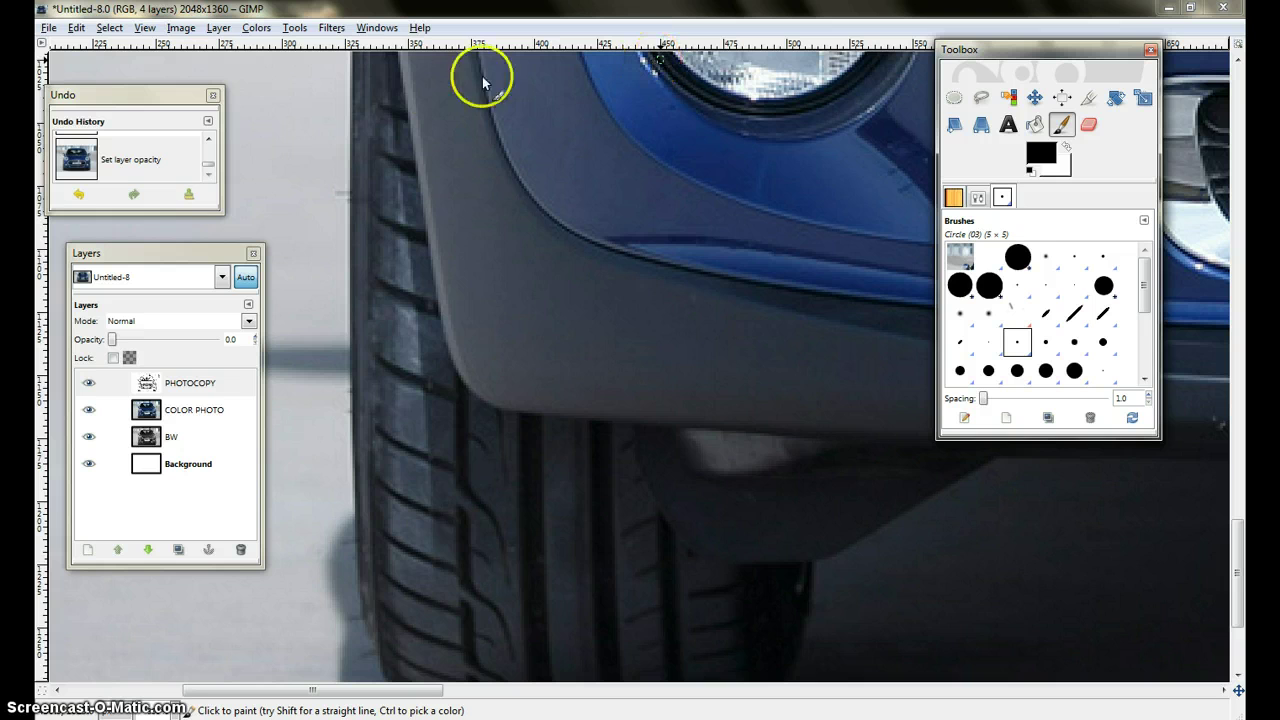
- Trace the bumper's edge down past the tire and around its lower corner with connected straight black strokes, and restore the PHOTOCOPY layer's opacity to 100
{"action": "left_click", "coordinate": [404, 68]}
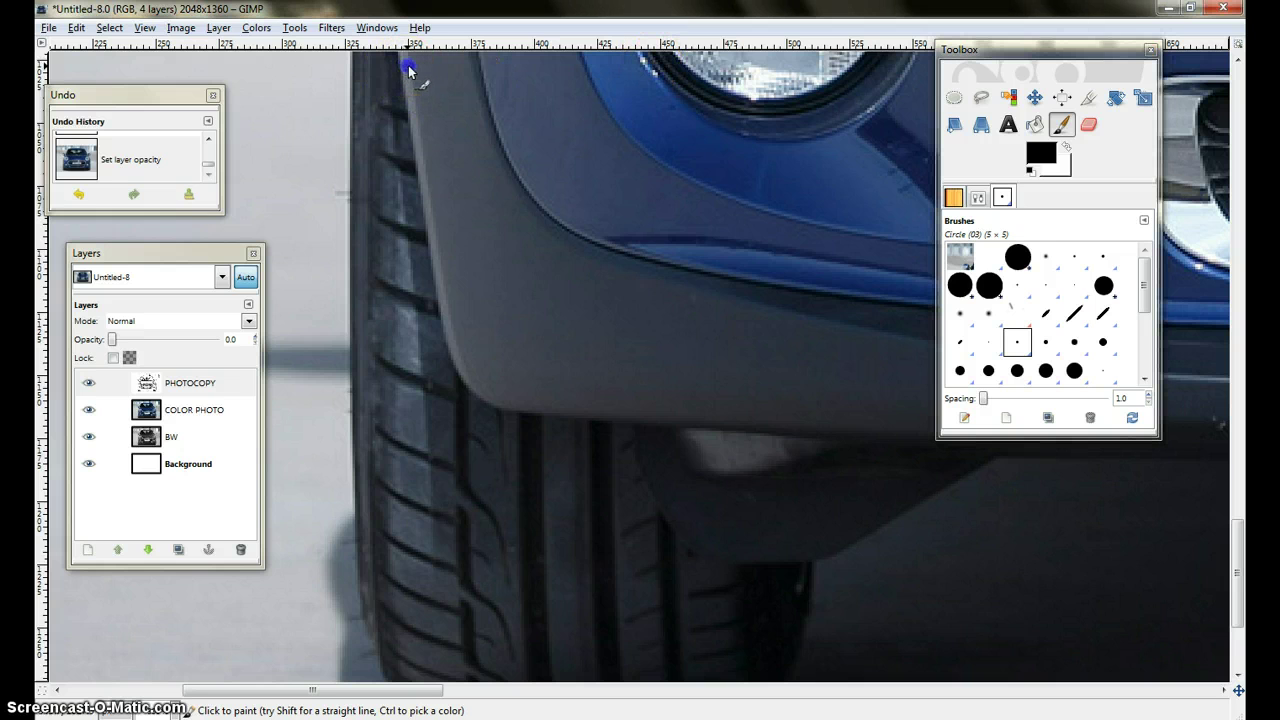
{"action": "mouse_move", "coordinate": [420, 91]}
{"action": "left_mouse_down"}
{"action": "mouse_move", "coordinate": [418, 135]}
{"action": "mouse_move", "coordinate": [404, 70]}
{"action": "left_mouse_up"}
{"action": "key", "text": "shift"}
{"action": "left_click", "coordinate": [423, 230], "text": "shift"}
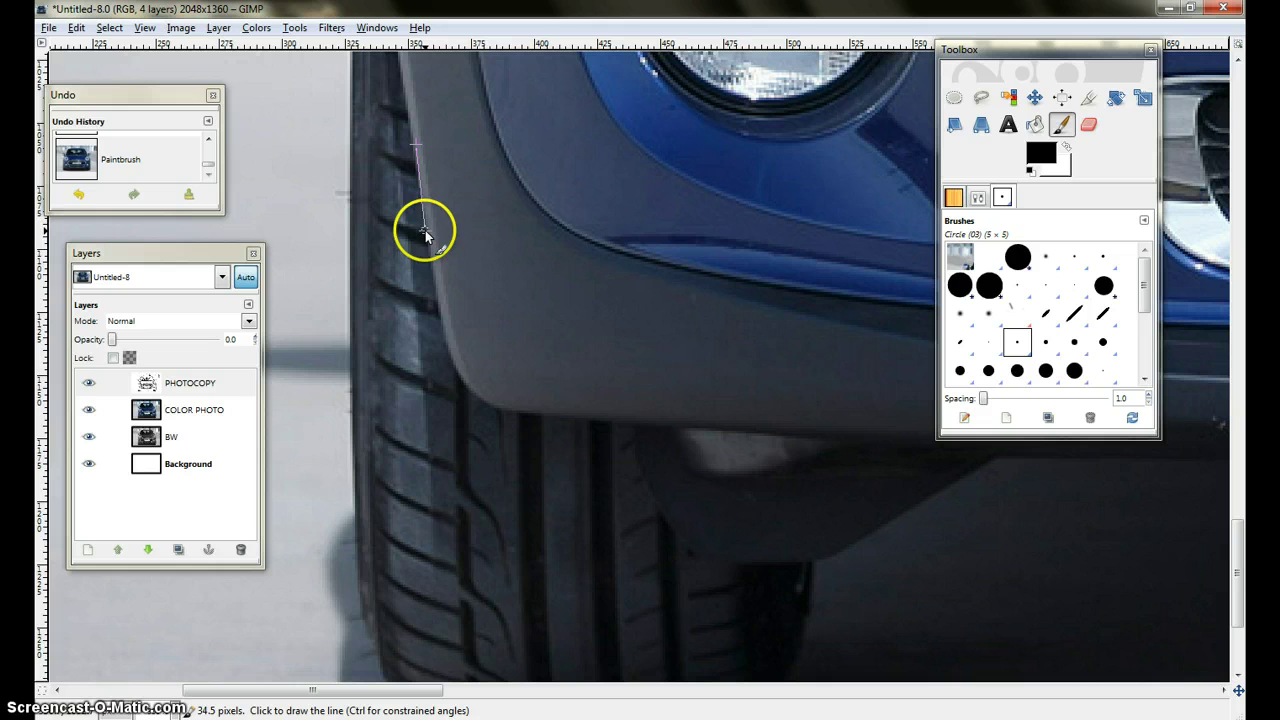
{"action": "left_click", "coordinate": [437, 288], "text": "shift"}
{"action": "left_click", "coordinate": [449, 355], "text": "shift"}
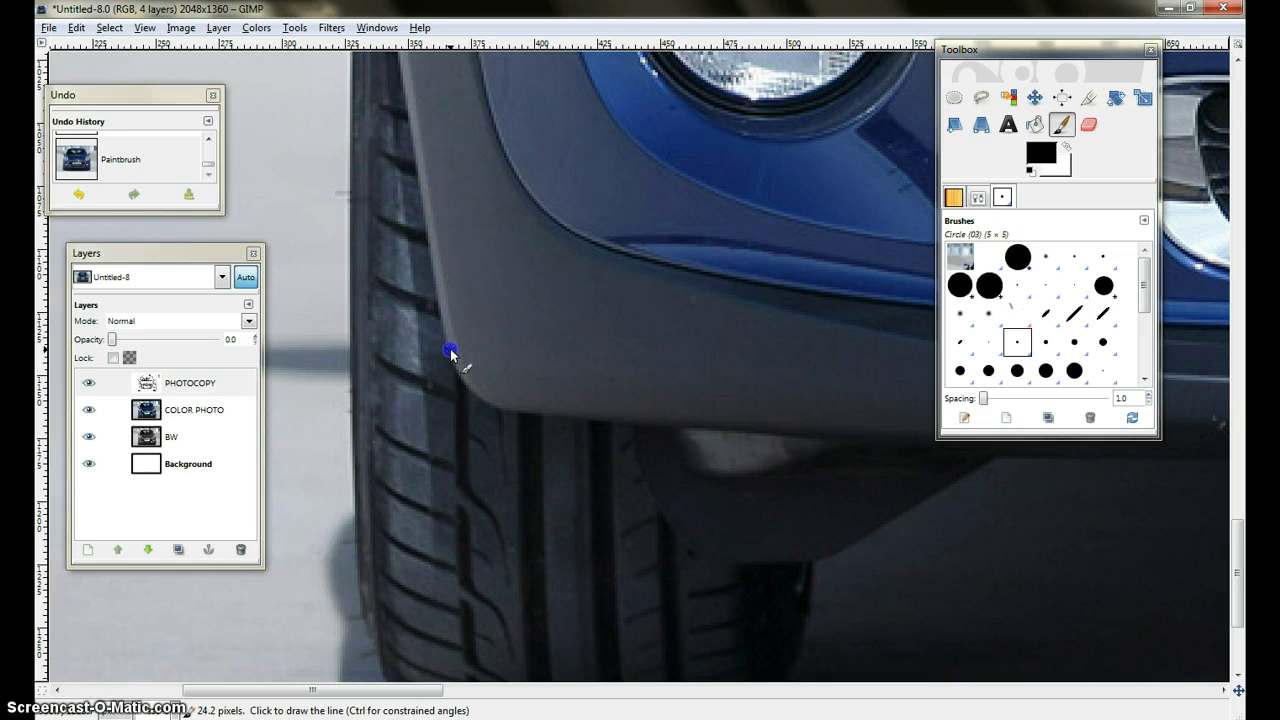
{"action": "left_click", "coordinate": [463, 377], "text": "shift"}
{"action": "left_click", "coordinate": [486, 404], "text": "shift"}
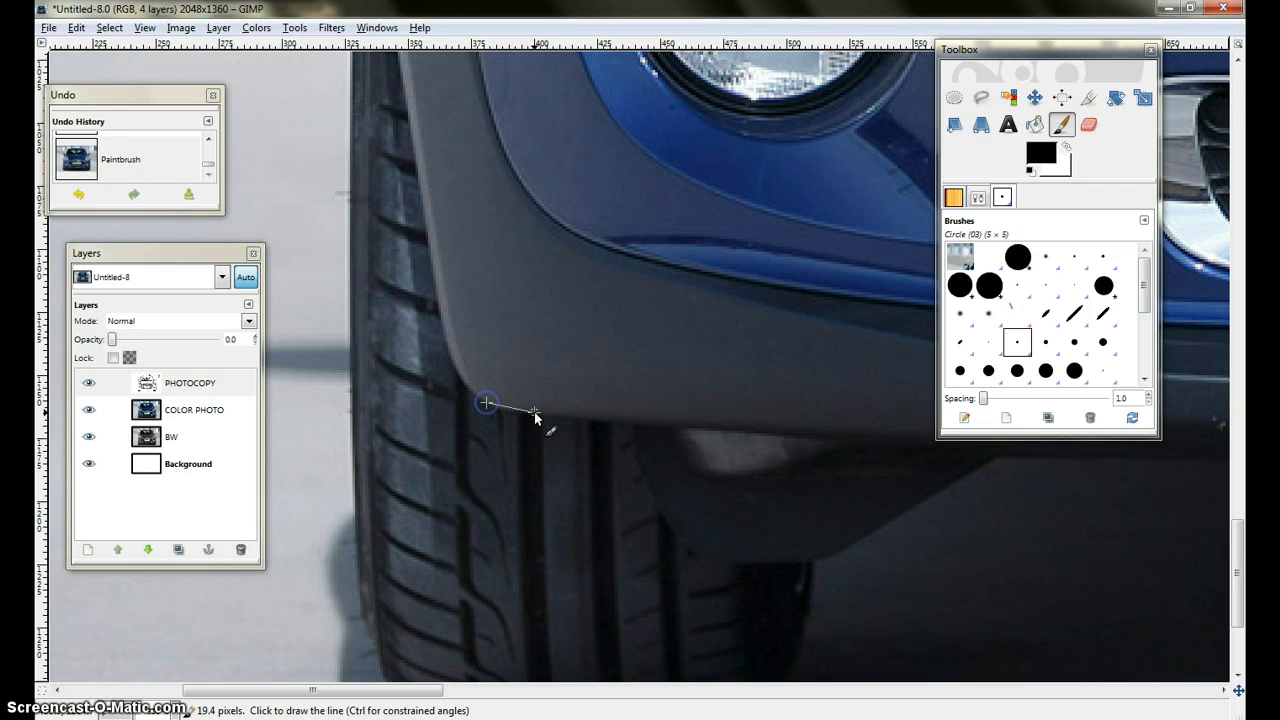
{"action": "left_click", "coordinate": [613, 420], "text": "shift"}
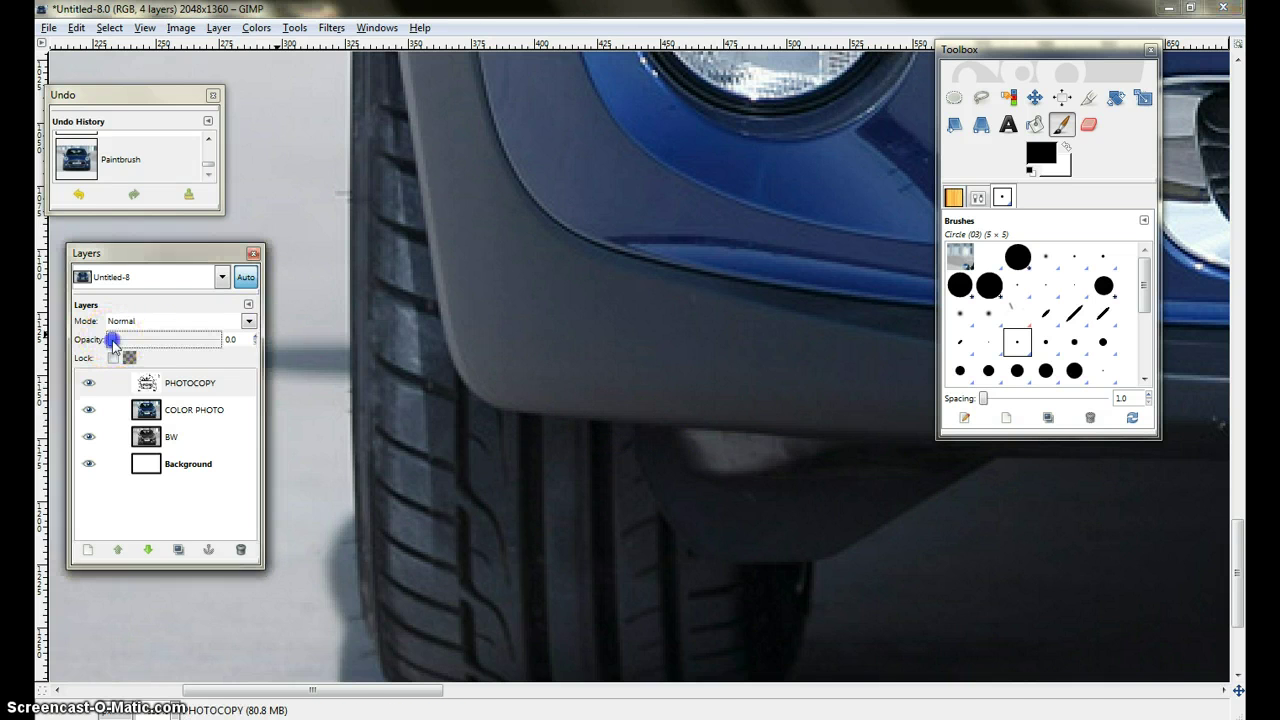
{"action": "left_click_drag", "start_coordinate": [112, 341], "coordinate": [273, 350]}
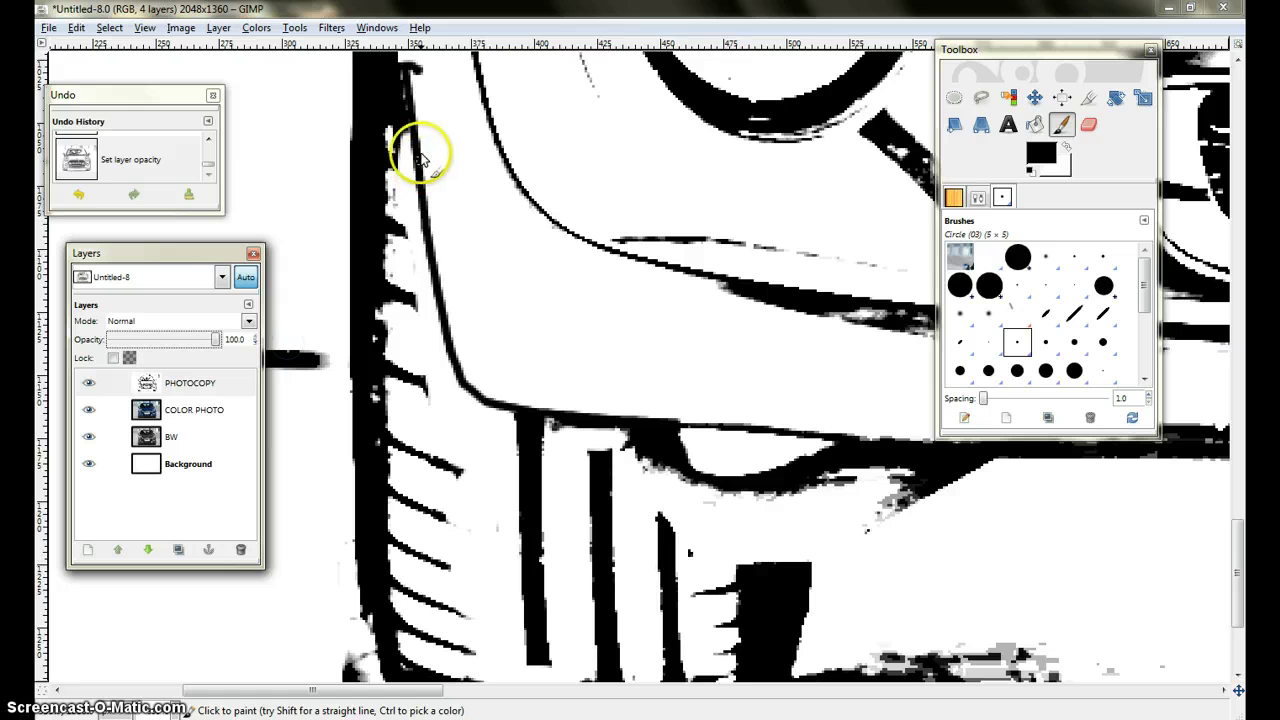
{"action": "mouse_move", "coordinate": [437, 206]}
{"action": "left_mouse_down"}
{"action": "mouse_move", "coordinate": [414, 120]}
{"action": "mouse_move", "coordinate": [450, 366]}
{"action": "left_mouse_up"}
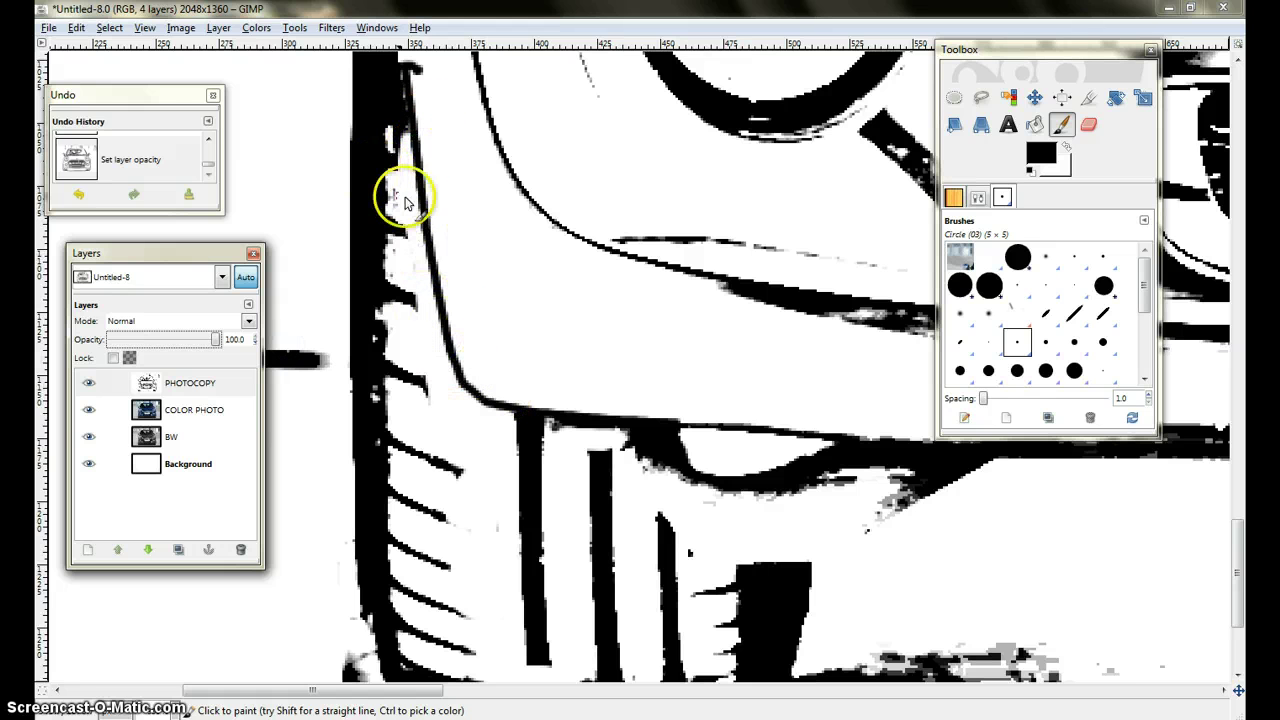
{"action": "scroll", "coordinate": [383, 258], "scroll_direction": "up", "scroll_amount": 3}
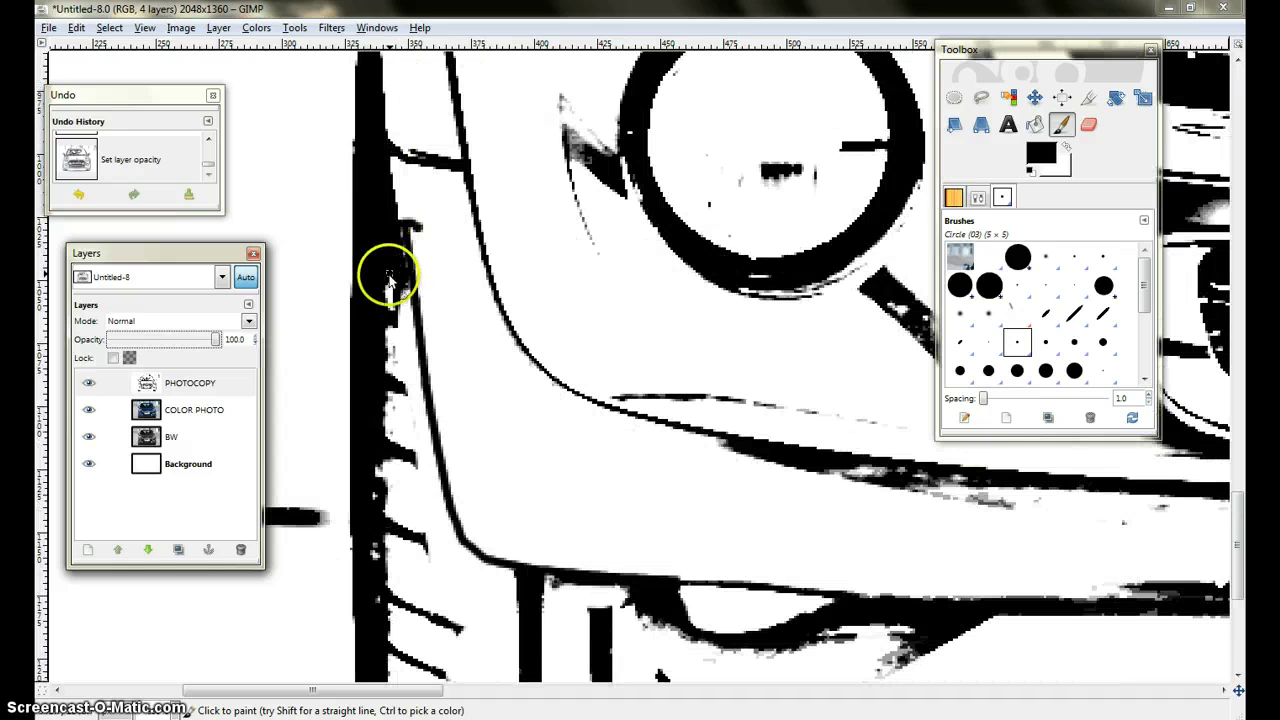
{"action": "left_click_drag", "start_coordinate": [492, 308], "coordinate": [561, 370]}
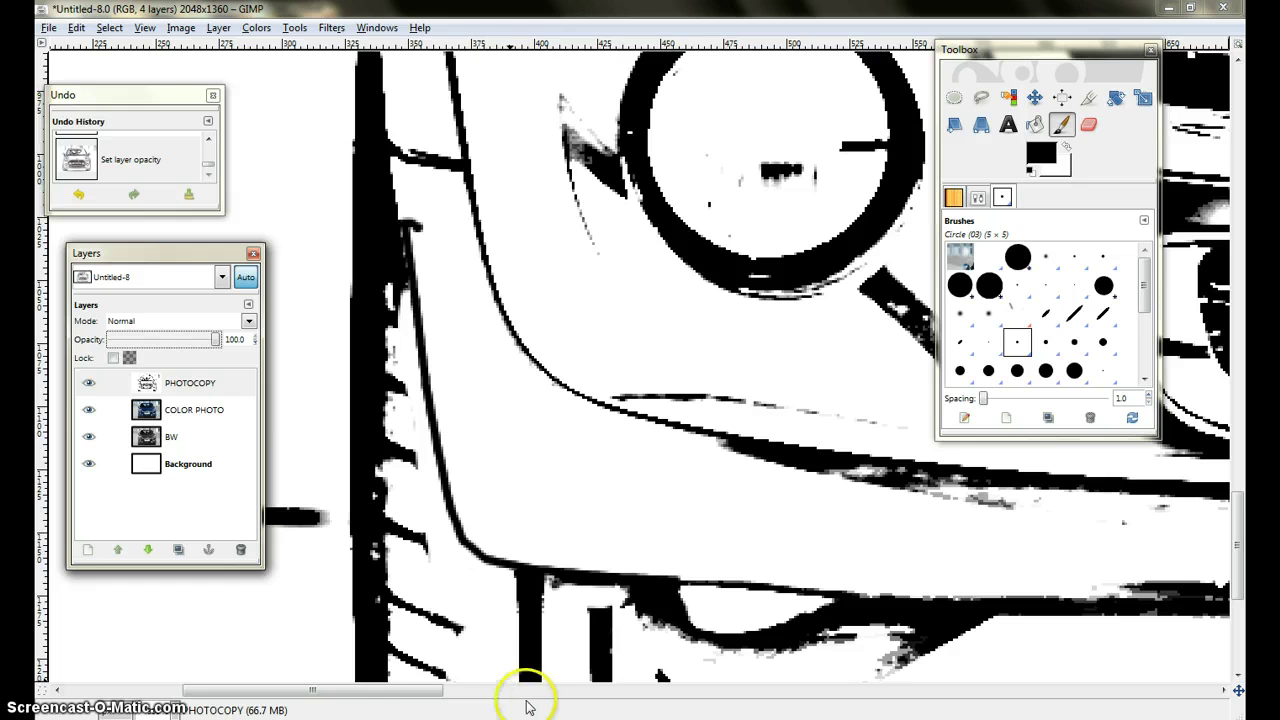
{"action": "left_click_drag", "start_coordinate": [422, 692], "coordinate": [425, 697]}
{"action": "left_click_drag", "start_coordinate": [487, 692], "coordinate": [549, 690]}
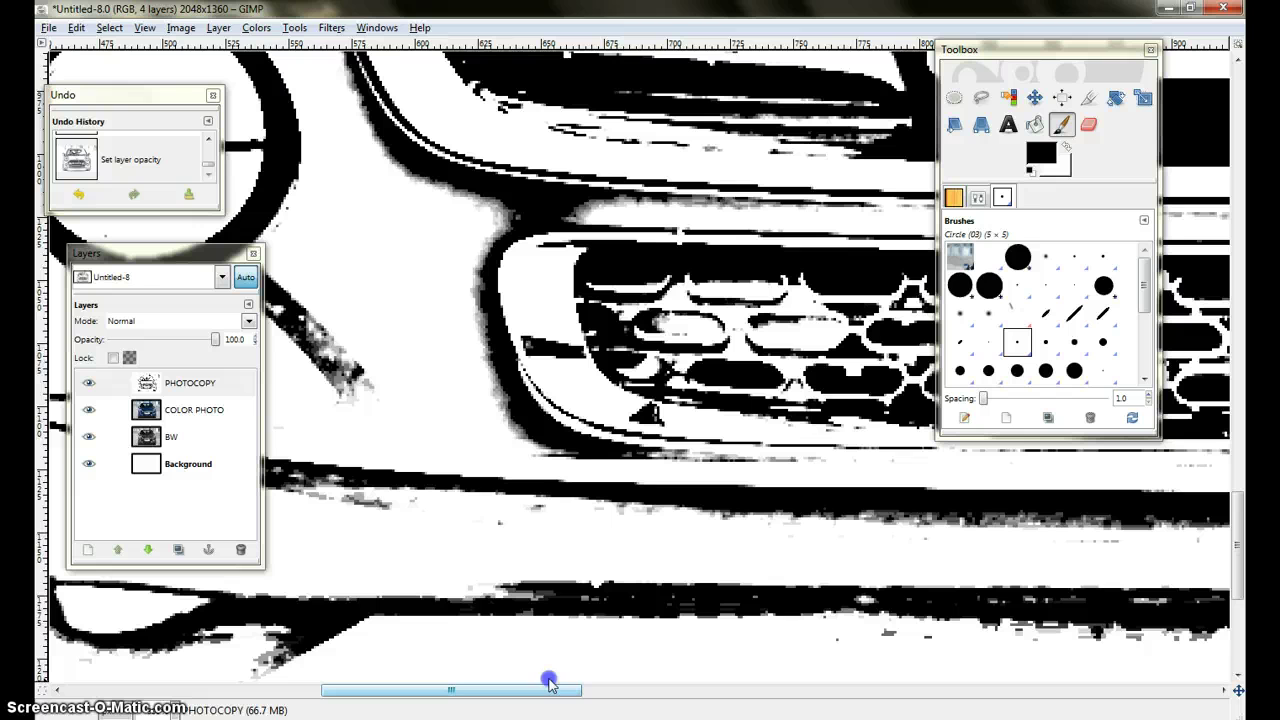